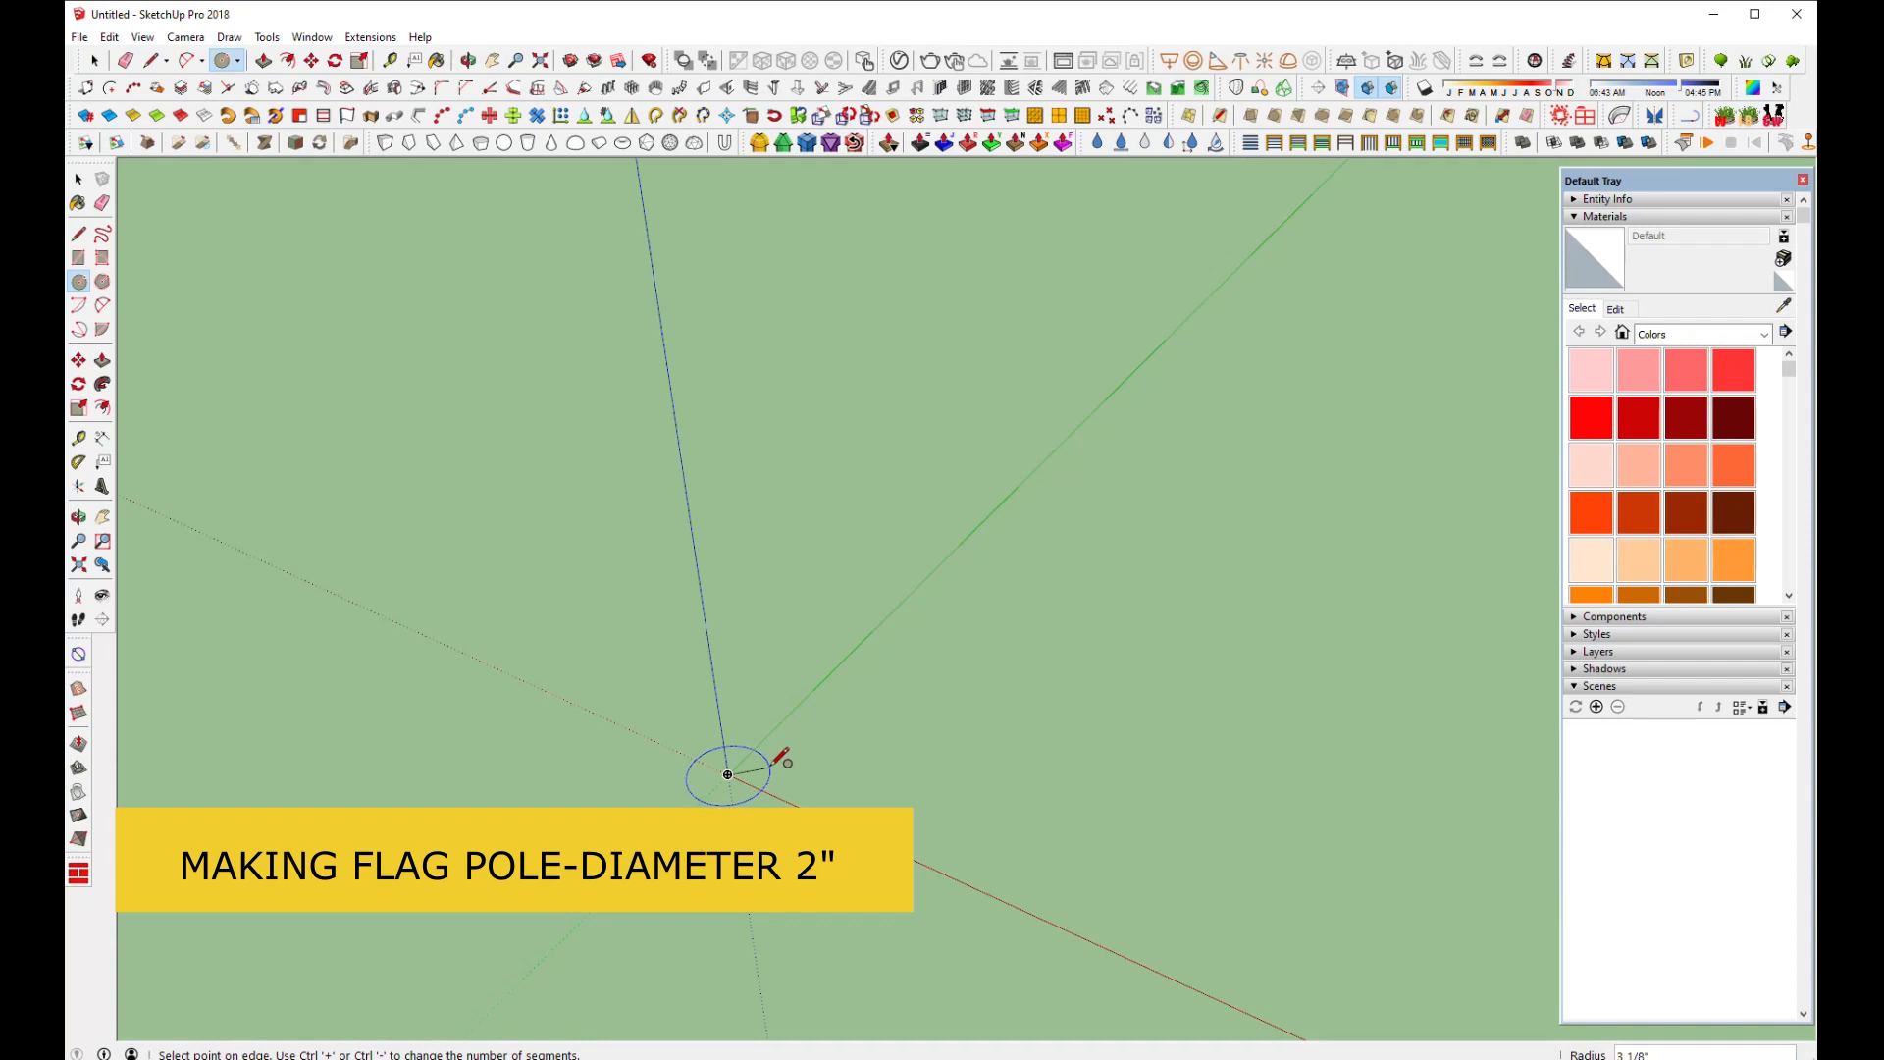
Draw a 1" radius circle at the origin and extrude it 15' upward as the flag pole
key("Return")
key("p")
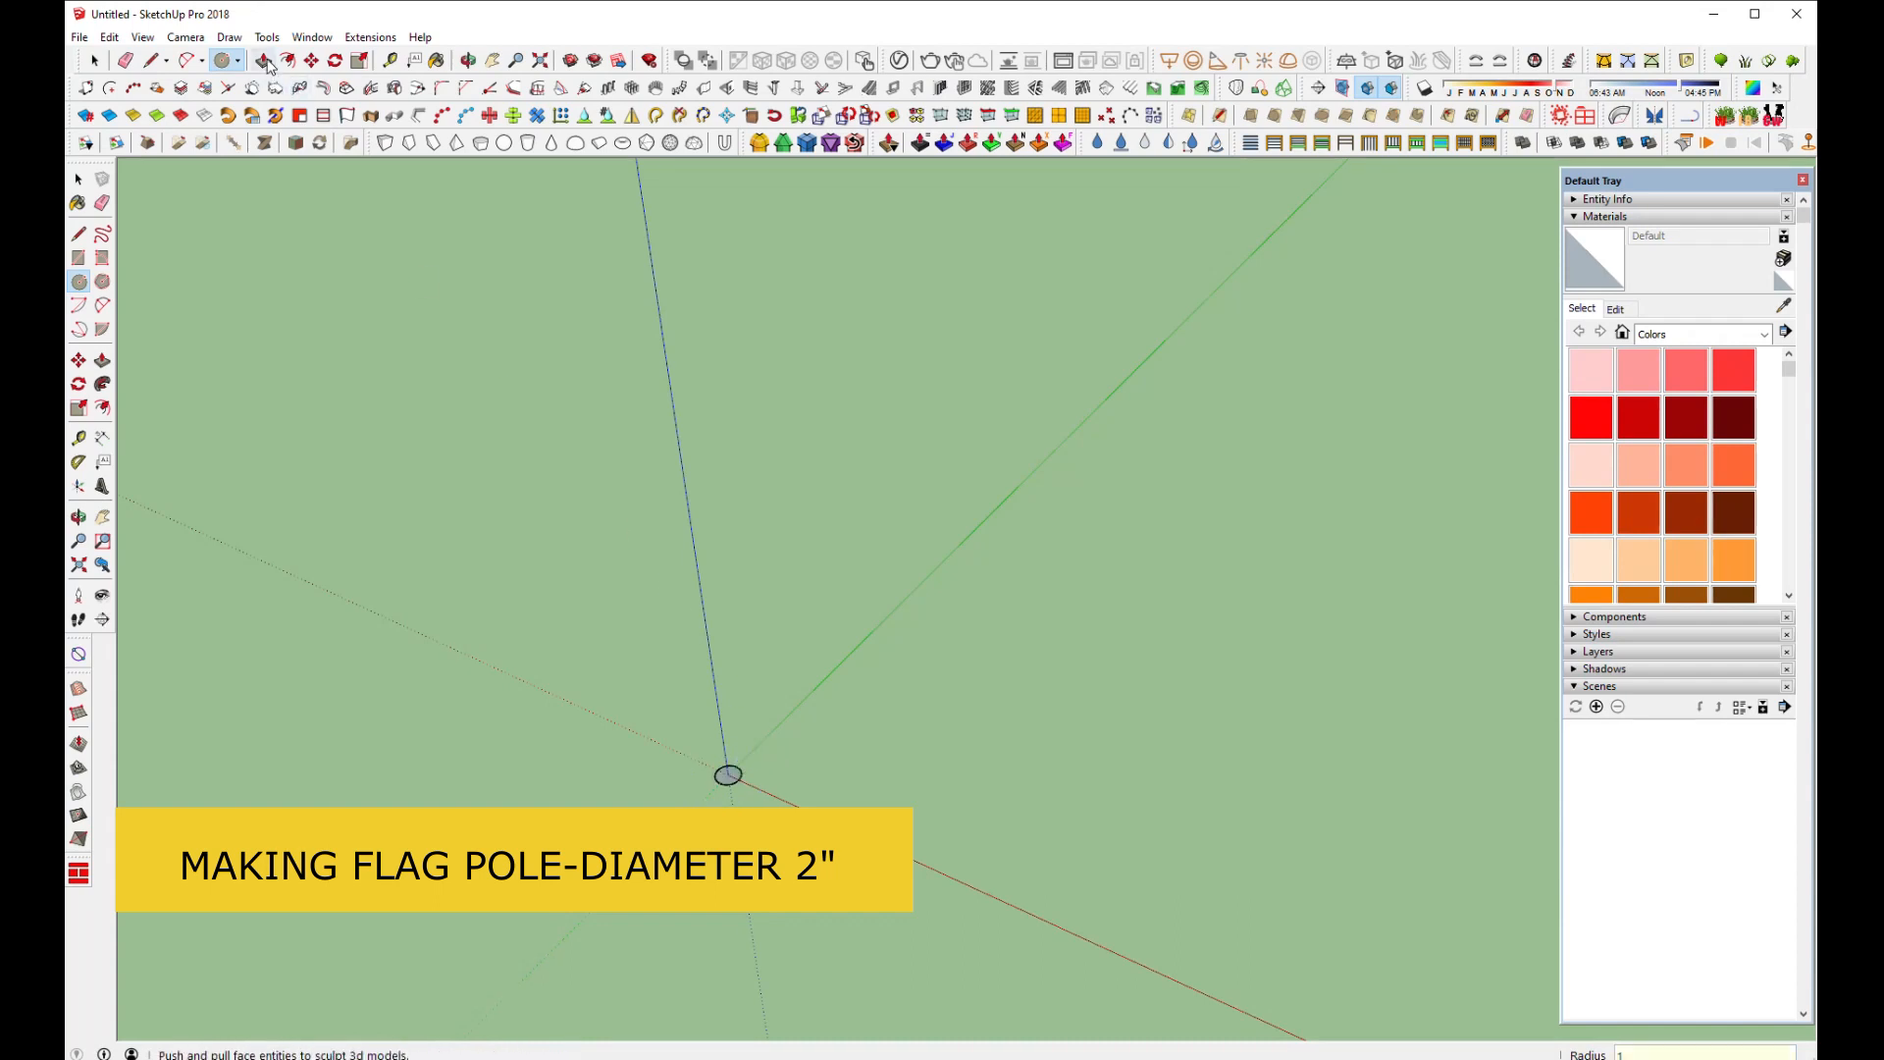
left_click(726, 776)
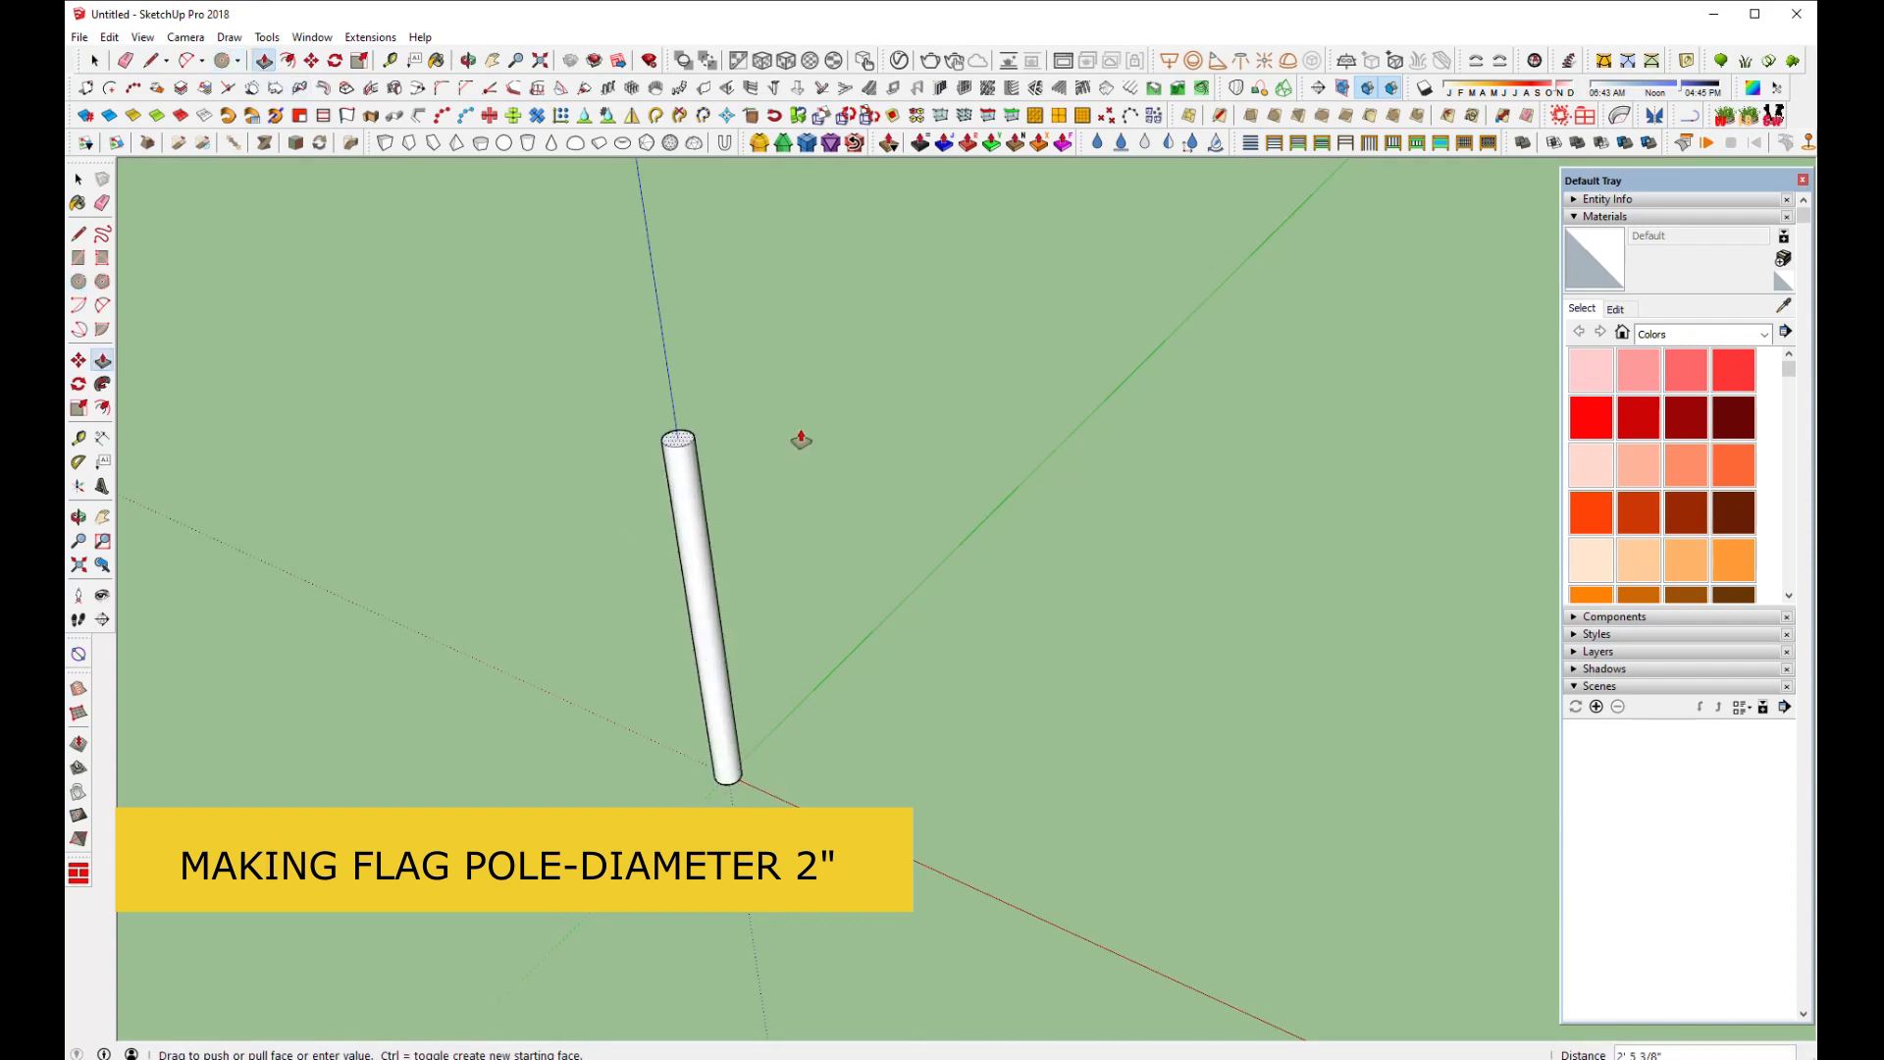
key("Return")
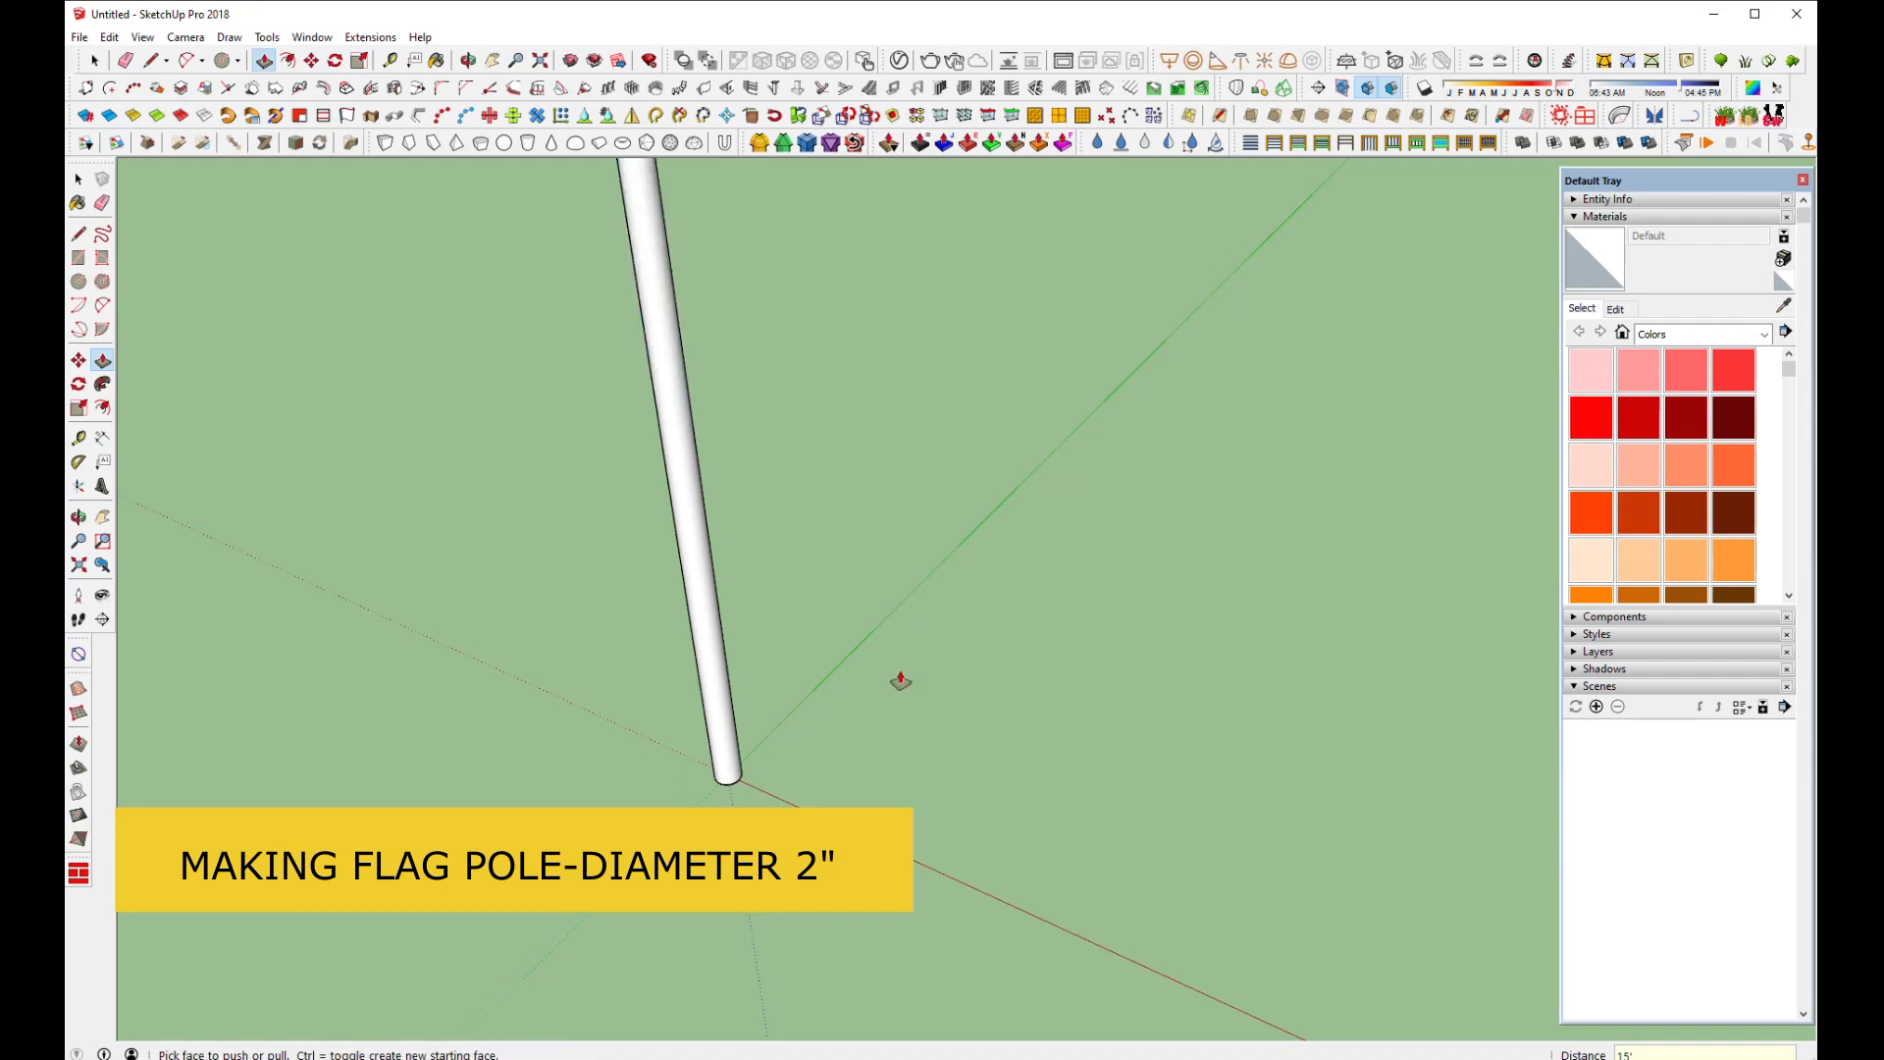
Draw a line across the pole's top face through its center
scroll(871, 901, "down", 6)
scroll(853, 736, "down", 1)
scroll(804, 454, "up", 5)
scroll(804, 475, "up", 6)
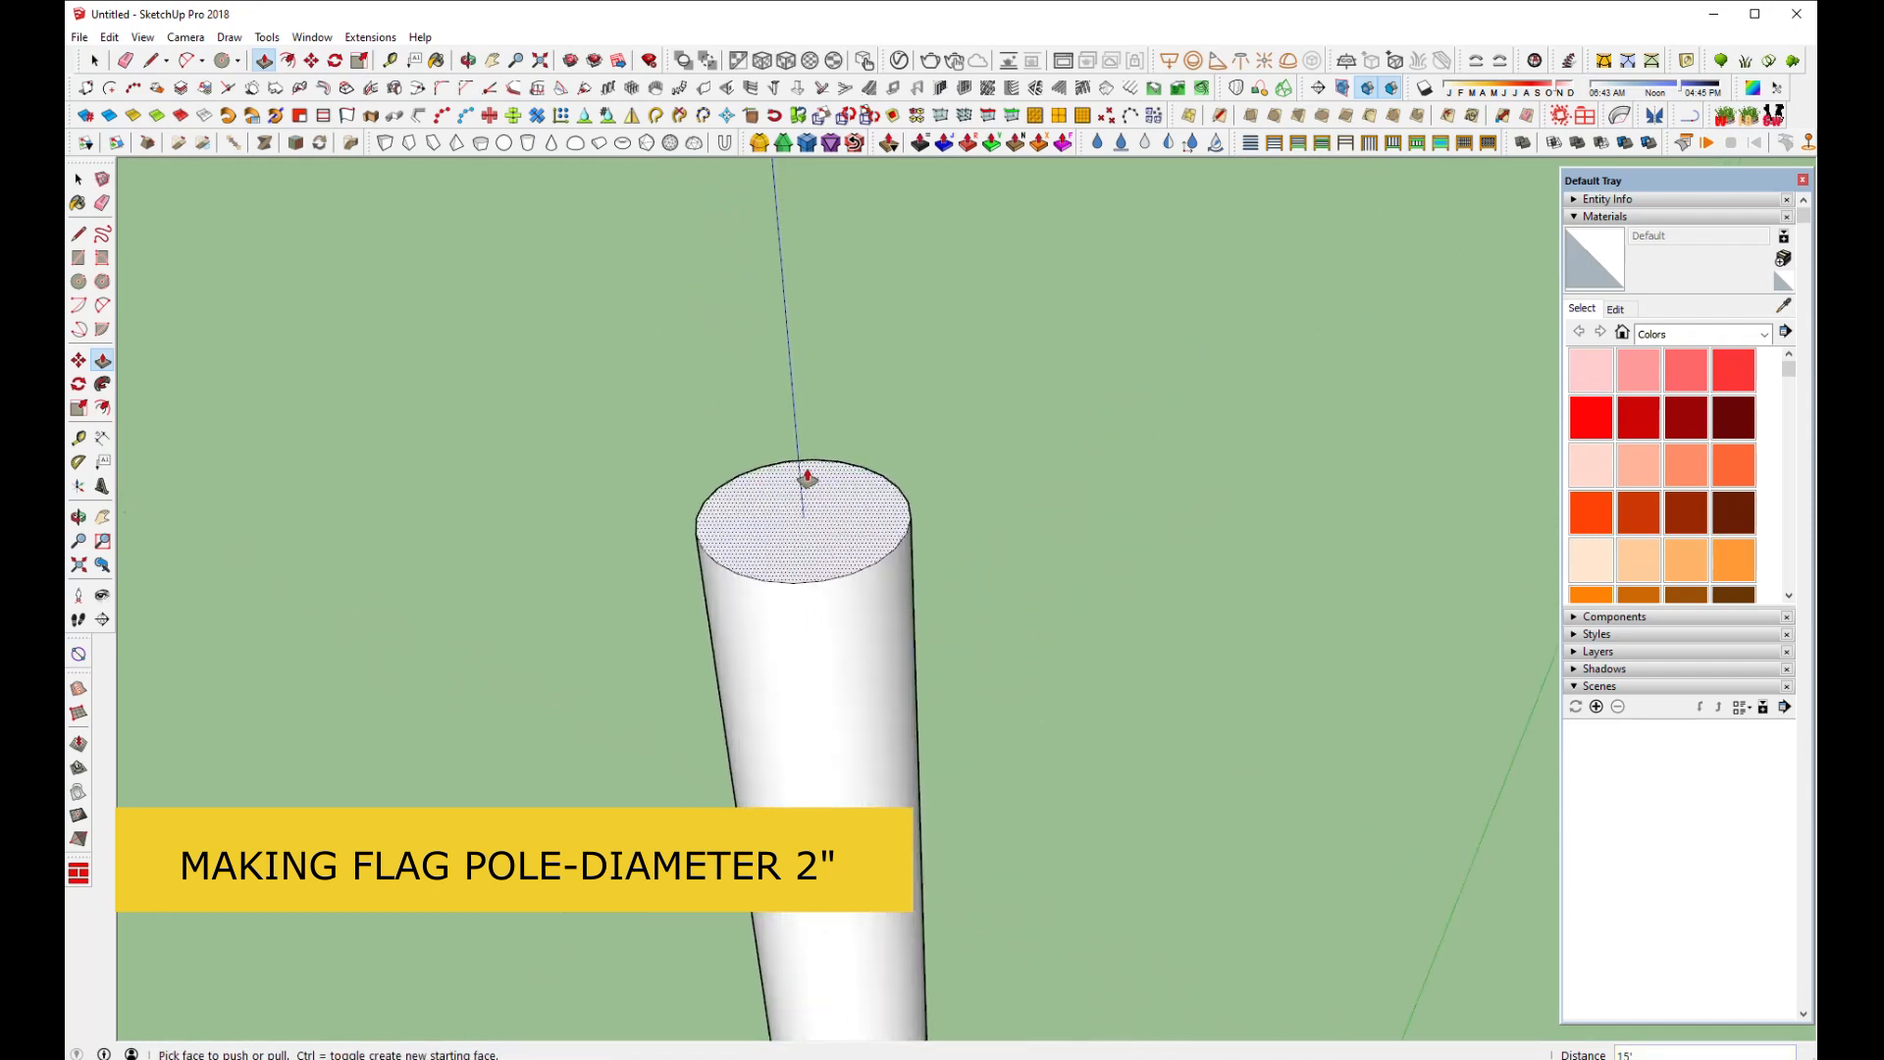
left_click(152, 60)
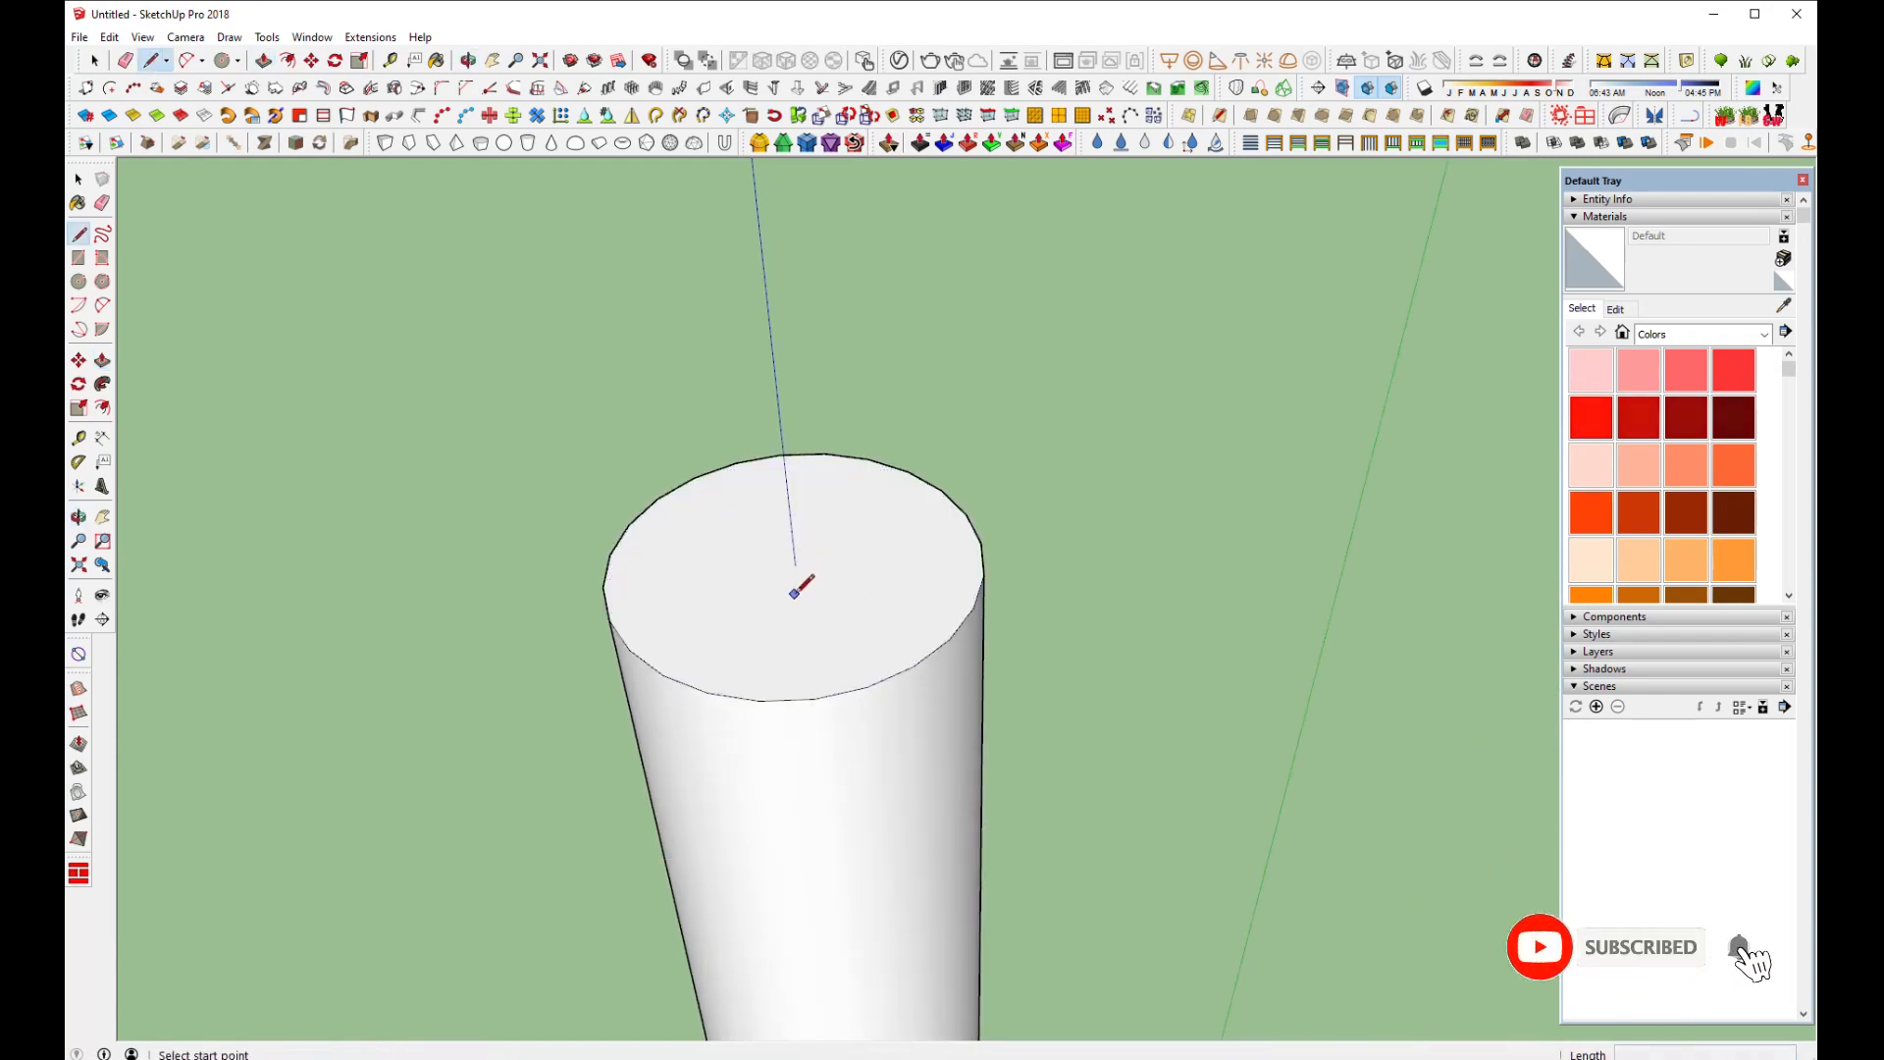
middle_click_drag(793, 594, 872, 695)
left_click(863, 452)
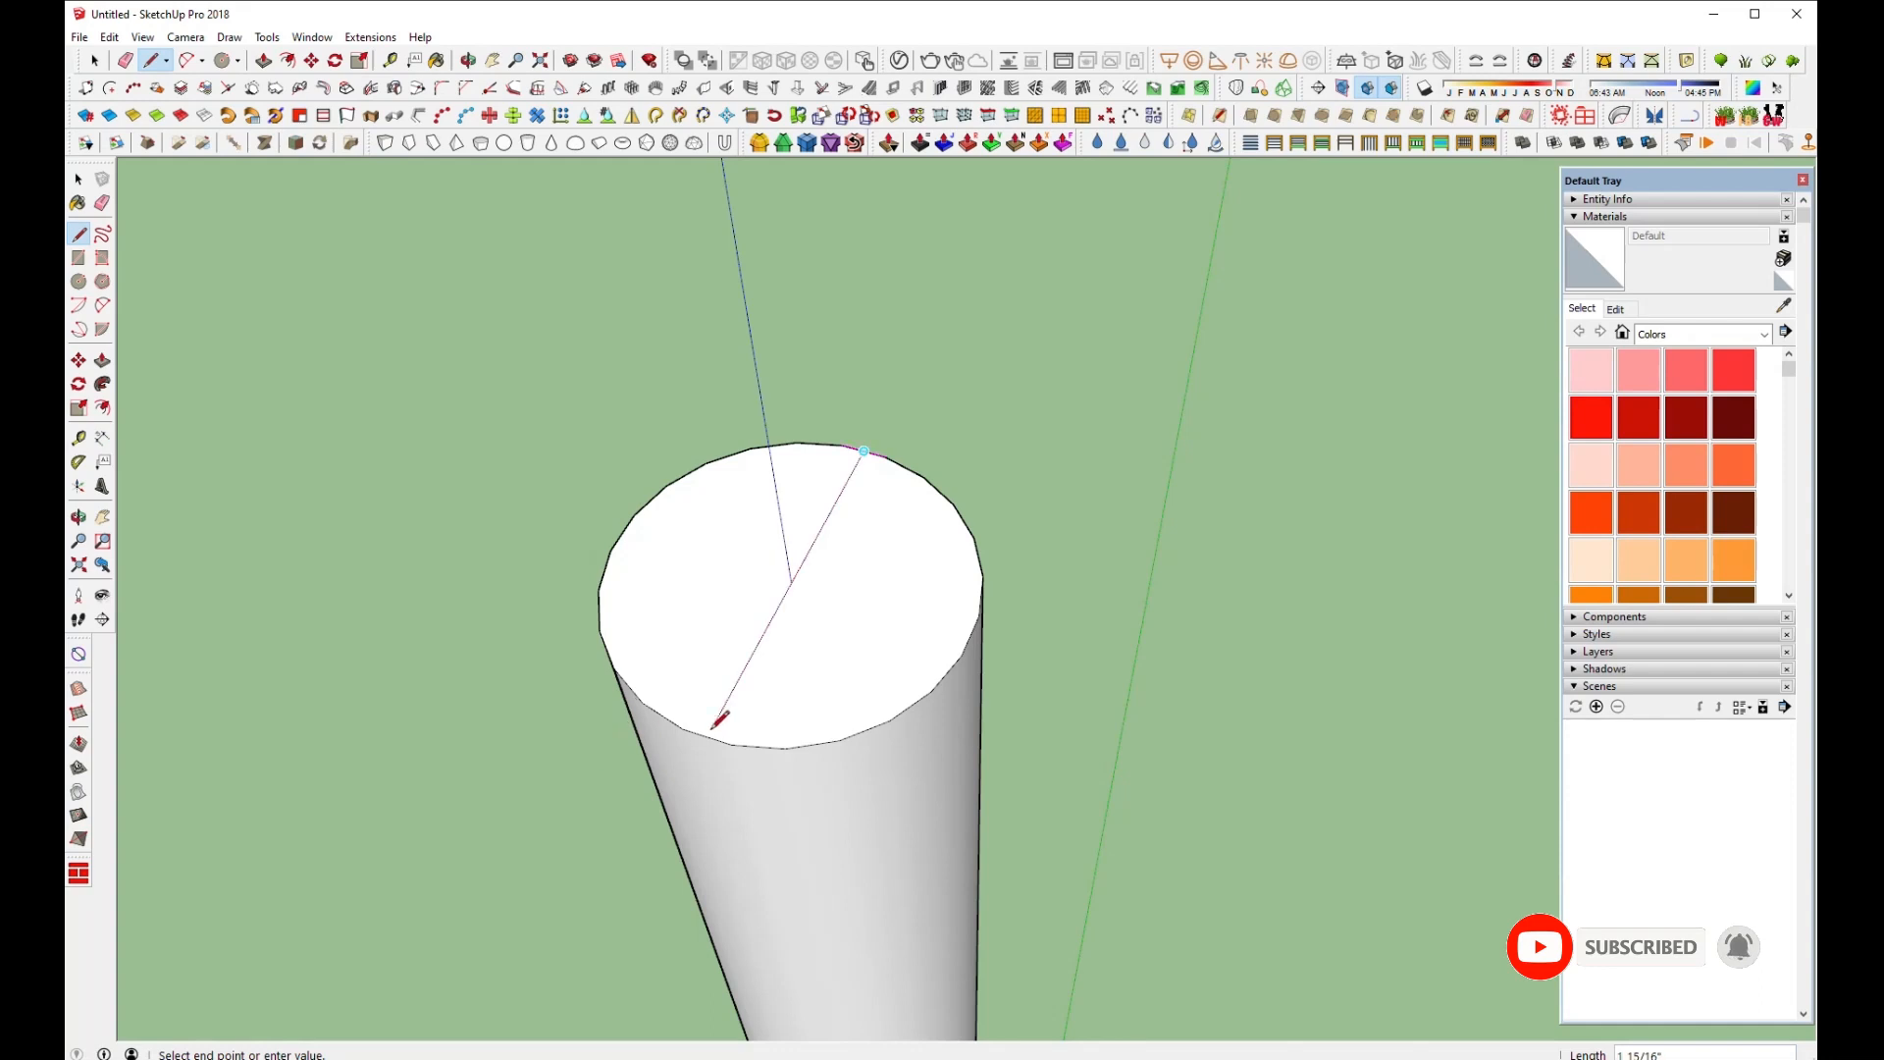
Draw an upright rectangle from the top face's center outward past the rim, about 1 7/16" wide
left_click(791, 583)
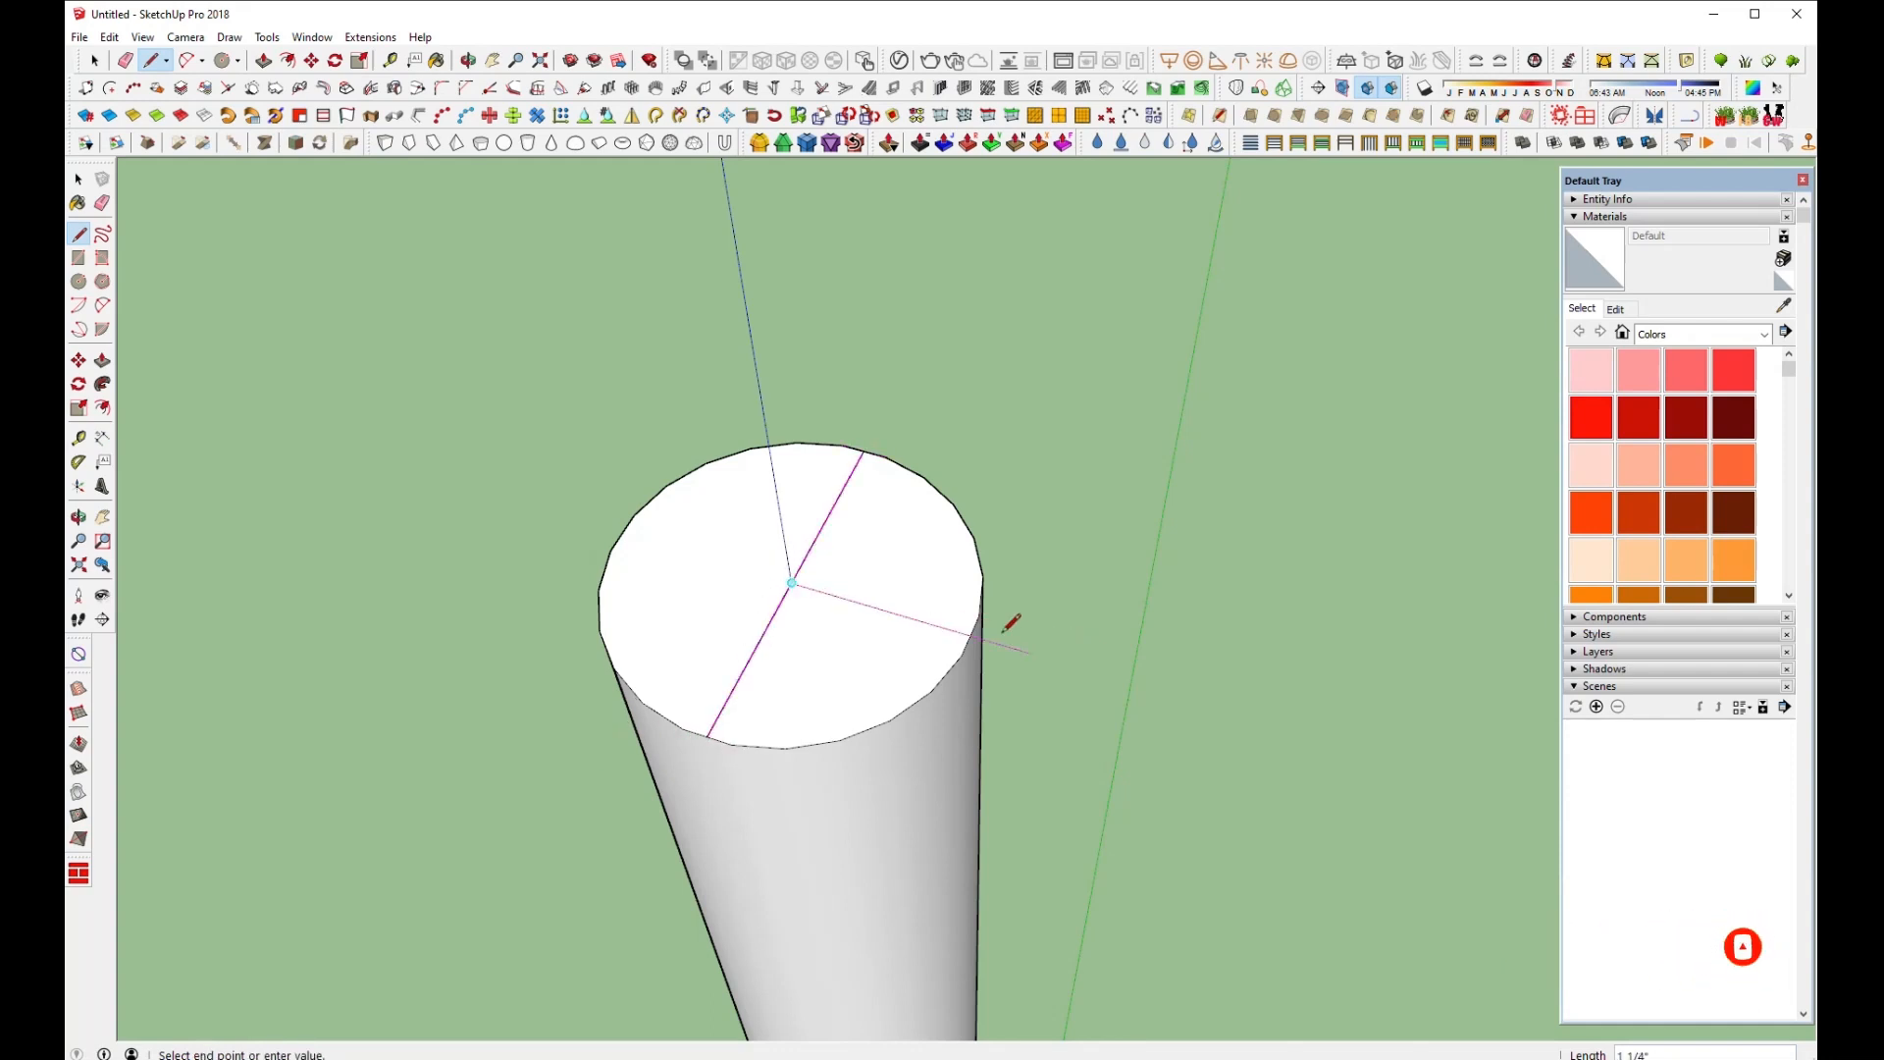
left_click(1053, 661)
middle_click_drag(1053, 661, 831, 525)
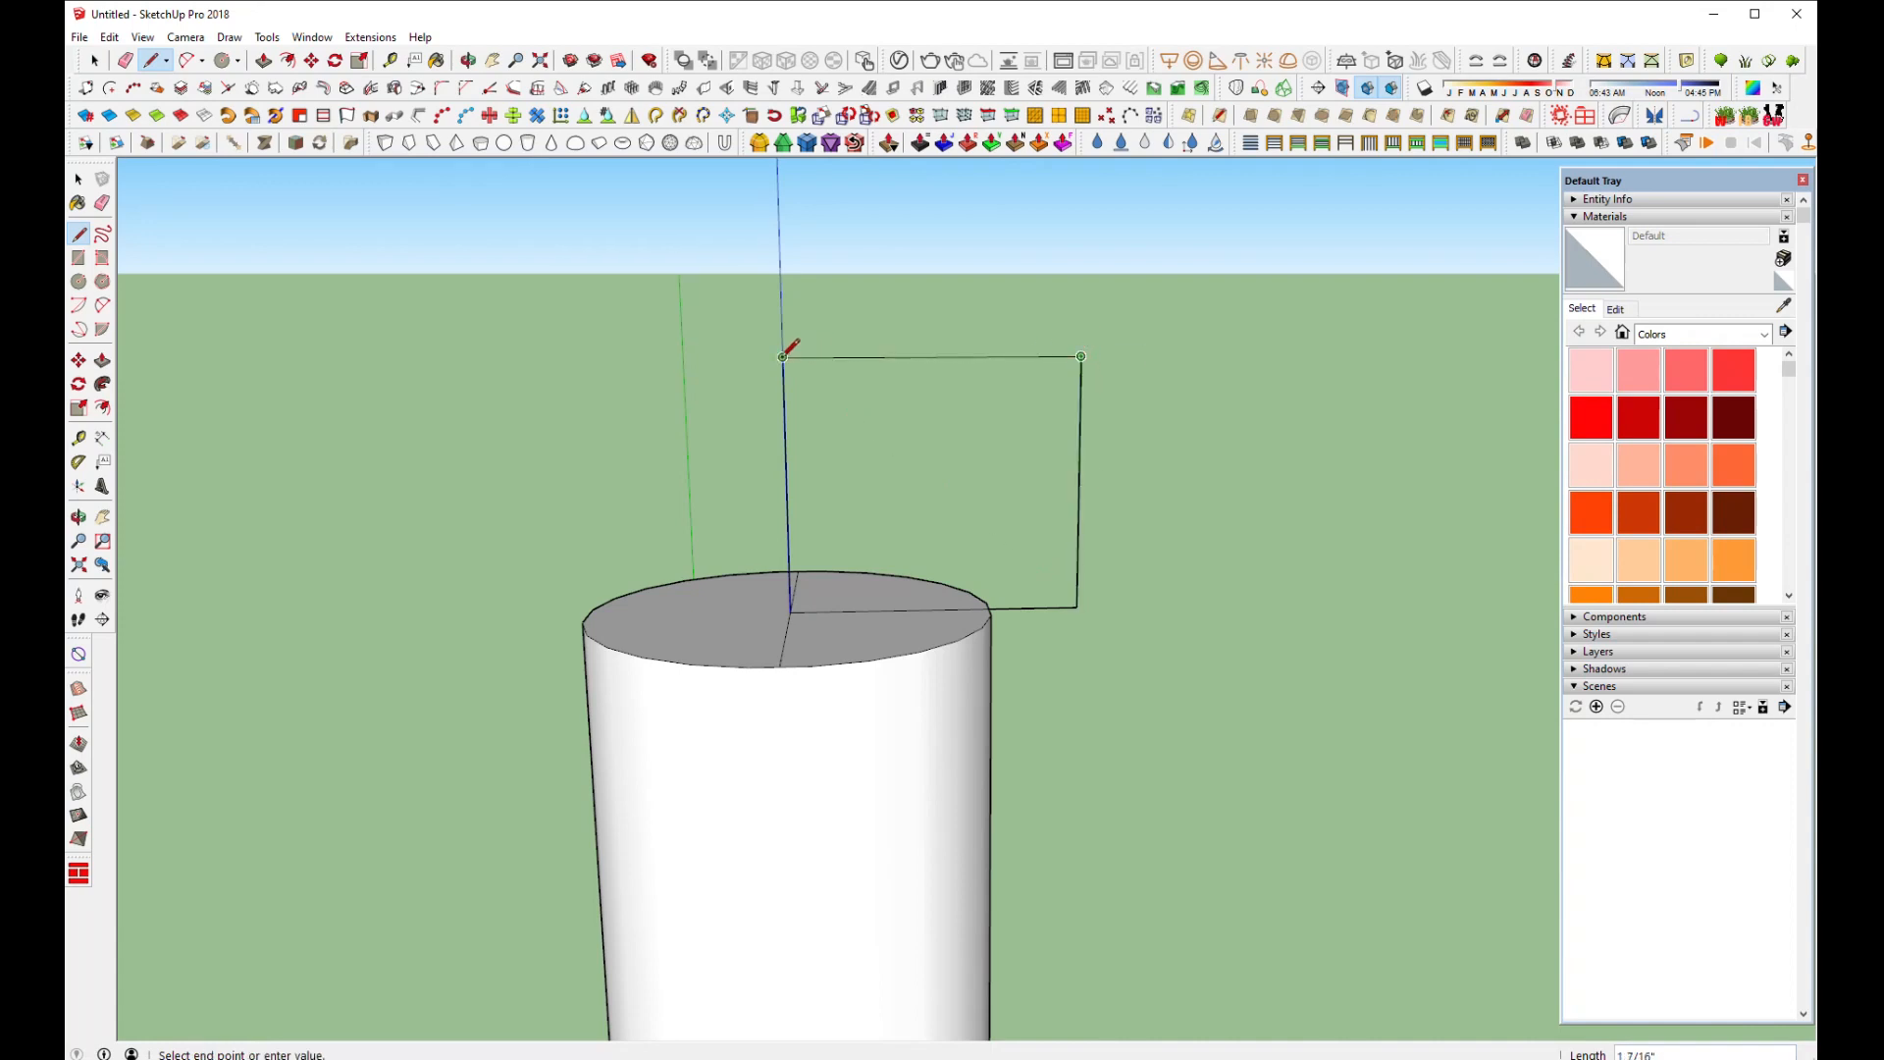
left_click(783, 357)
Add an arc from the rectangle's upper inner corner to its lower outer corner and erase the edges outside it
left_click(198, 61)
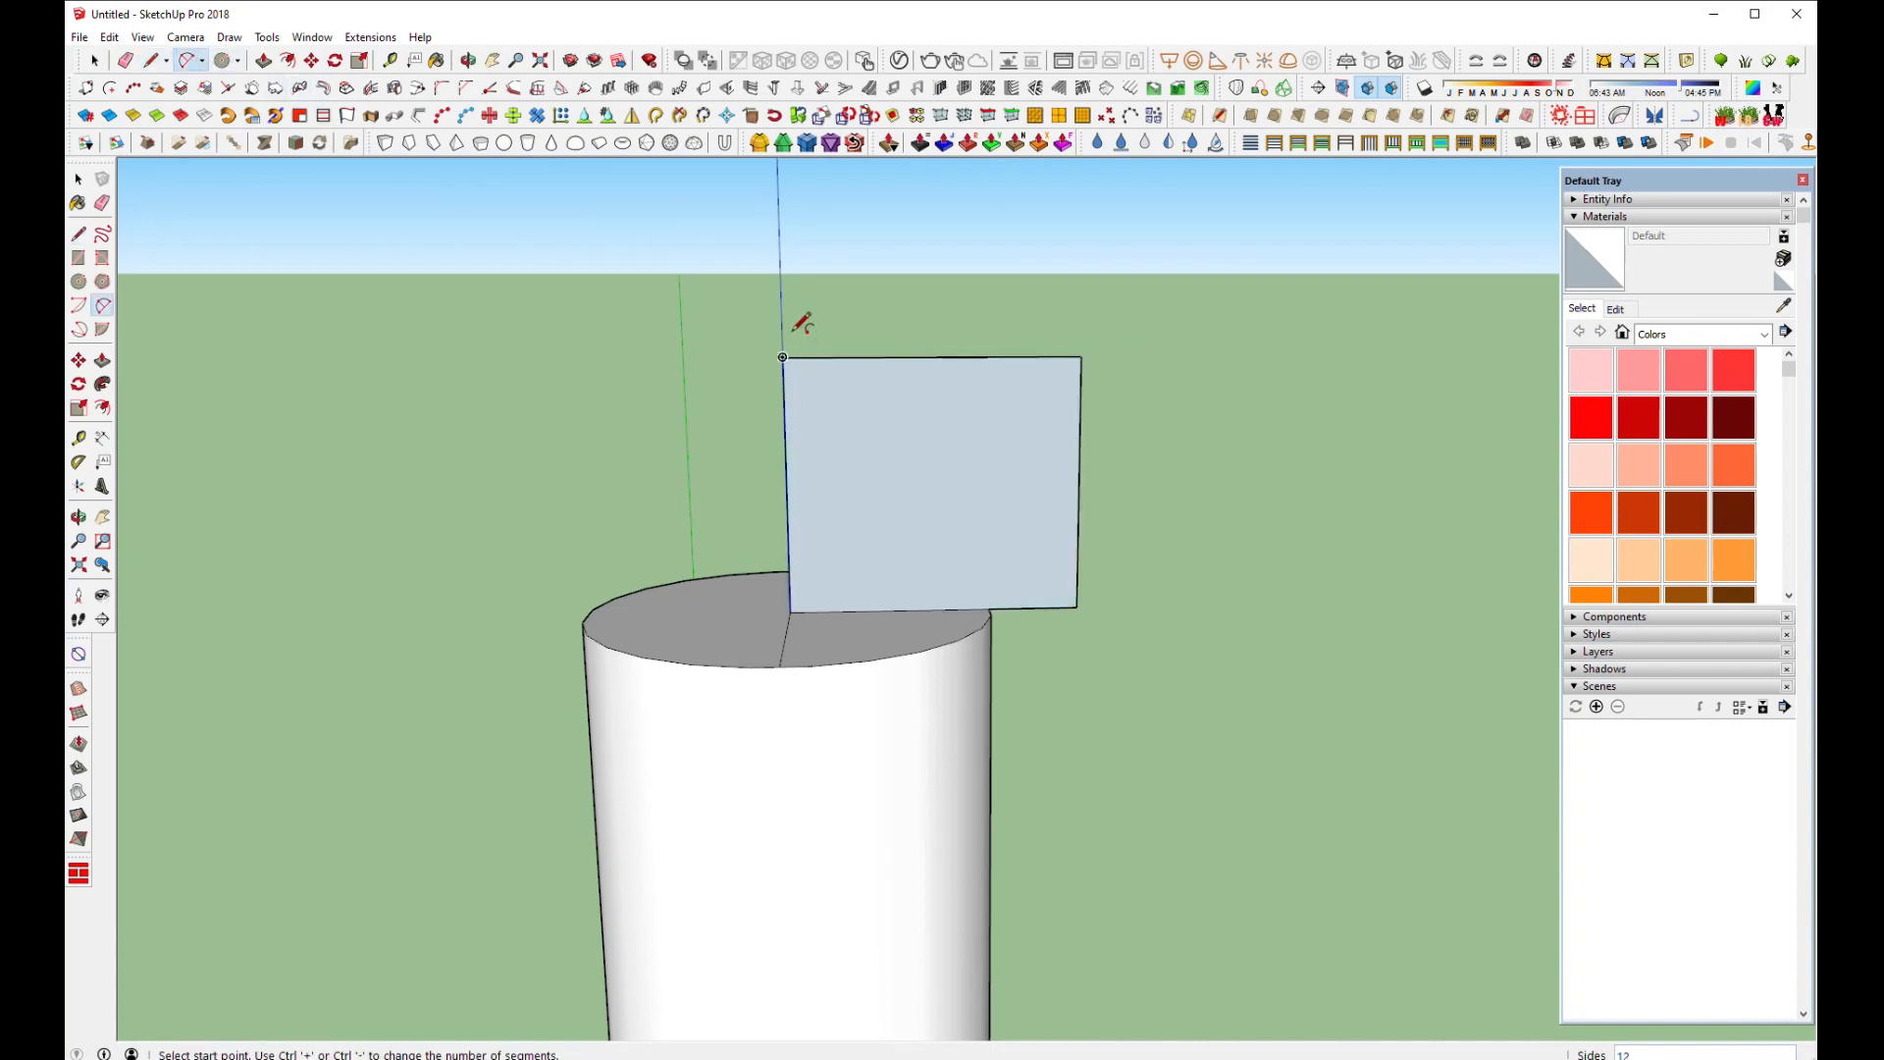
left_click(783, 357)
left_click(1077, 606)
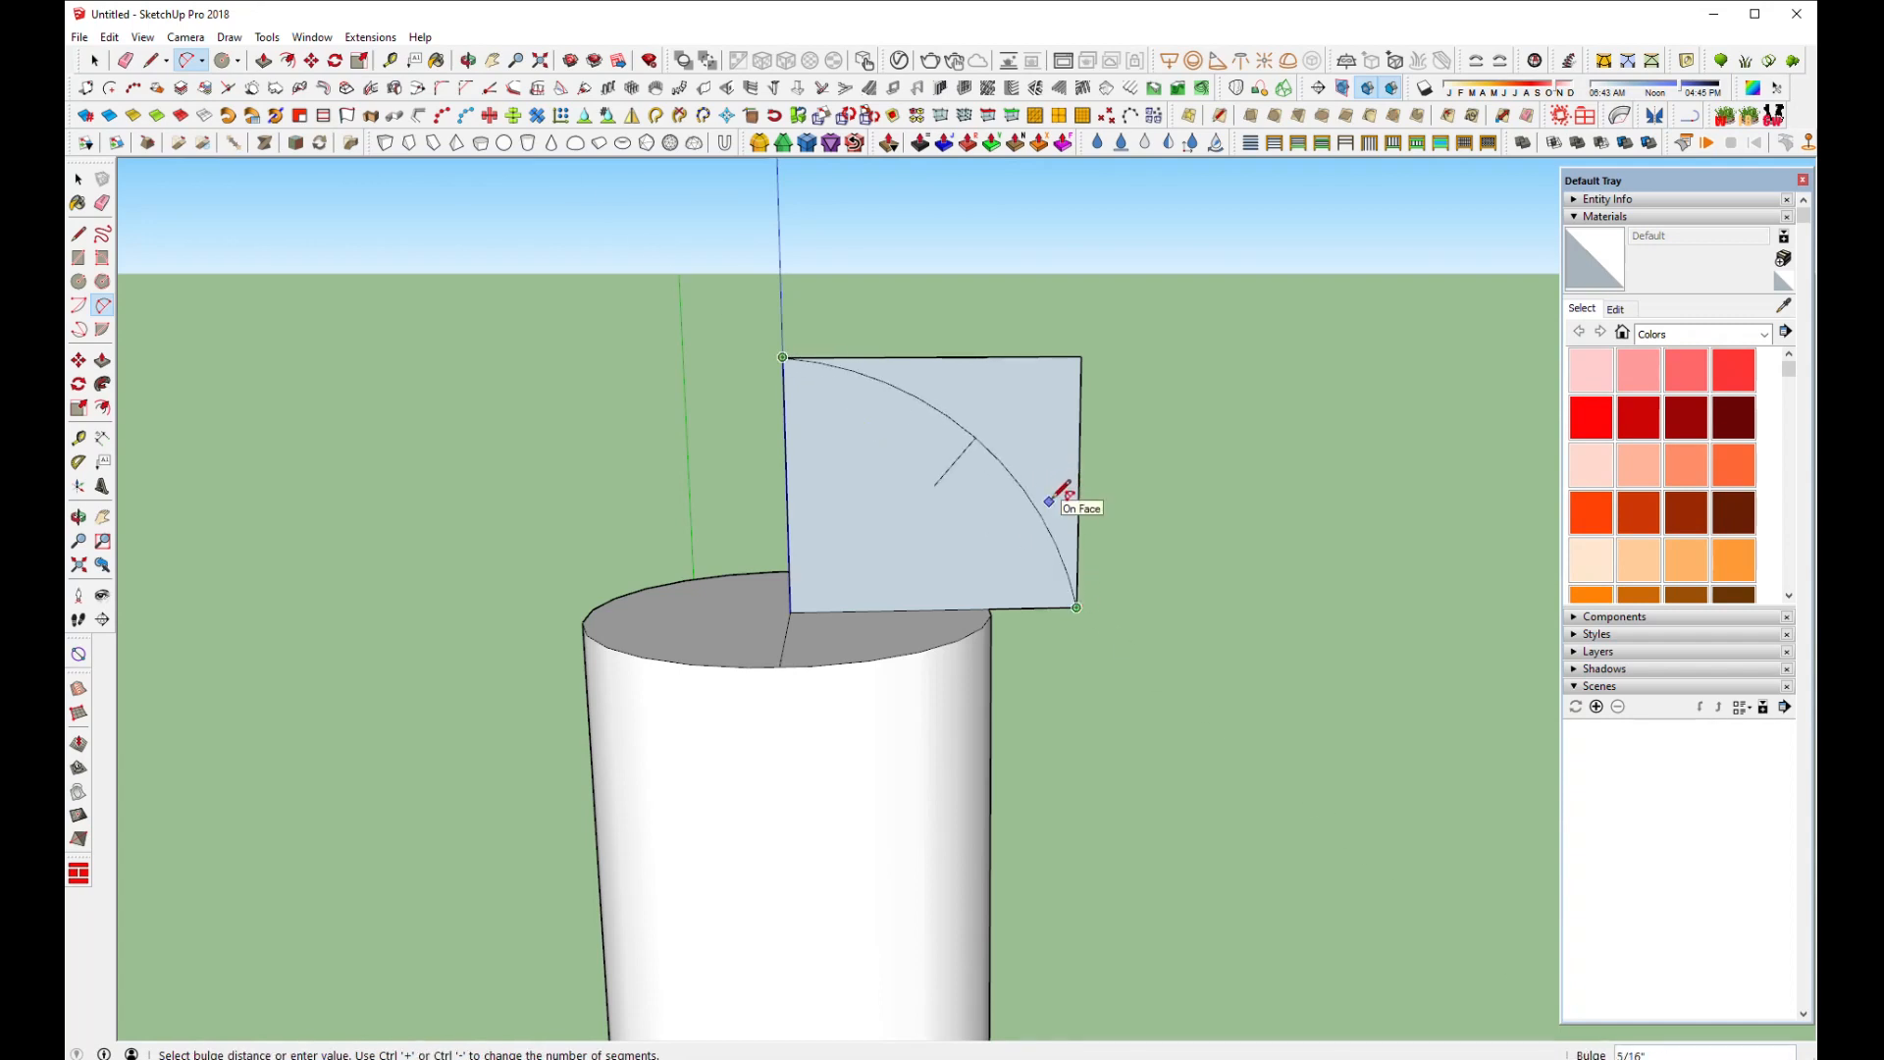
left_click(1067, 488)
key("e")
left_click(1080, 379)
left_click(1036, 357)
Sweep the quarter-round profile along the pole's top rim with Follow Me
middle_click_drag(961, 535, 922, 682)
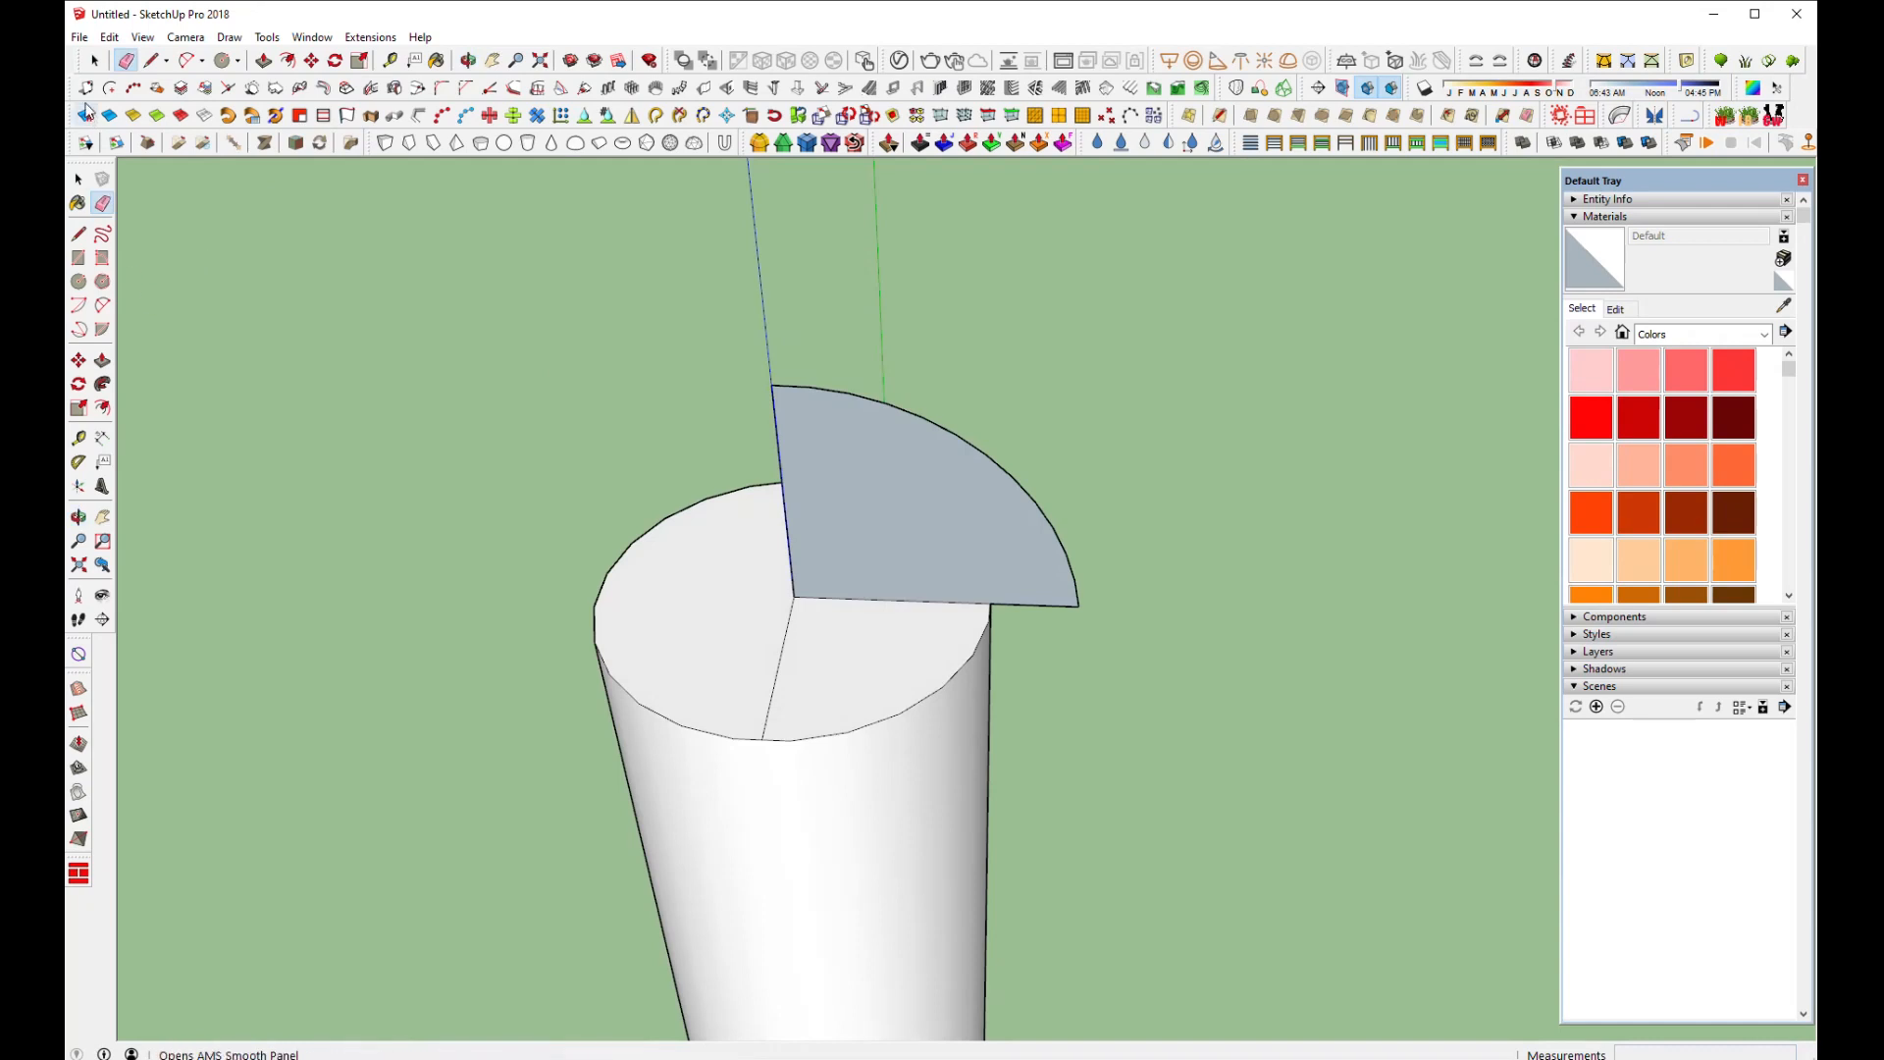
left_click(96, 61)
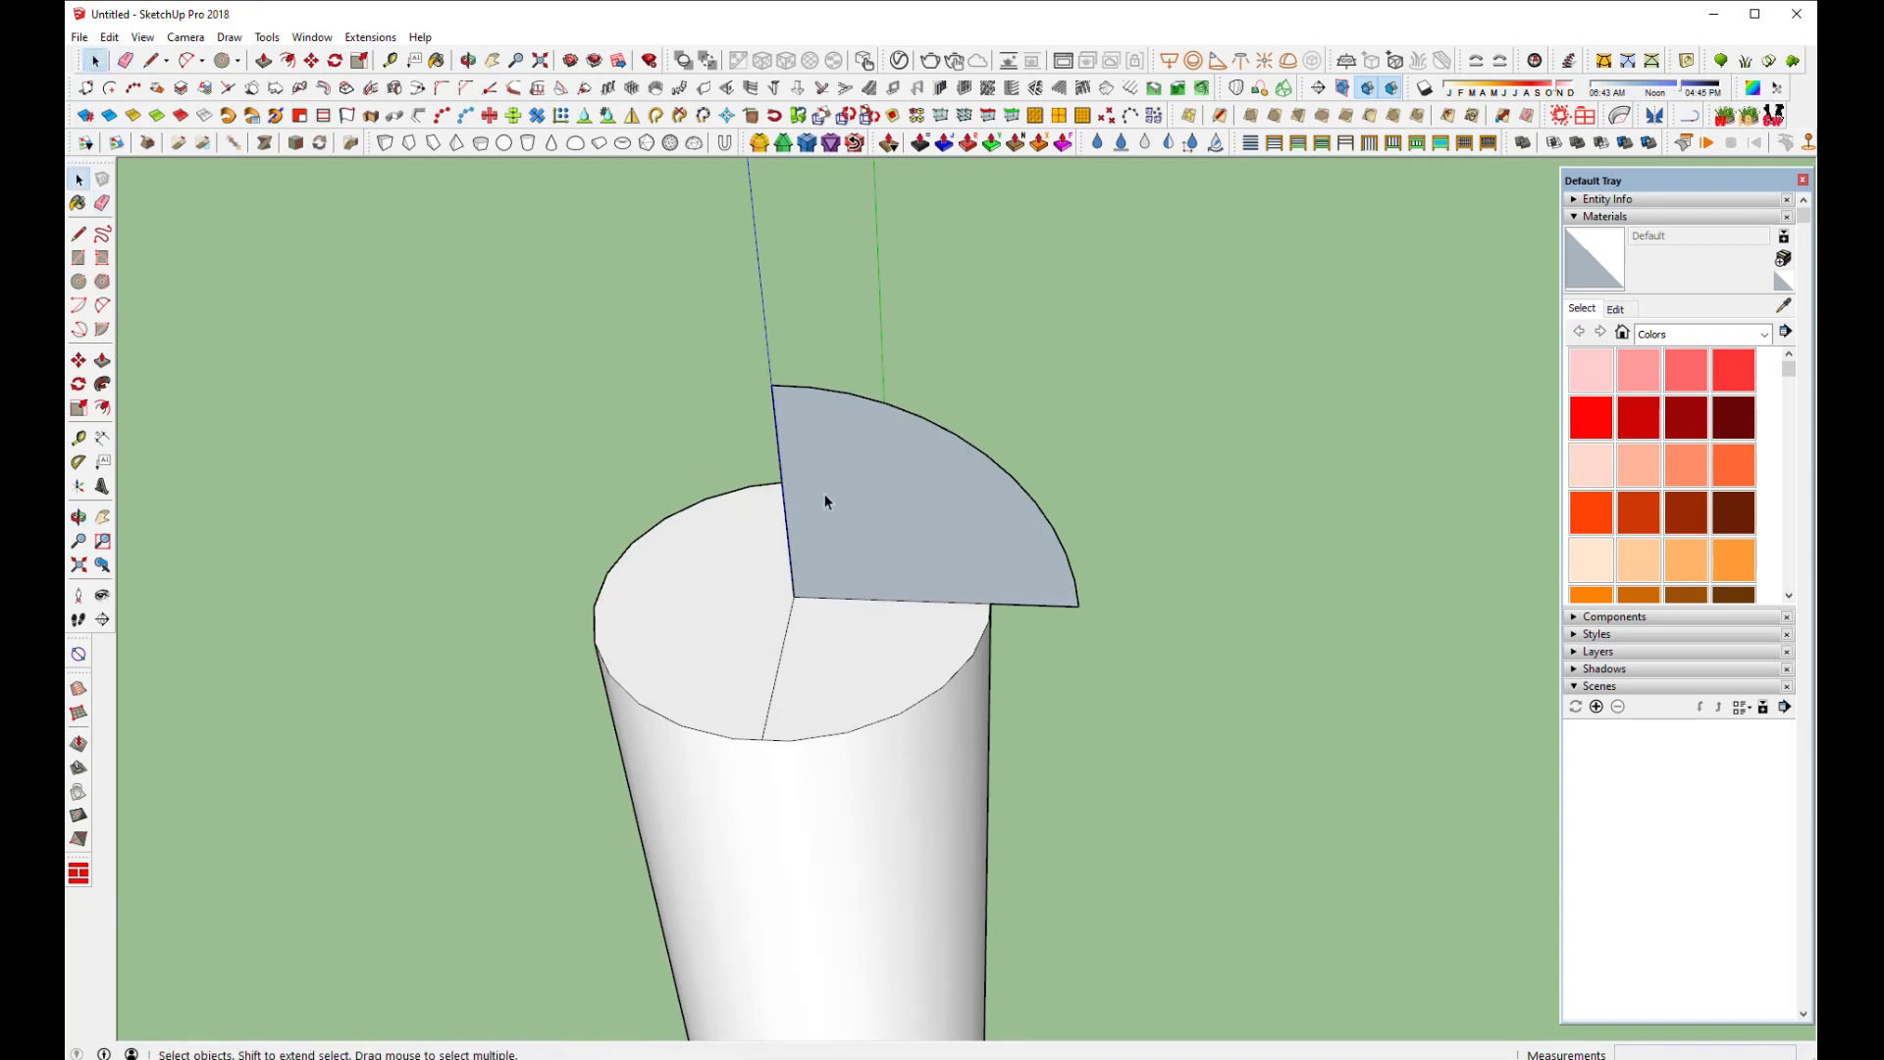
left_click(751, 486)
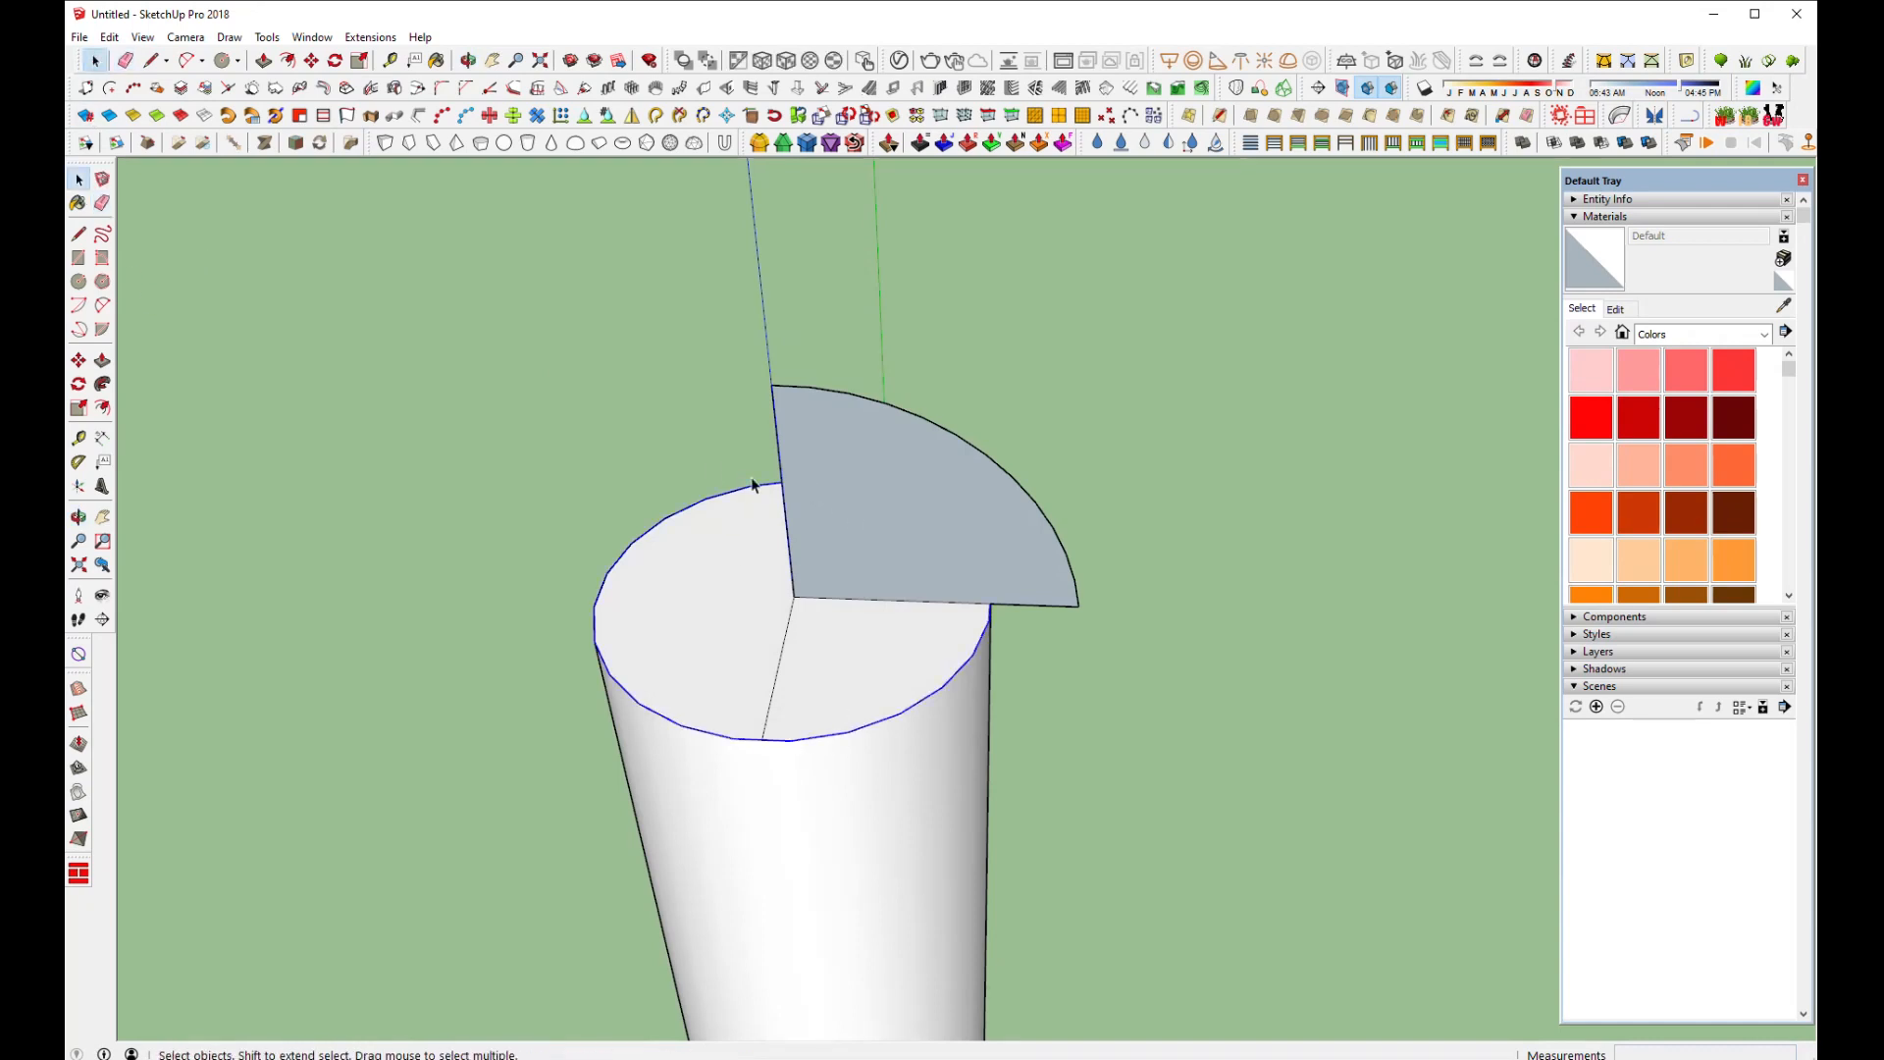
left_click(102, 408)
left_click(975, 585)
middle_click_drag(975, 585, 521, 578)
Extend the sweep across the open wedge to complete the dome on the pole
key("p")
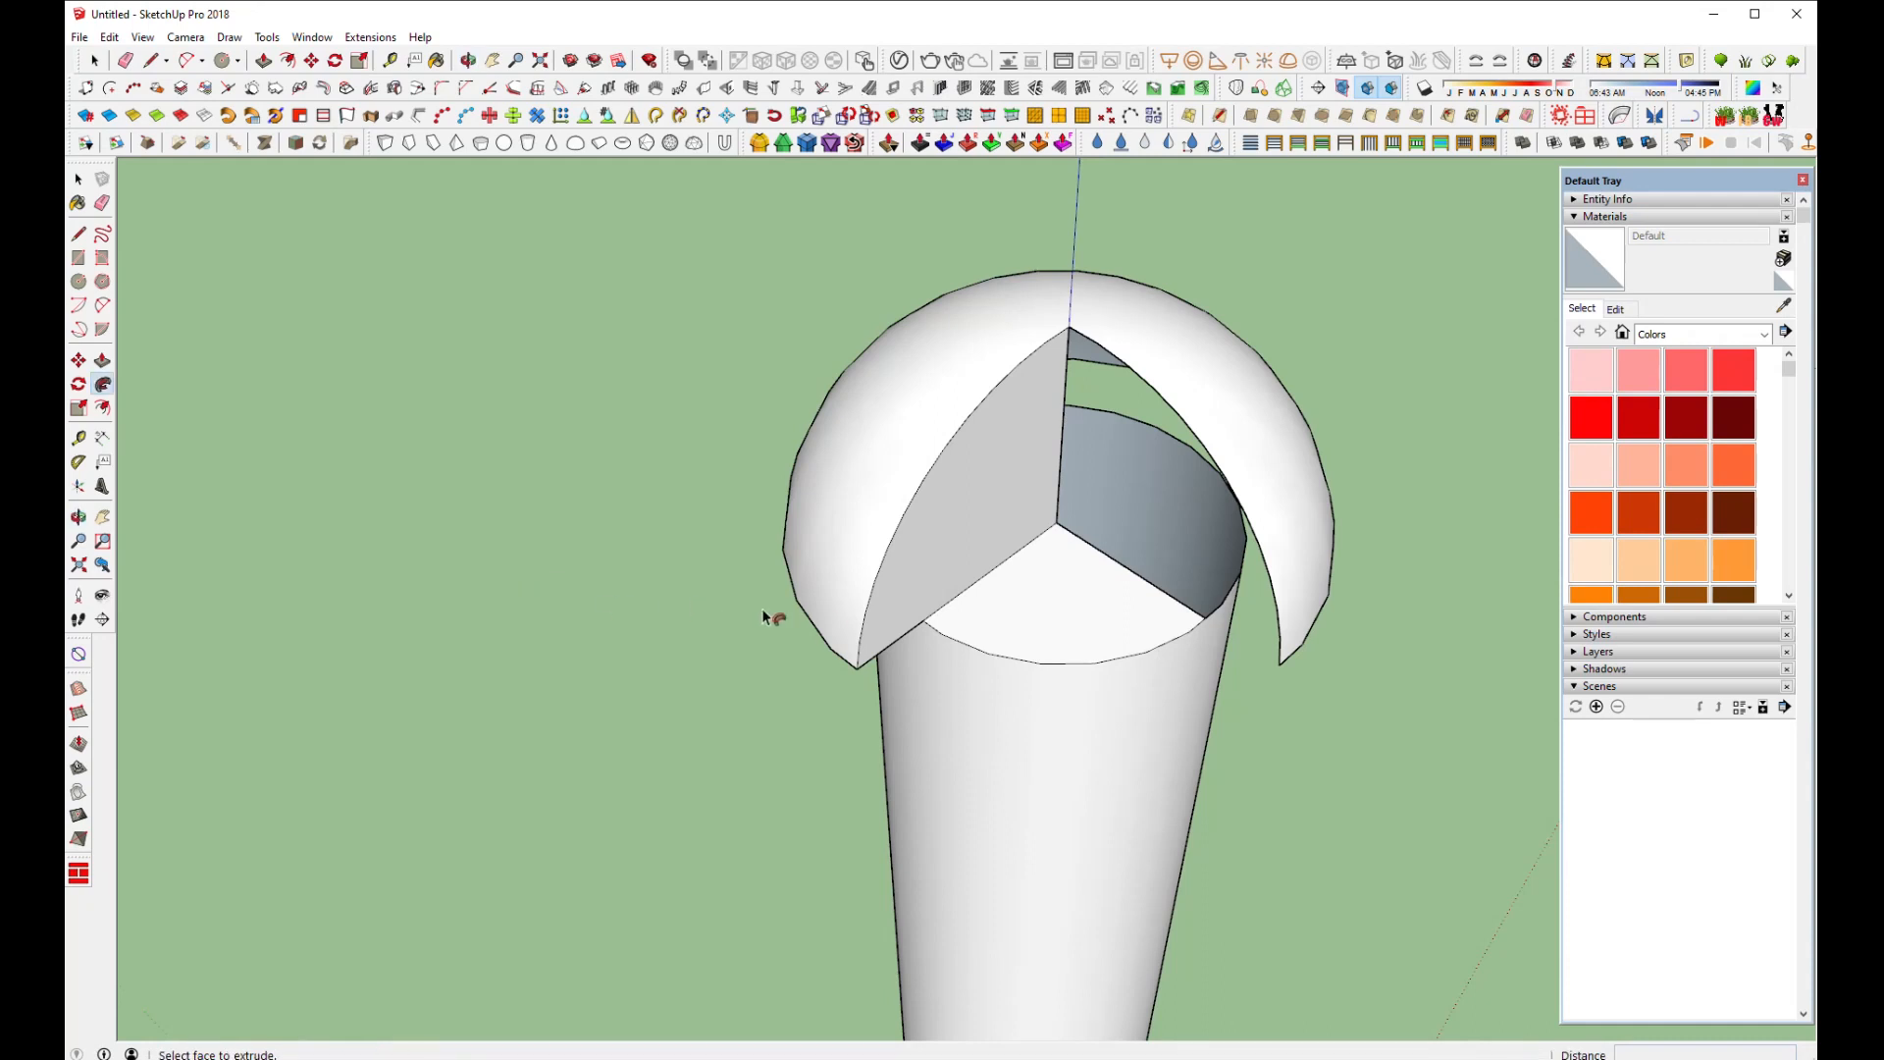
left_click_drag(922, 624, 1229, 653)
middle_click_drag(1018, 681, 1042, 708)
Select both surface parts of the dome and make them a group
left_click(131, 64)
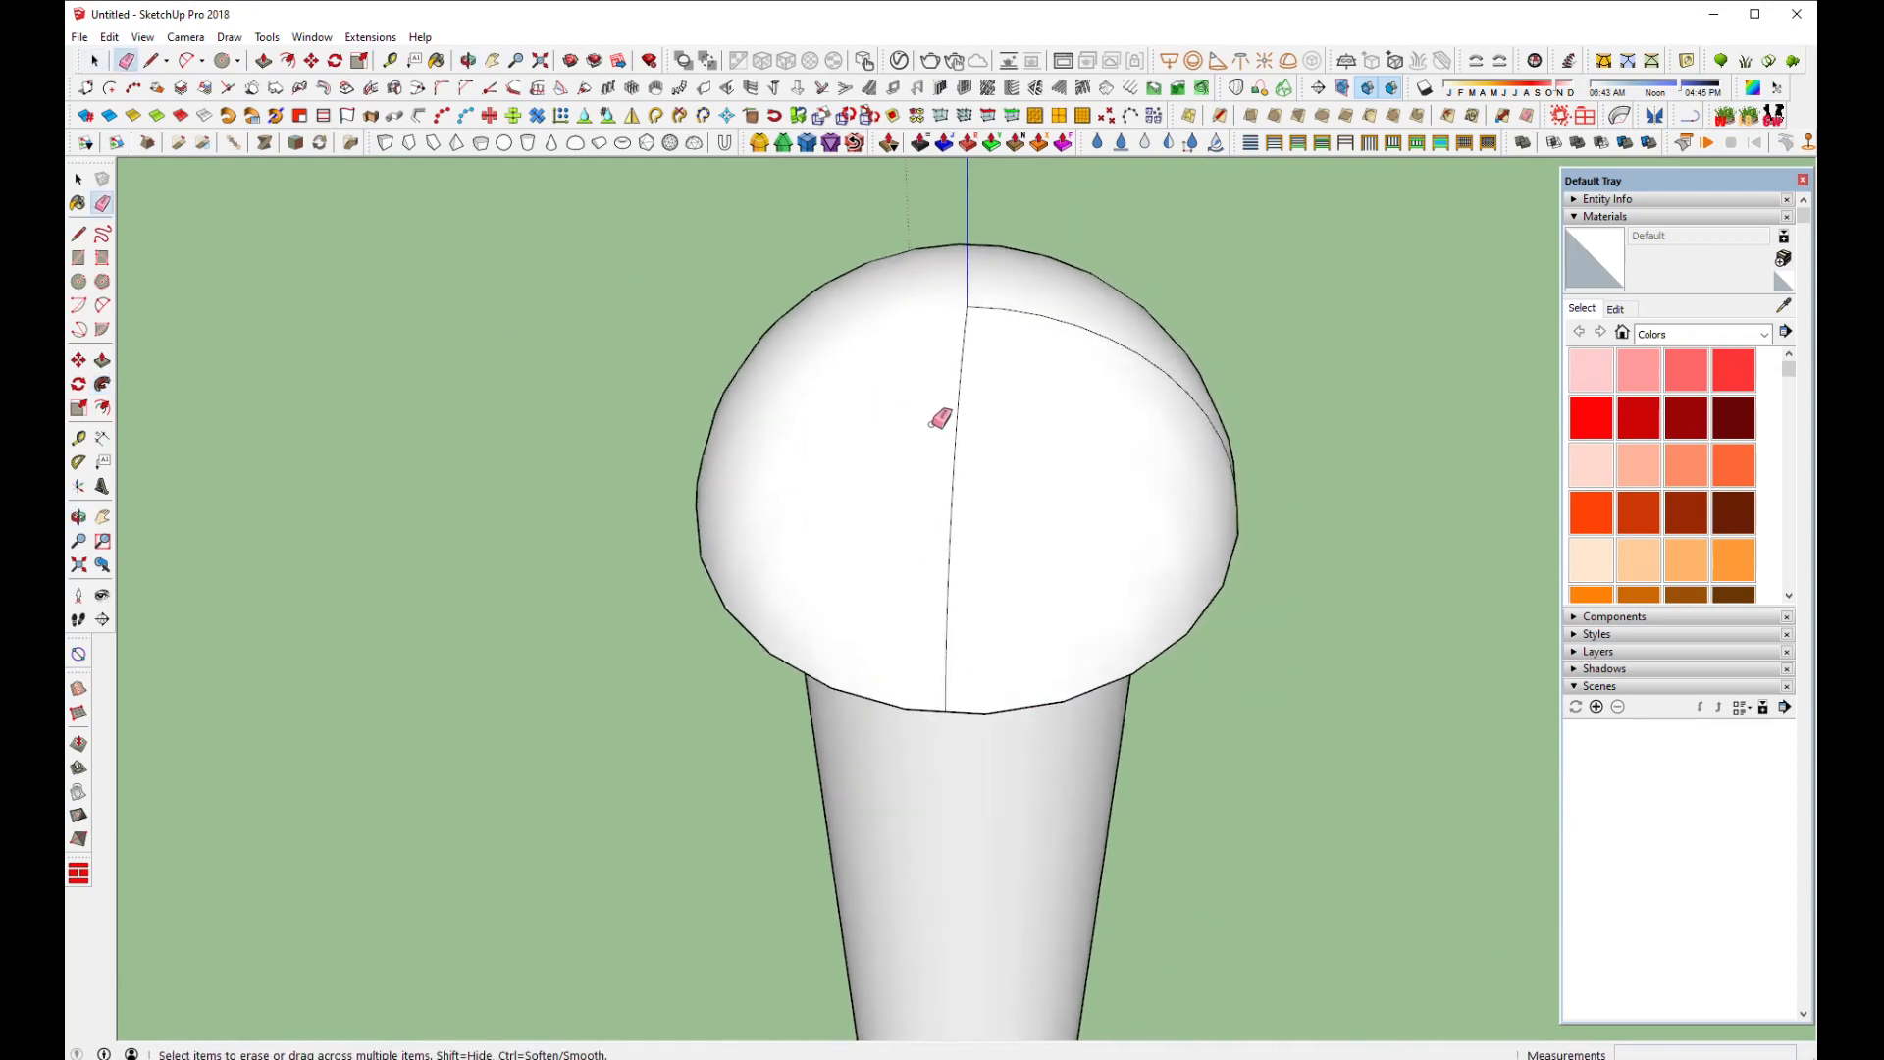
left_click(94, 62)
left_click(1060, 439)
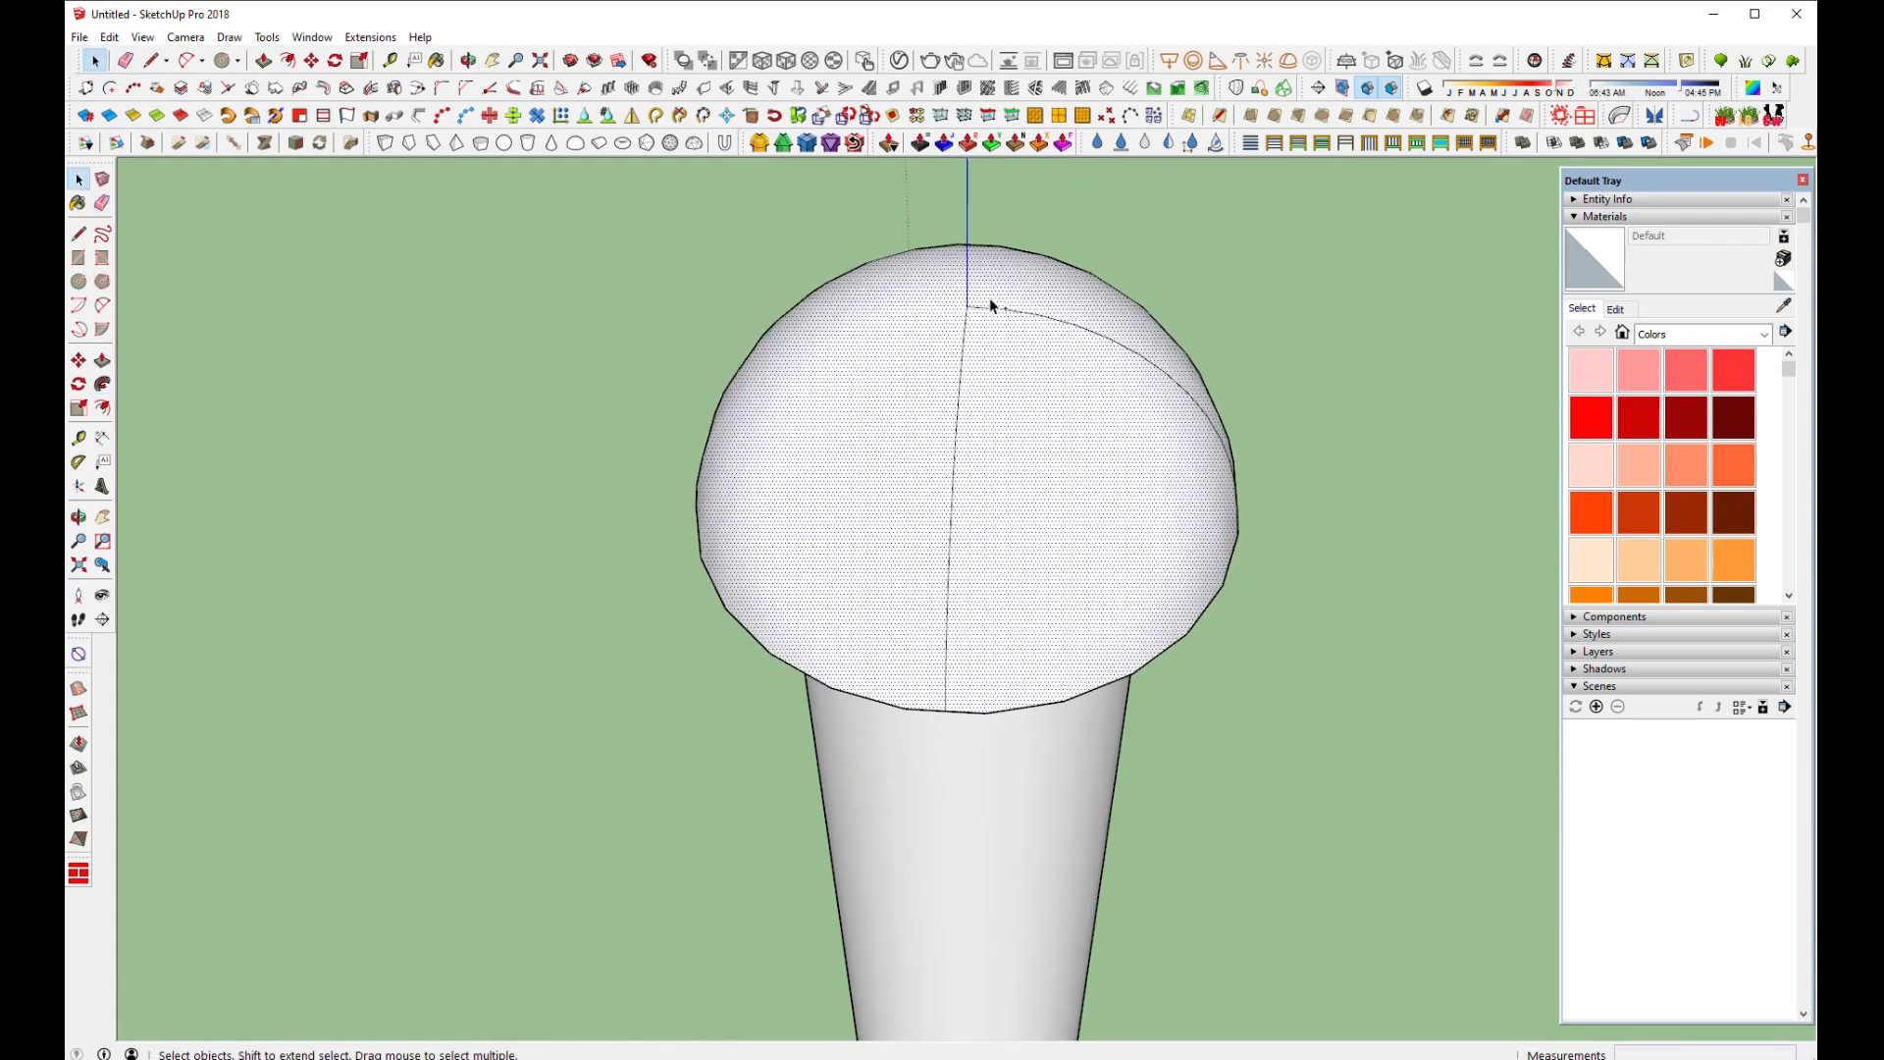
left_click(1011, 287, "shift")
right_click(878, 451)
left_click(938, 340)
Copy the dome group straight down along the pole
middle_click_drag(862, 559, 998, 383)
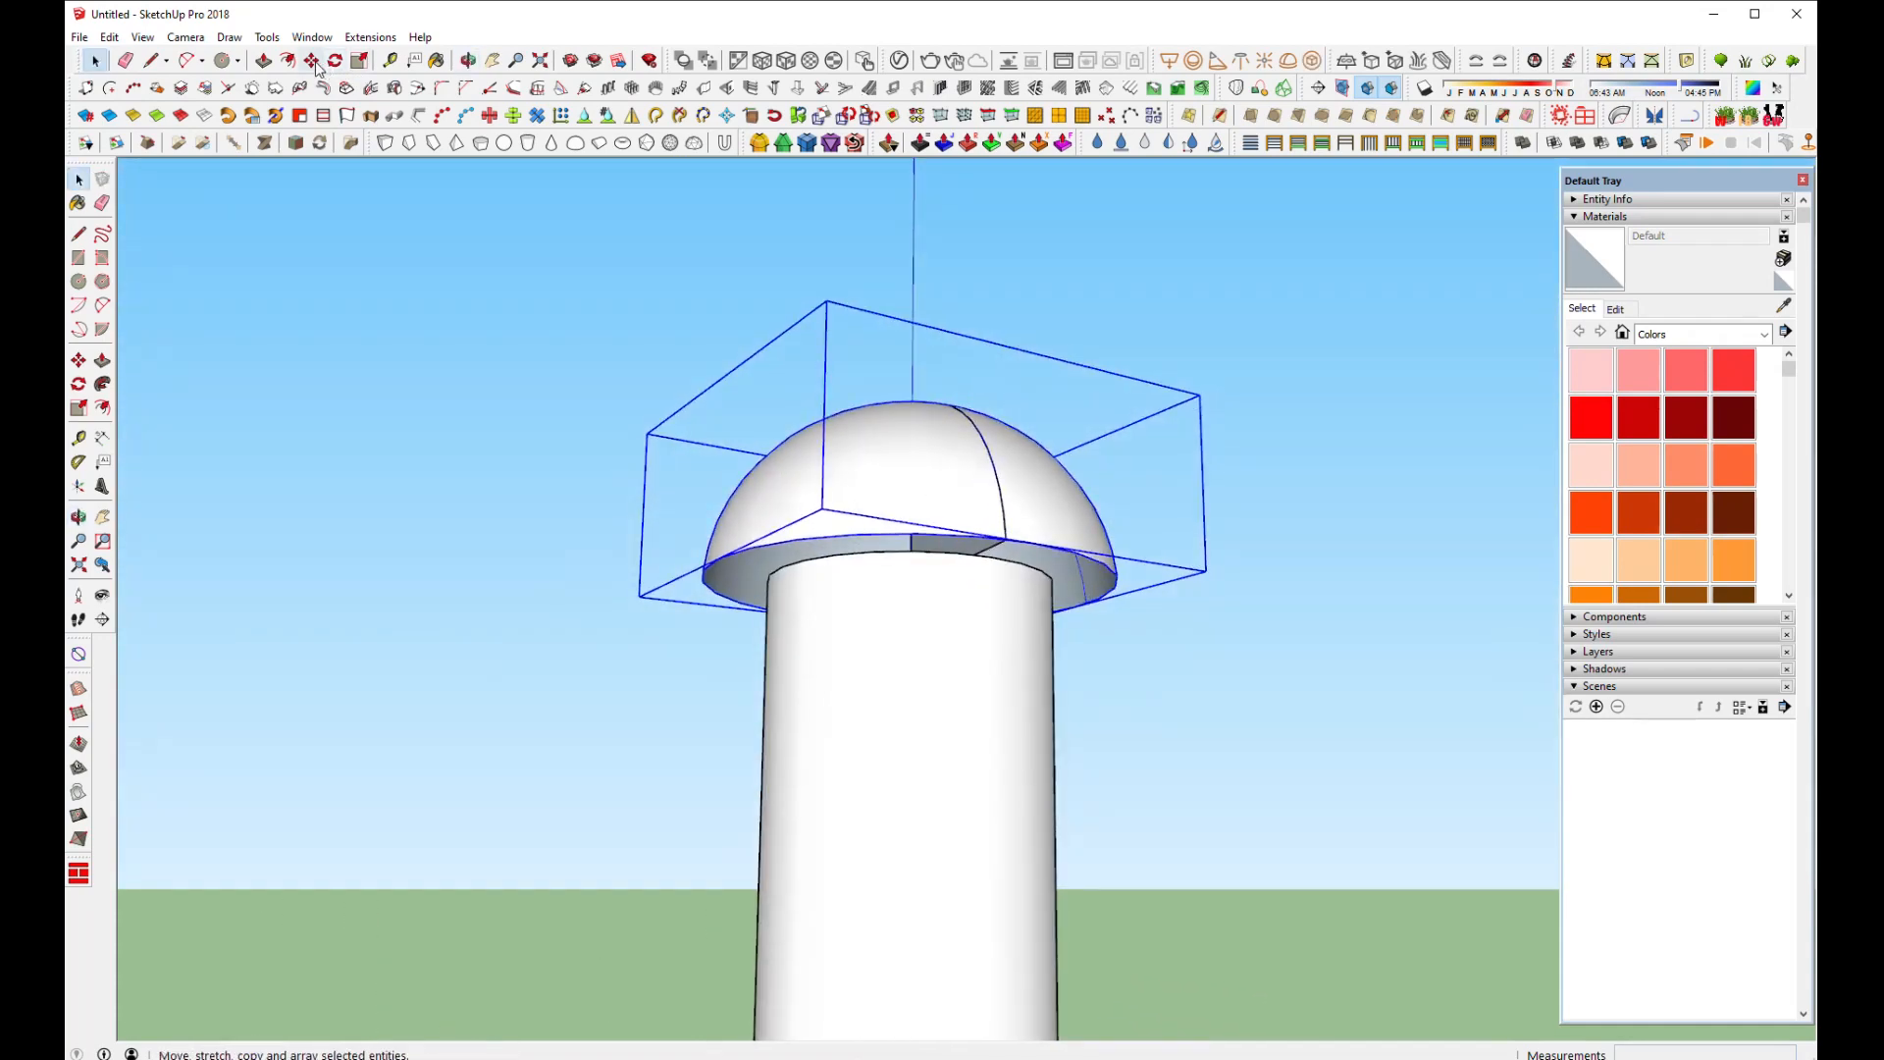
middle_click_drag(955, 644, 879, 497)
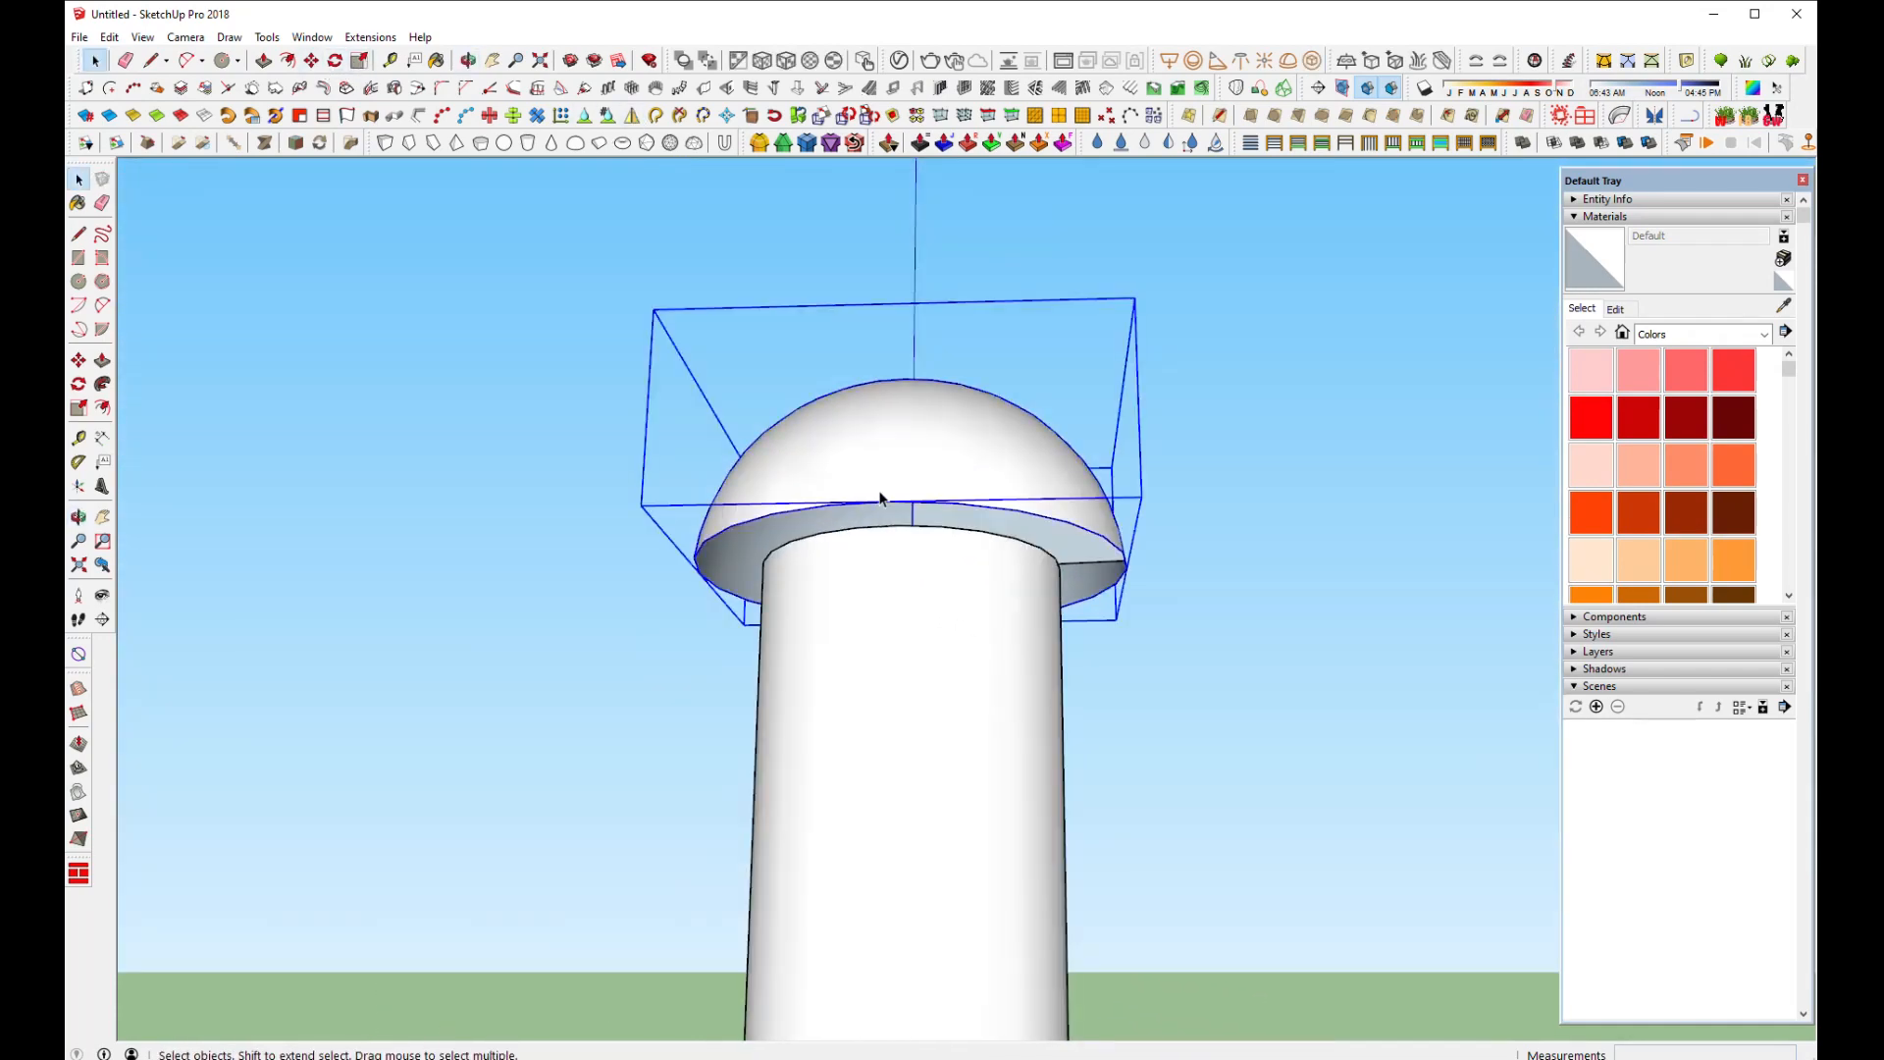
left_click(311, 60)
left_click(1216, 481)
key("ctrl")
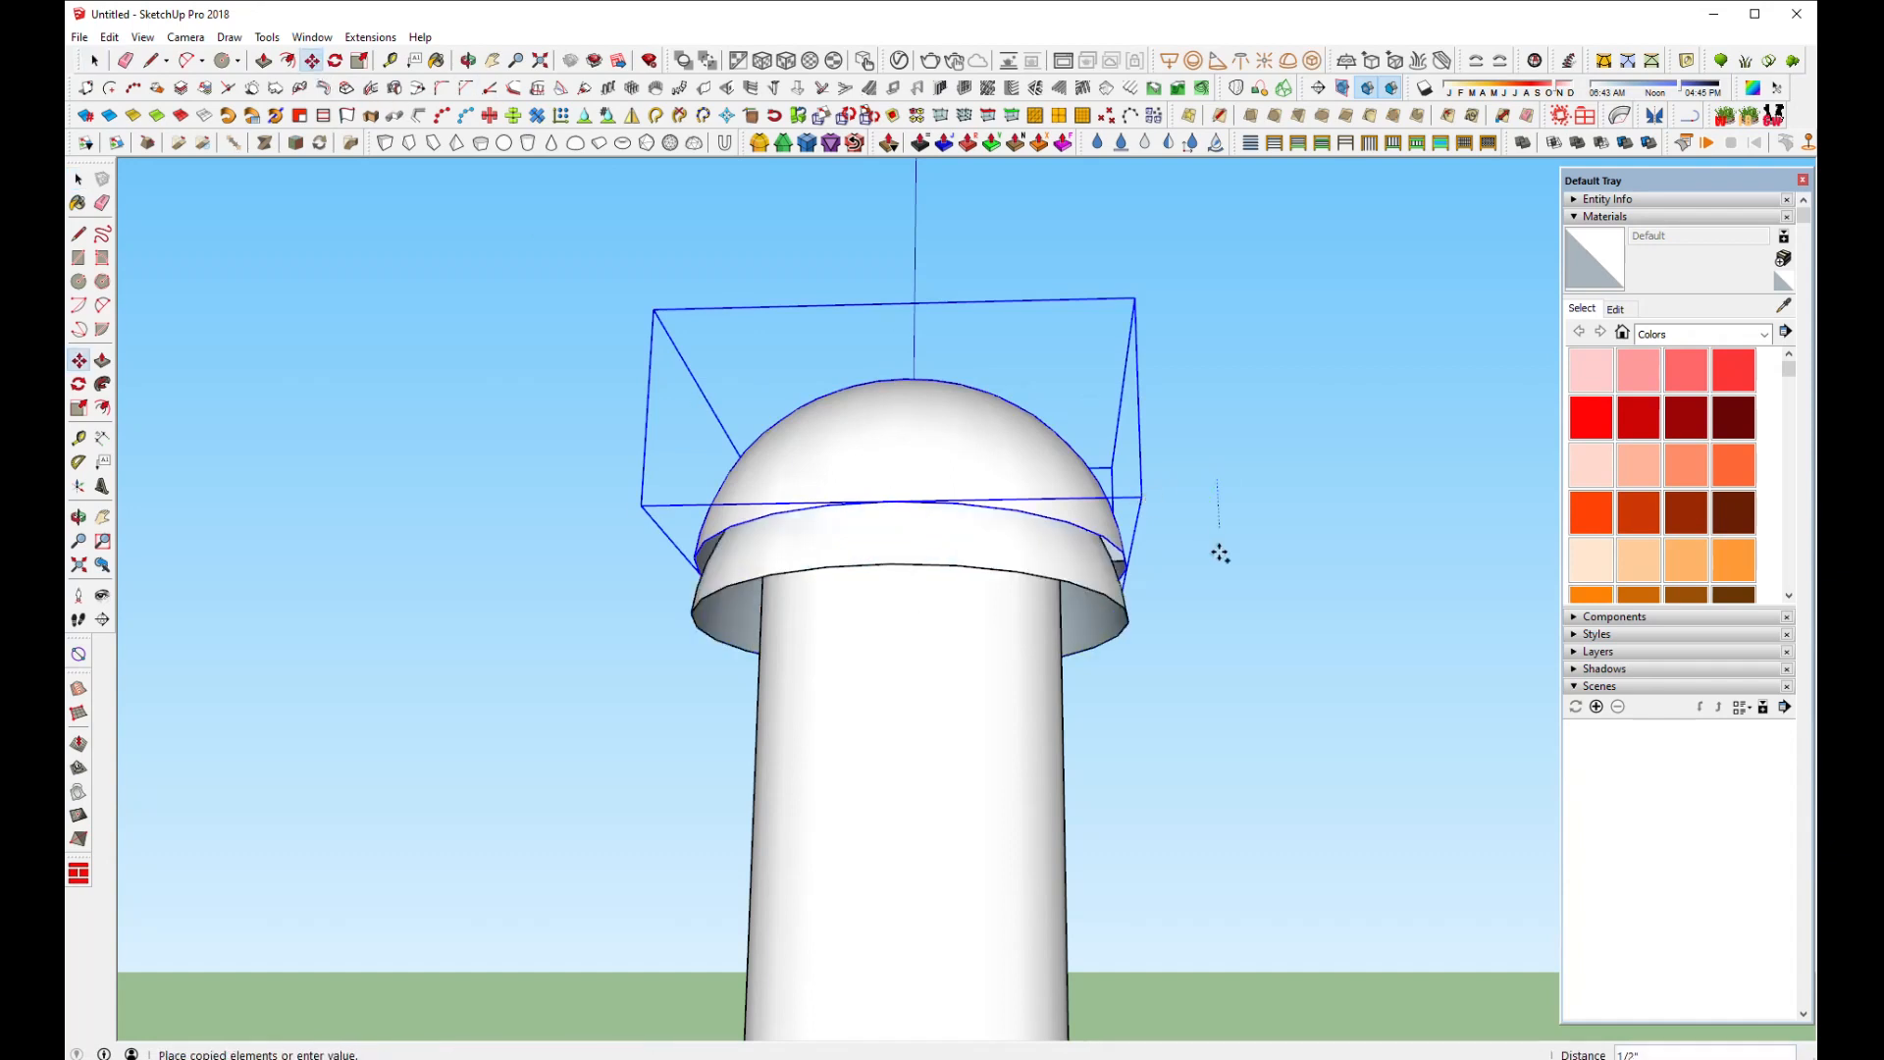
left_click(1222, 608)
Flip the copied dome vertically with a blue scale of -1.00 and move it up 15/16" to meet the upper dome
left_click(360, 60)
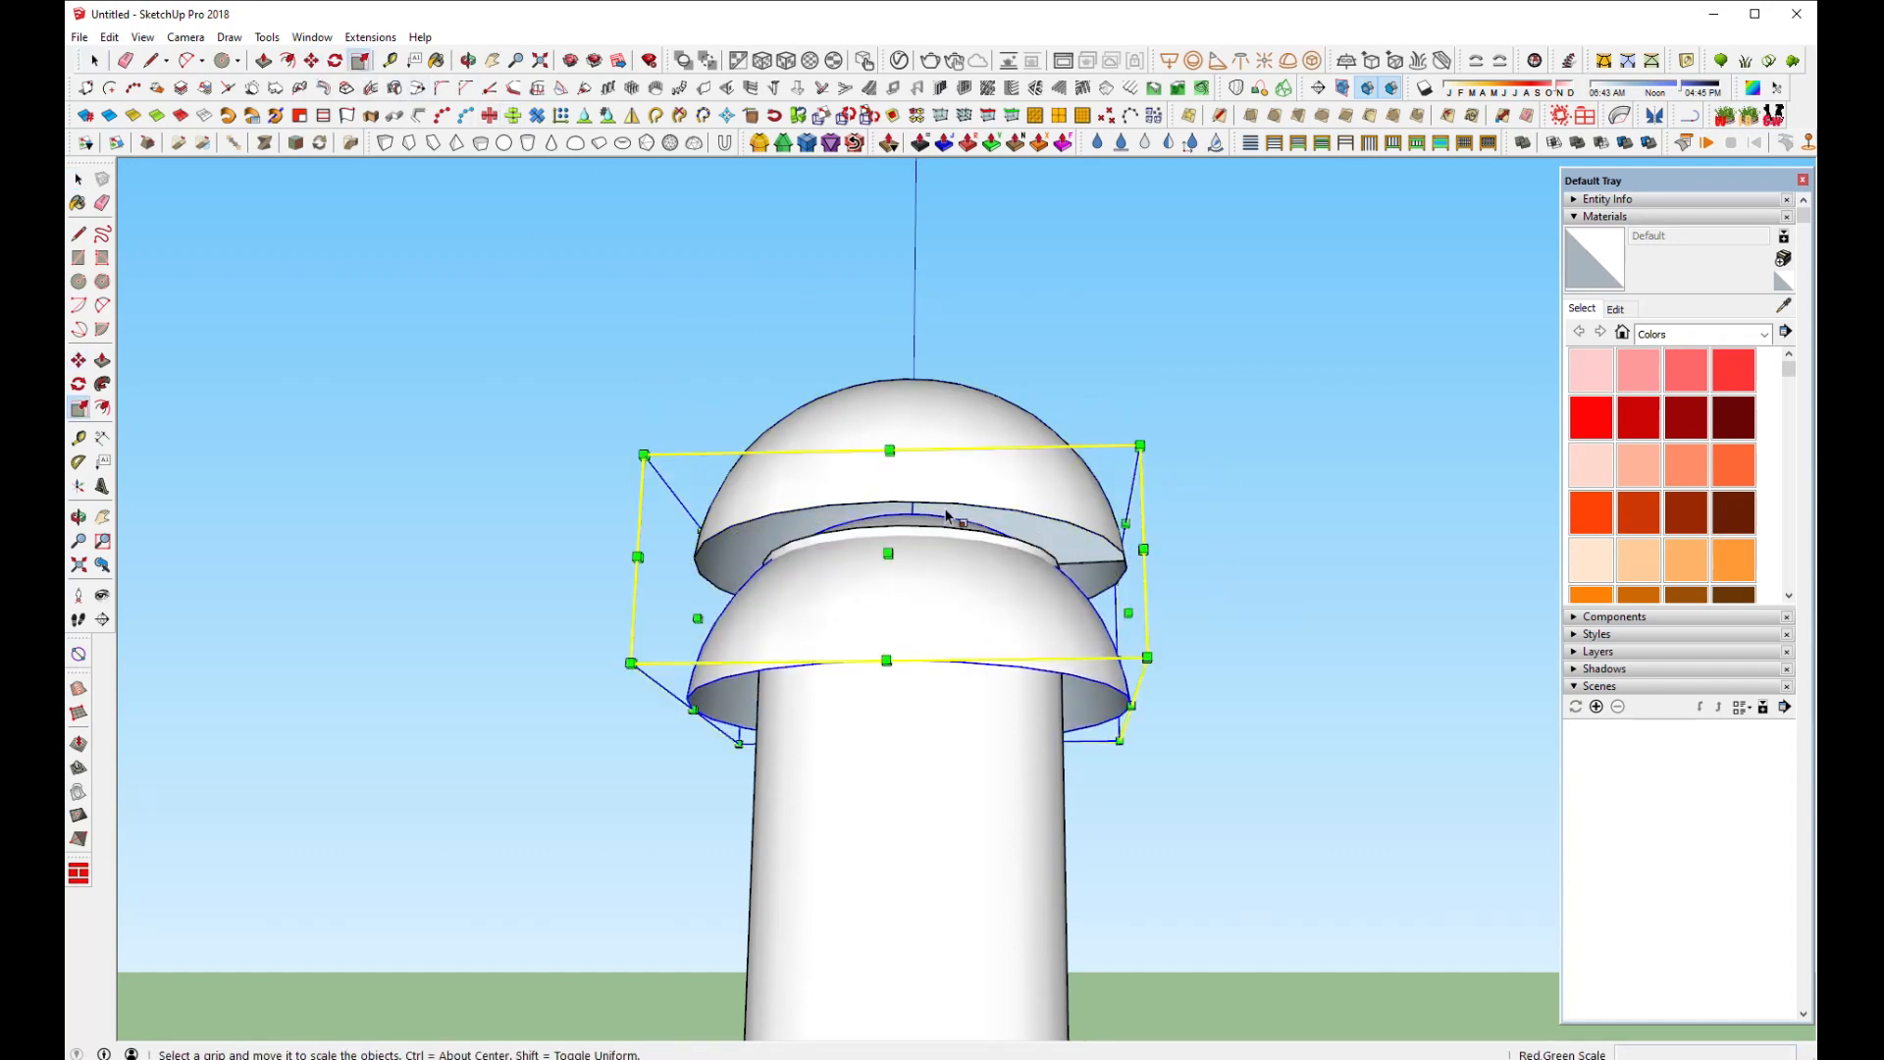
left_click_drag(914, 537, 917, 895)
key("m")
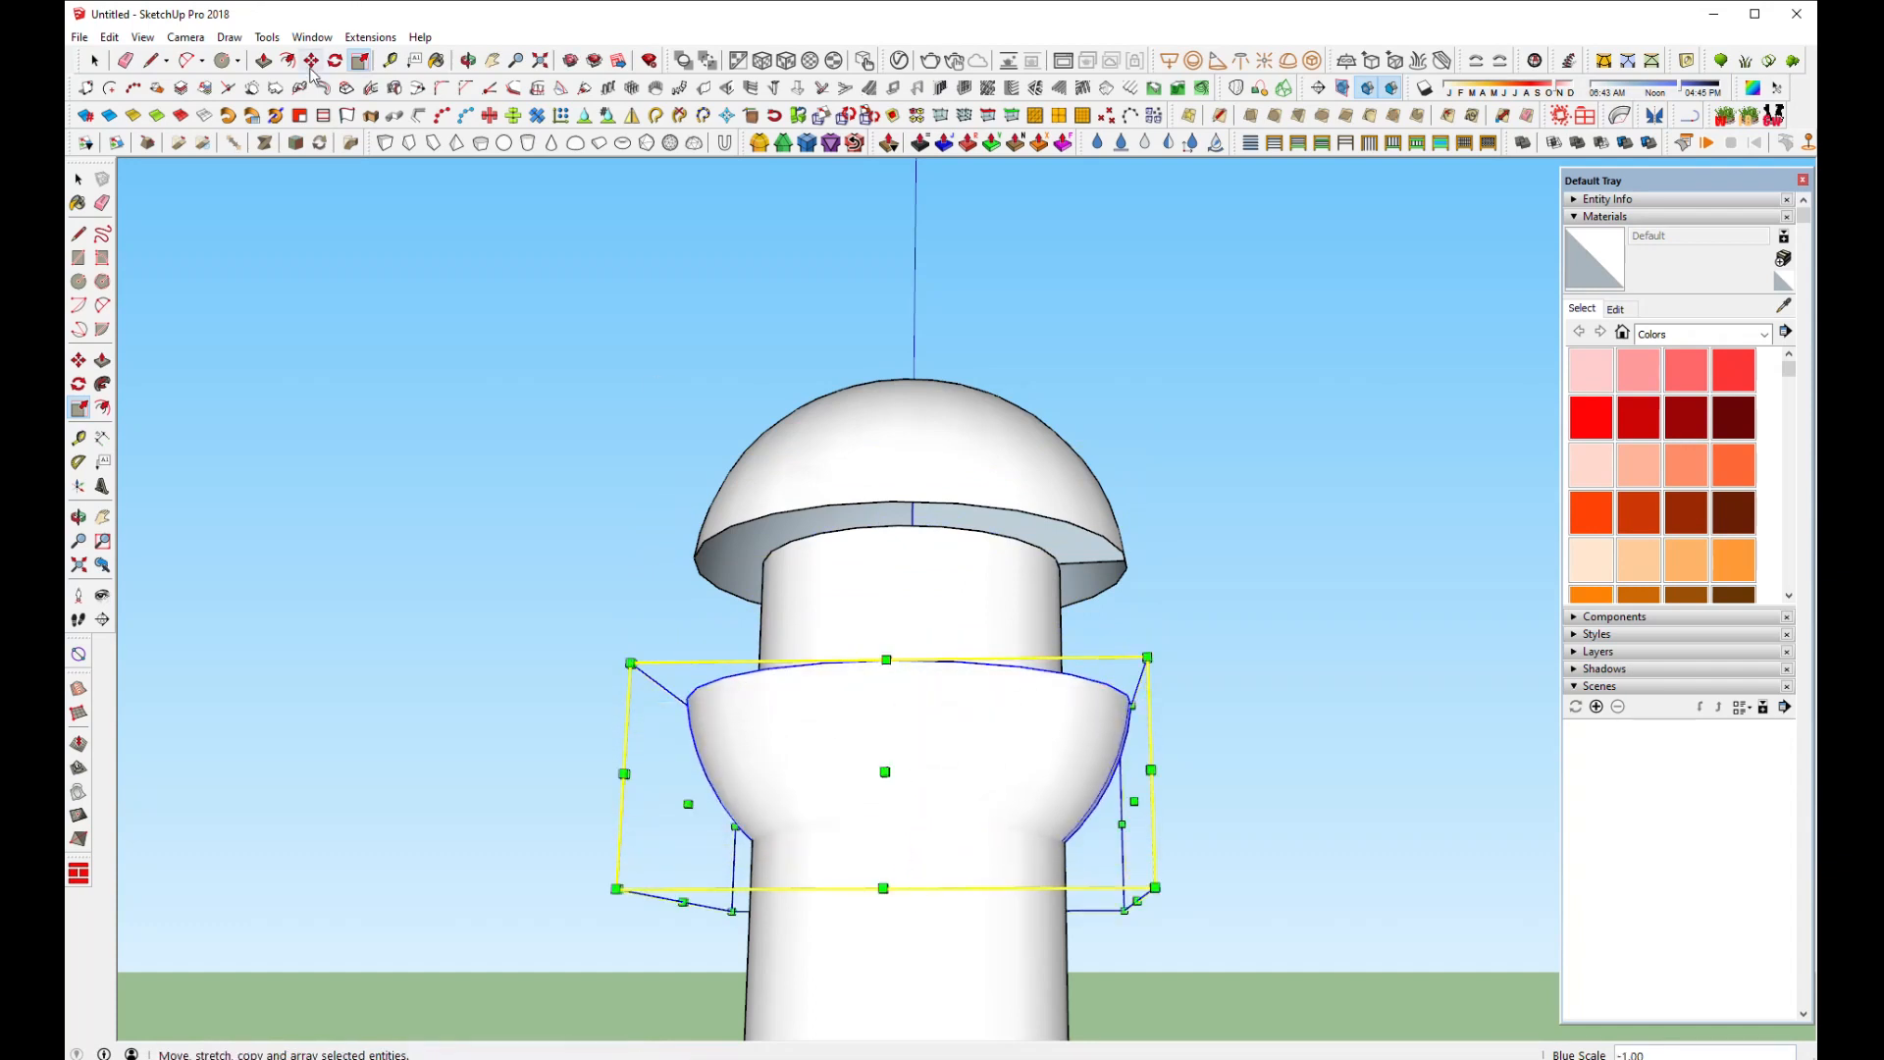
left_click(1199, 709)
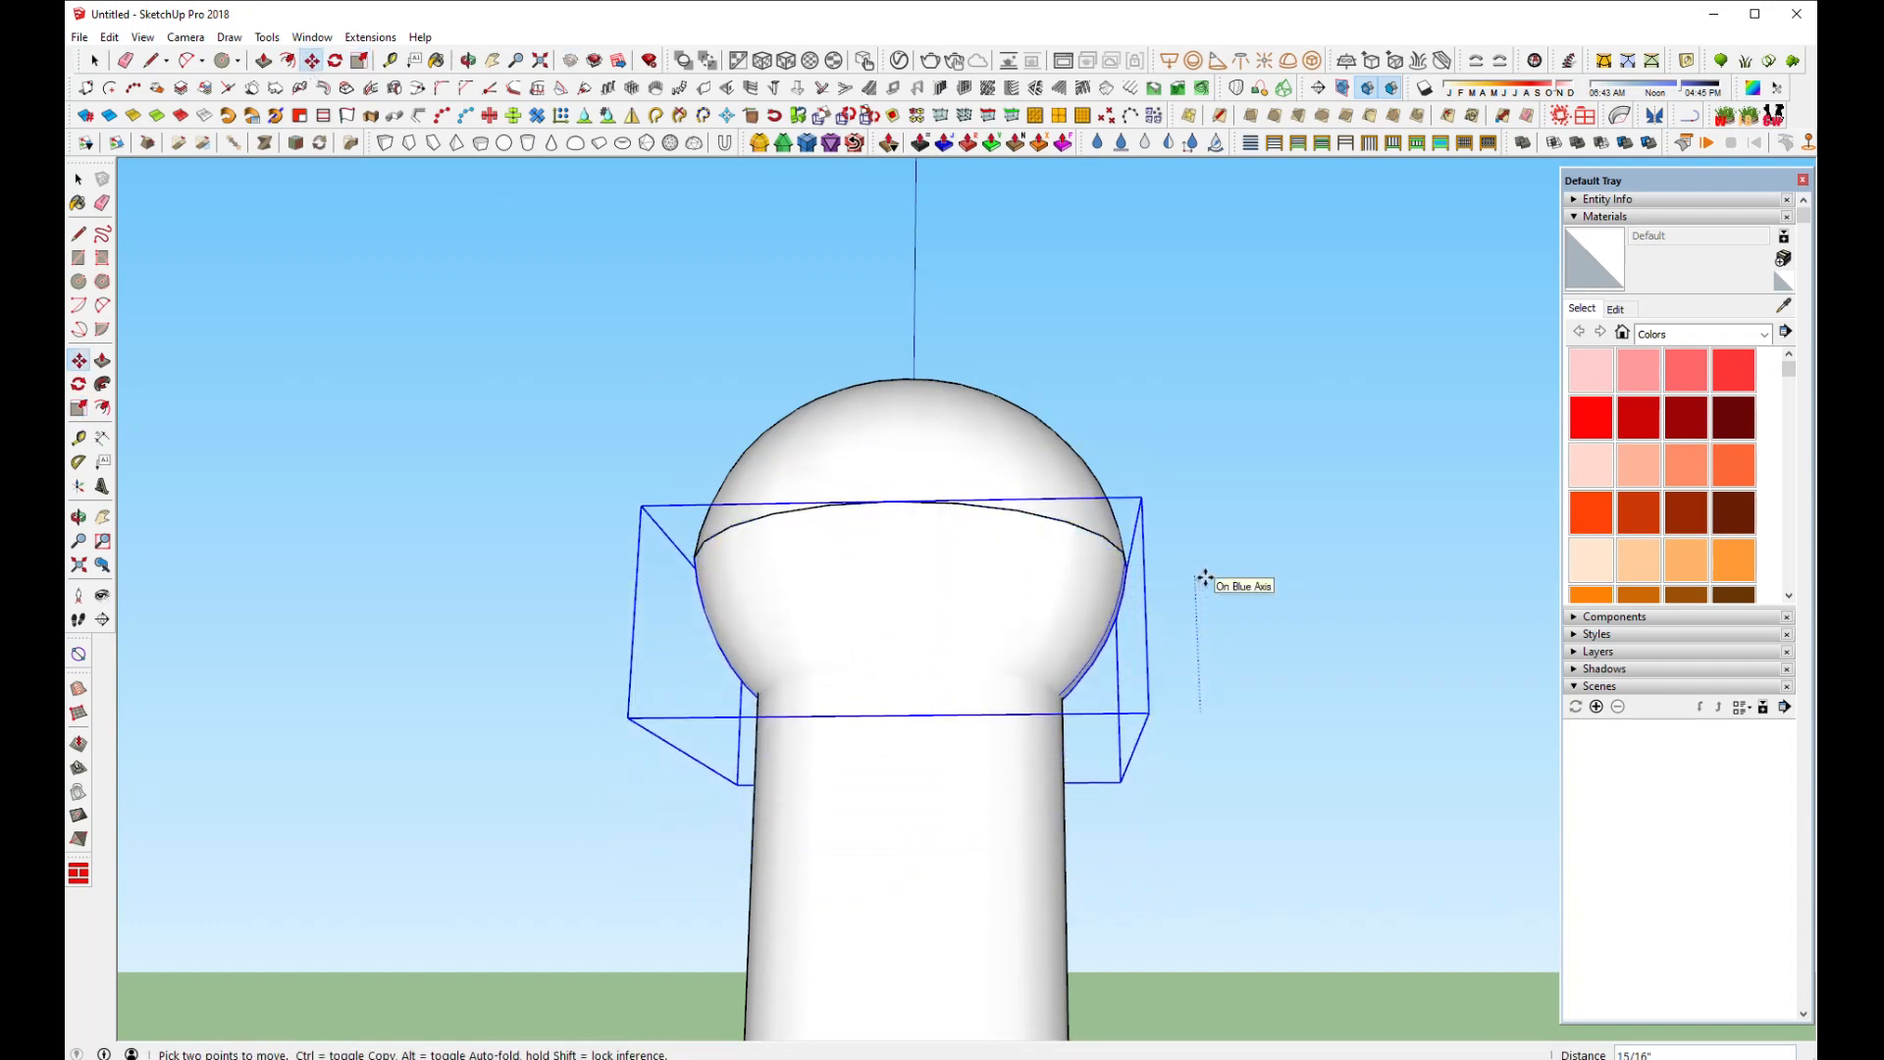
Select the upper and lower domes and group them as one ball finial
middle_click_drag(890, 485, 827, 698)
middle_click_drag(784, 508, 475, 641)
key("space")
left_click(856, 460, "shift")
right_click(857, 460)
left_click(893, 334)
left_click(549, 438)
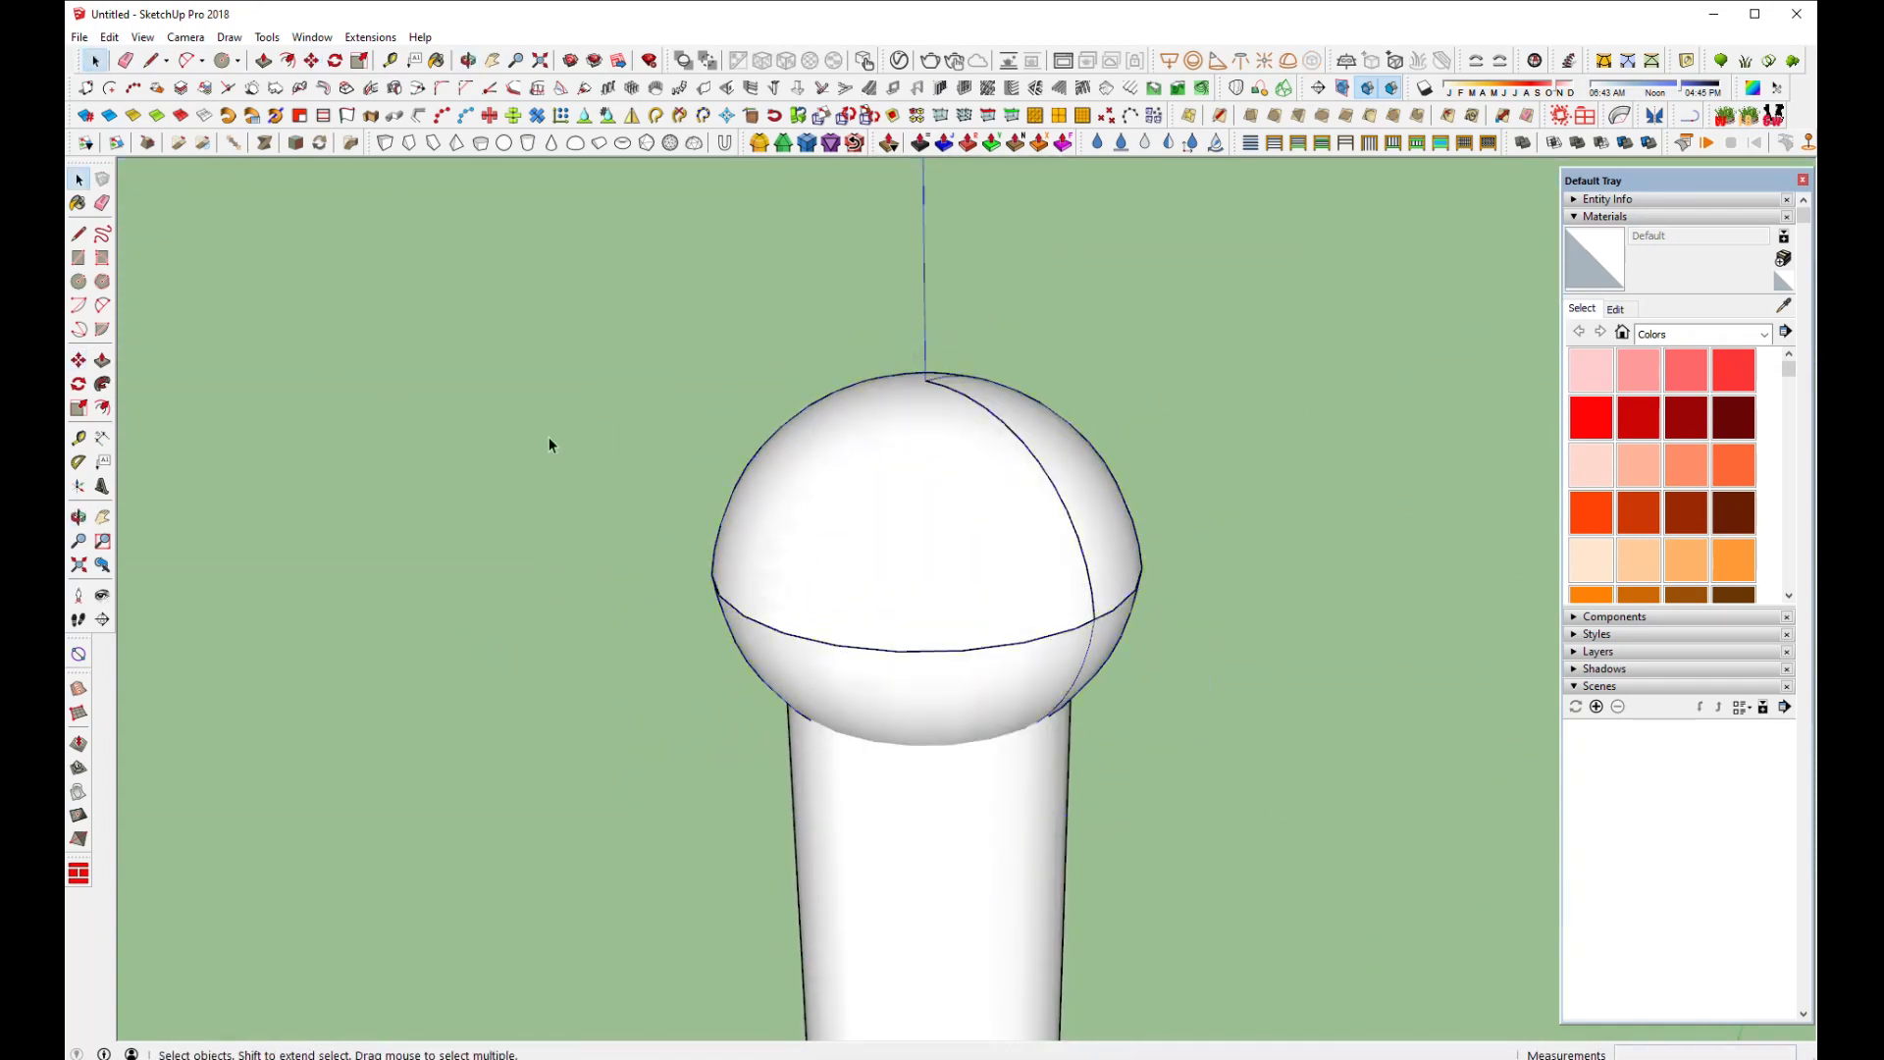
Select the whole pole together with its ball finial, group them, and clear the selection
scroll(549, 438, "down", 6)
scroll(738, 392, "down", 1)
middle_click_drag(778, 561, 940, 476)
scroll(940, 479, "down", 5)
scroll(871, 487, "down", 2)
left_click_drag(748, 594, 748, 594)
scroll(828, 502, "down", 5)
left_click_drag(785, 429, 965, 916)
scroll(854, 498, "up", 5)
scroll(808, 487, "up", 2)
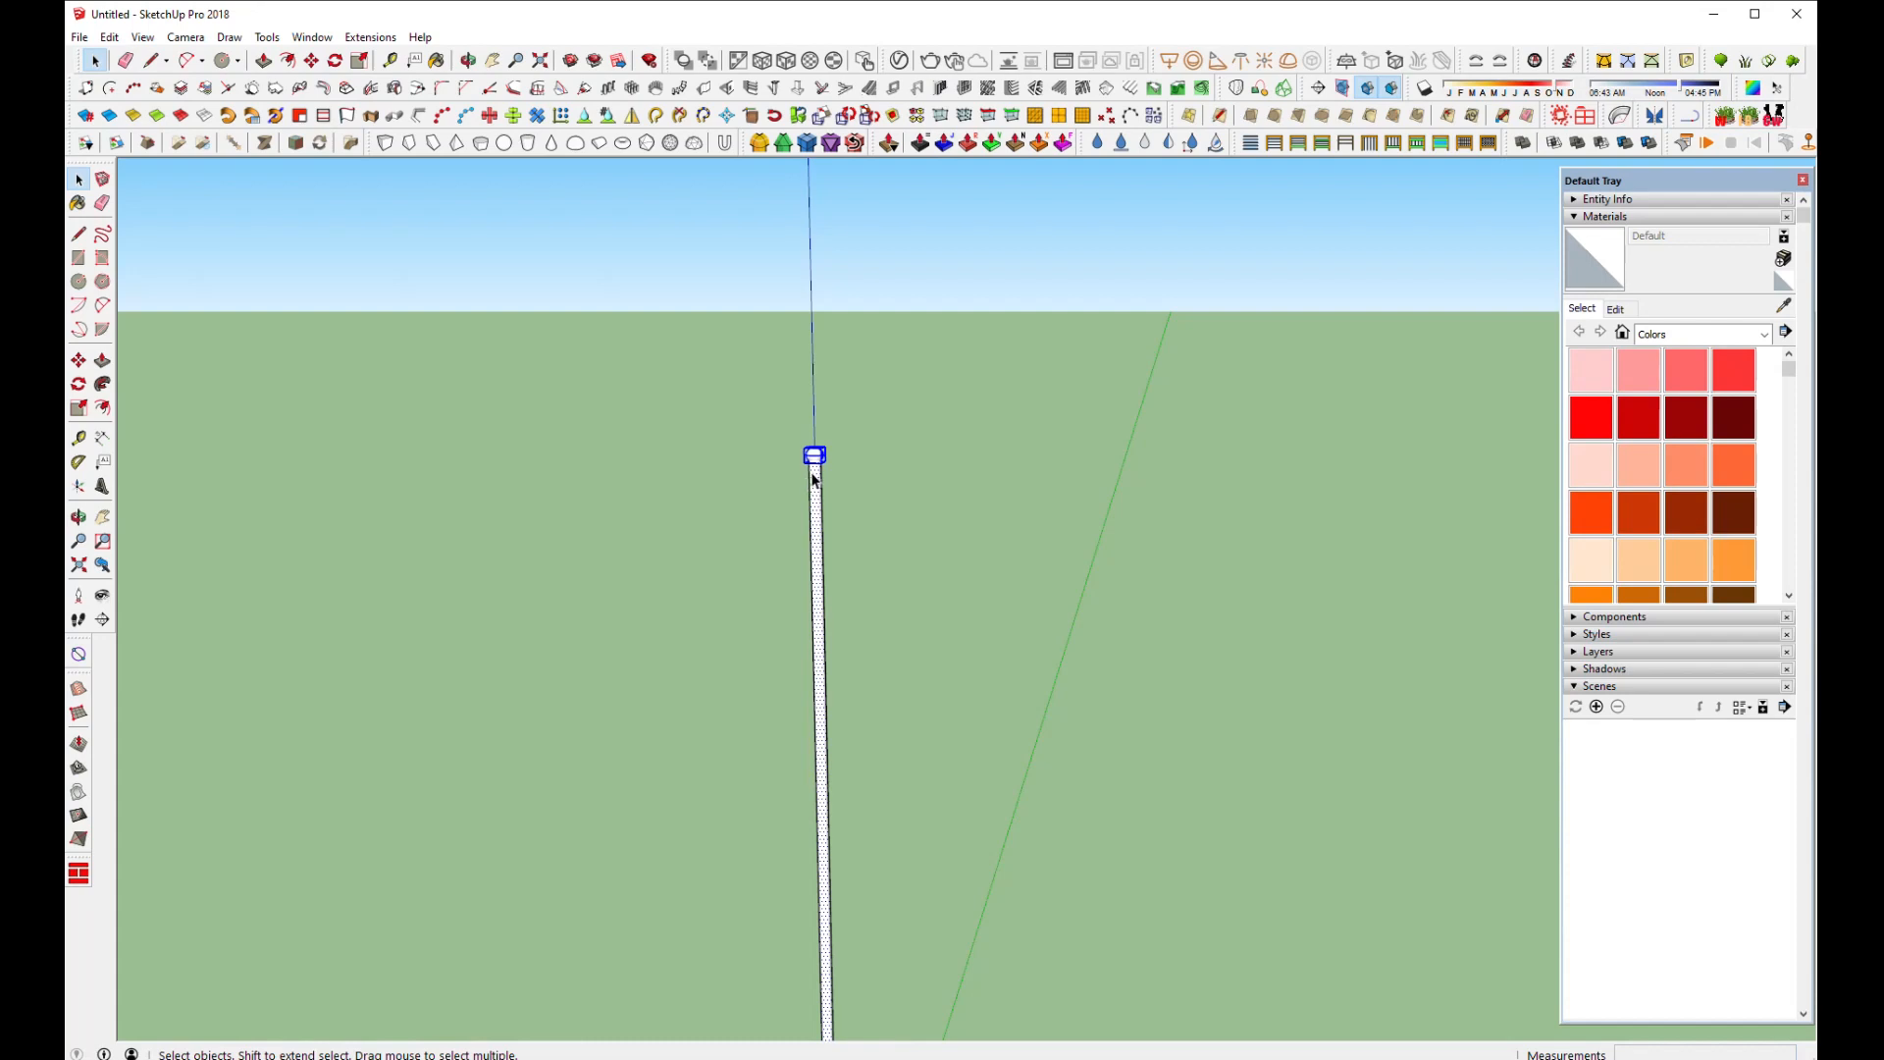
right_click(813, 479)
left_click(863, 199)
middle_click_drag(879, 512, 815, 530)
scroll(812, 530, "down", 5)
left_click(734, 423)
Draw a flat rectangle for the flag on the ground along the red axis, beside the pole's base
middle_click_drag(738, 440, 823, 763)
scroll(822, 762, "up", 3)
scroll(769, 622, "up", 5)
scroll(770, 630, "up", 1)
left_click(241, 63)
left_click(252, 80)
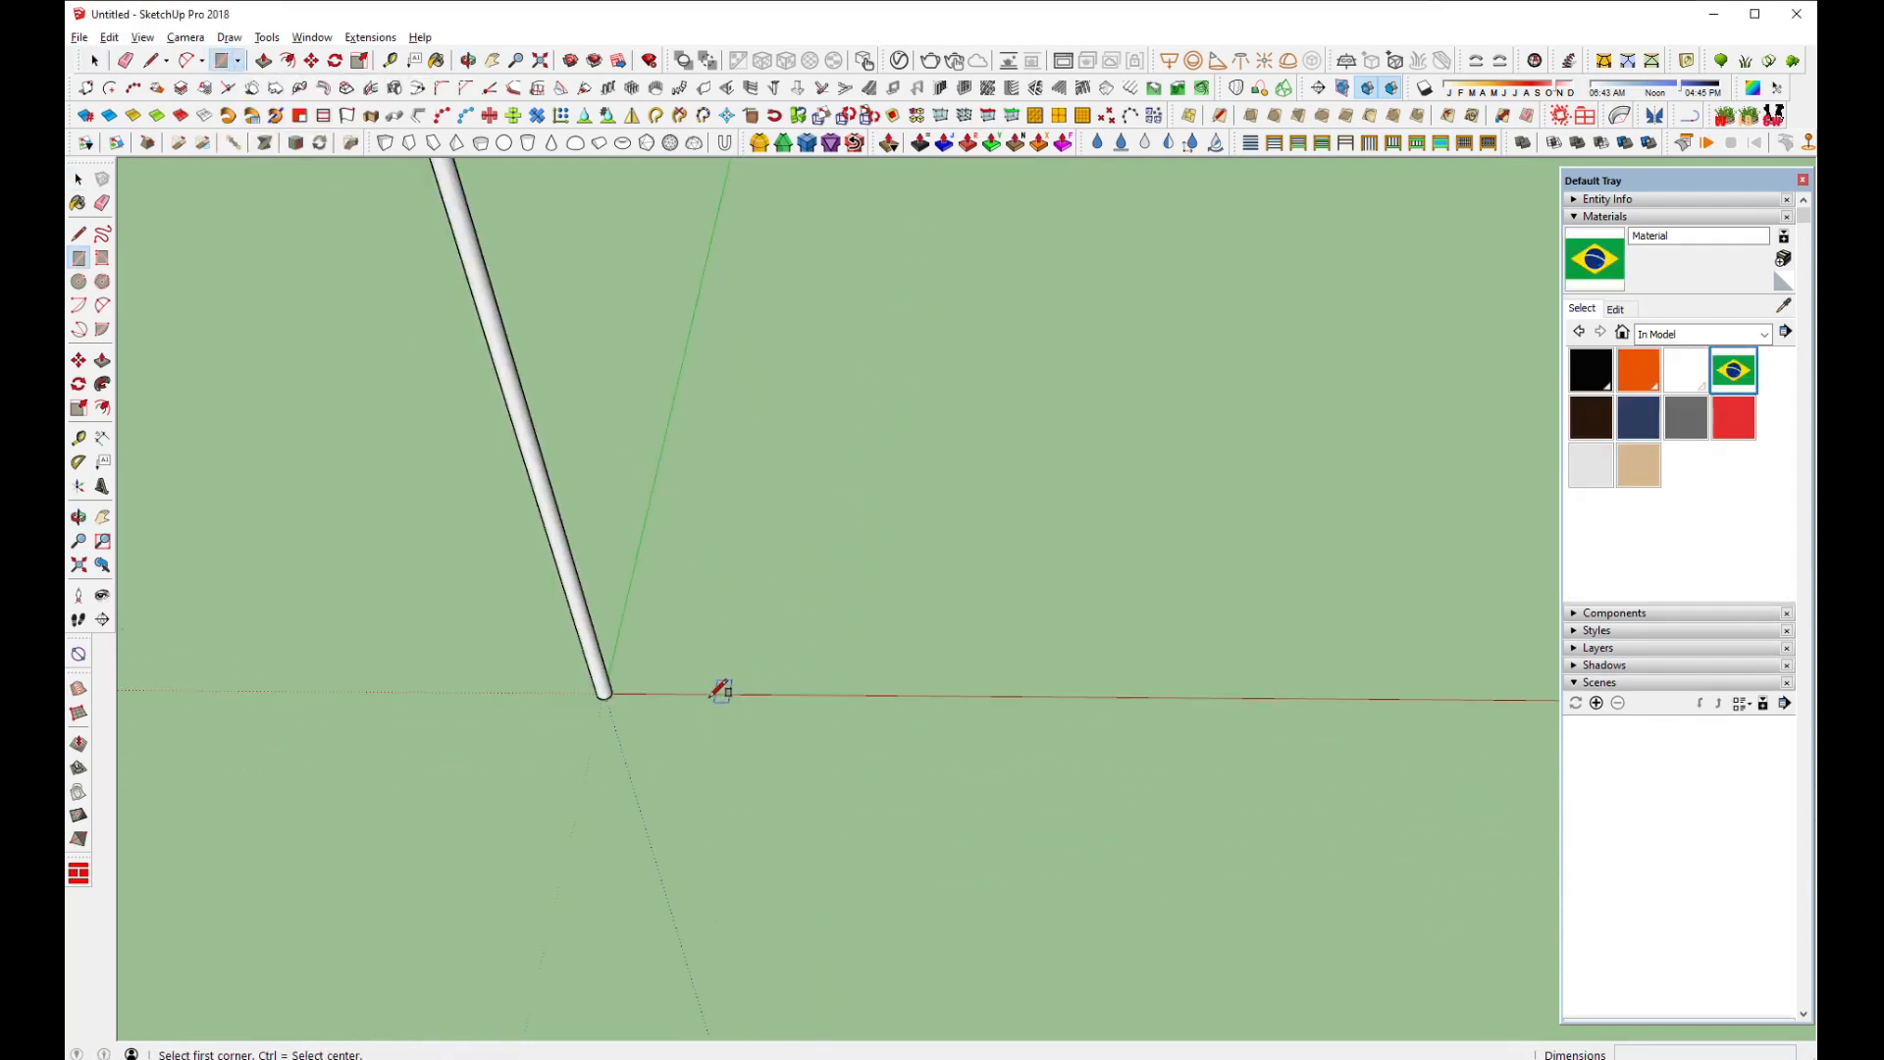
left_click(721, 692)
scroll(981, 791, "down", 3)
scroll(1013, 729, "down", 2)
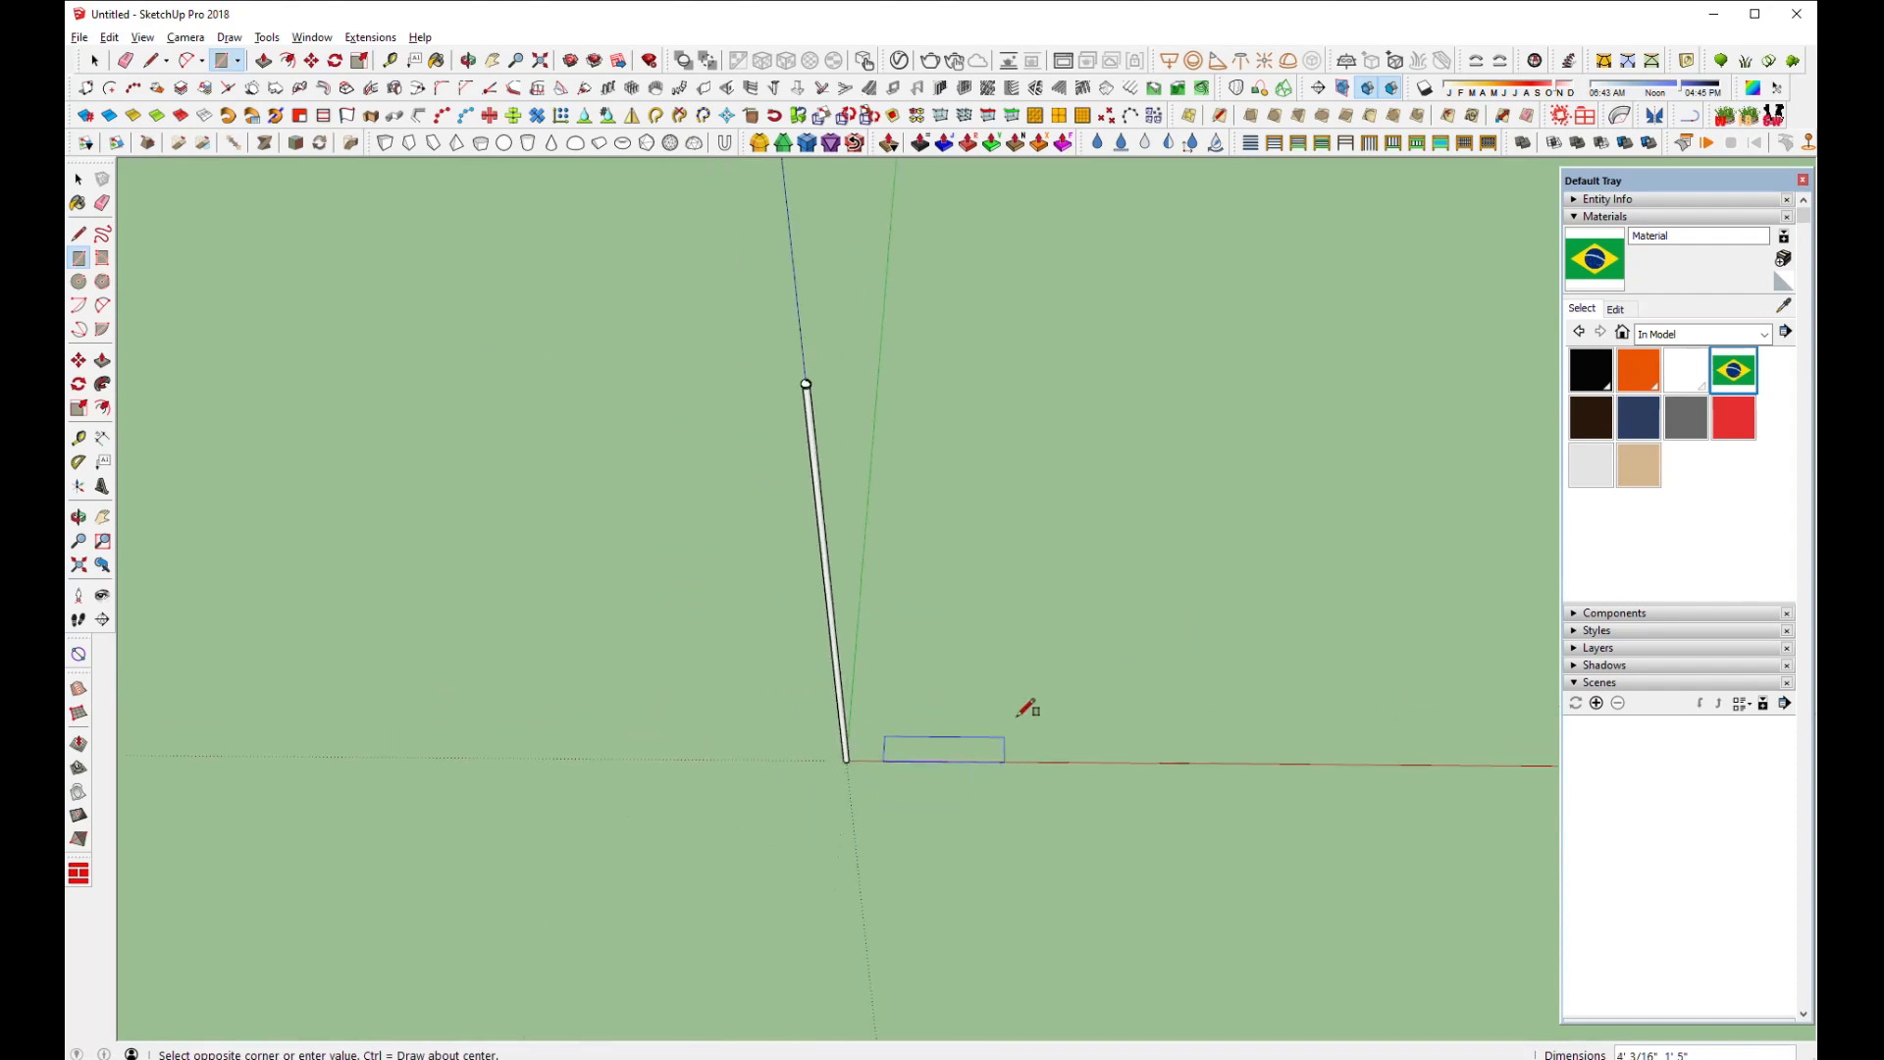
left_click(1038, 702)
scroll(934, 749, "up", 5)
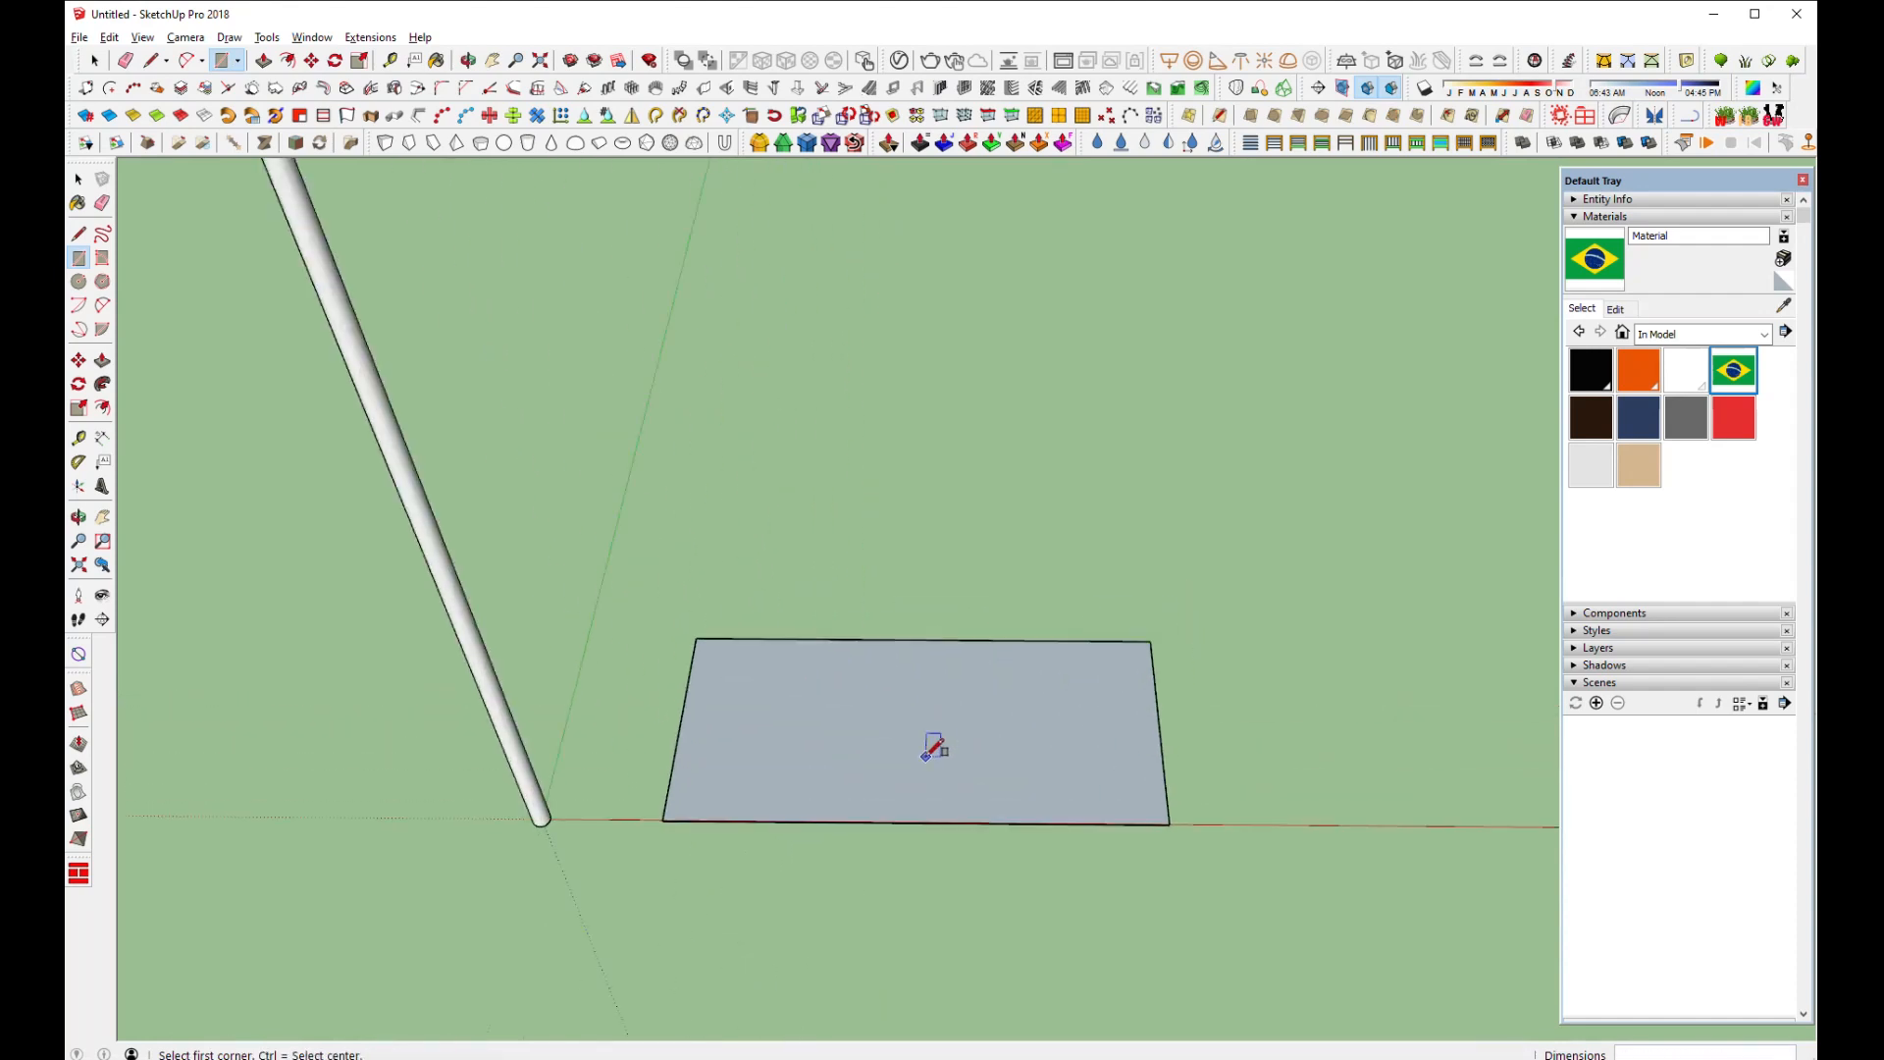
Paint the rectangle with the Brazilian flag material from the model
left_click(1001, 723)
key("b")
left_click(829, 684)
scroll(829, 684, "down", 2)
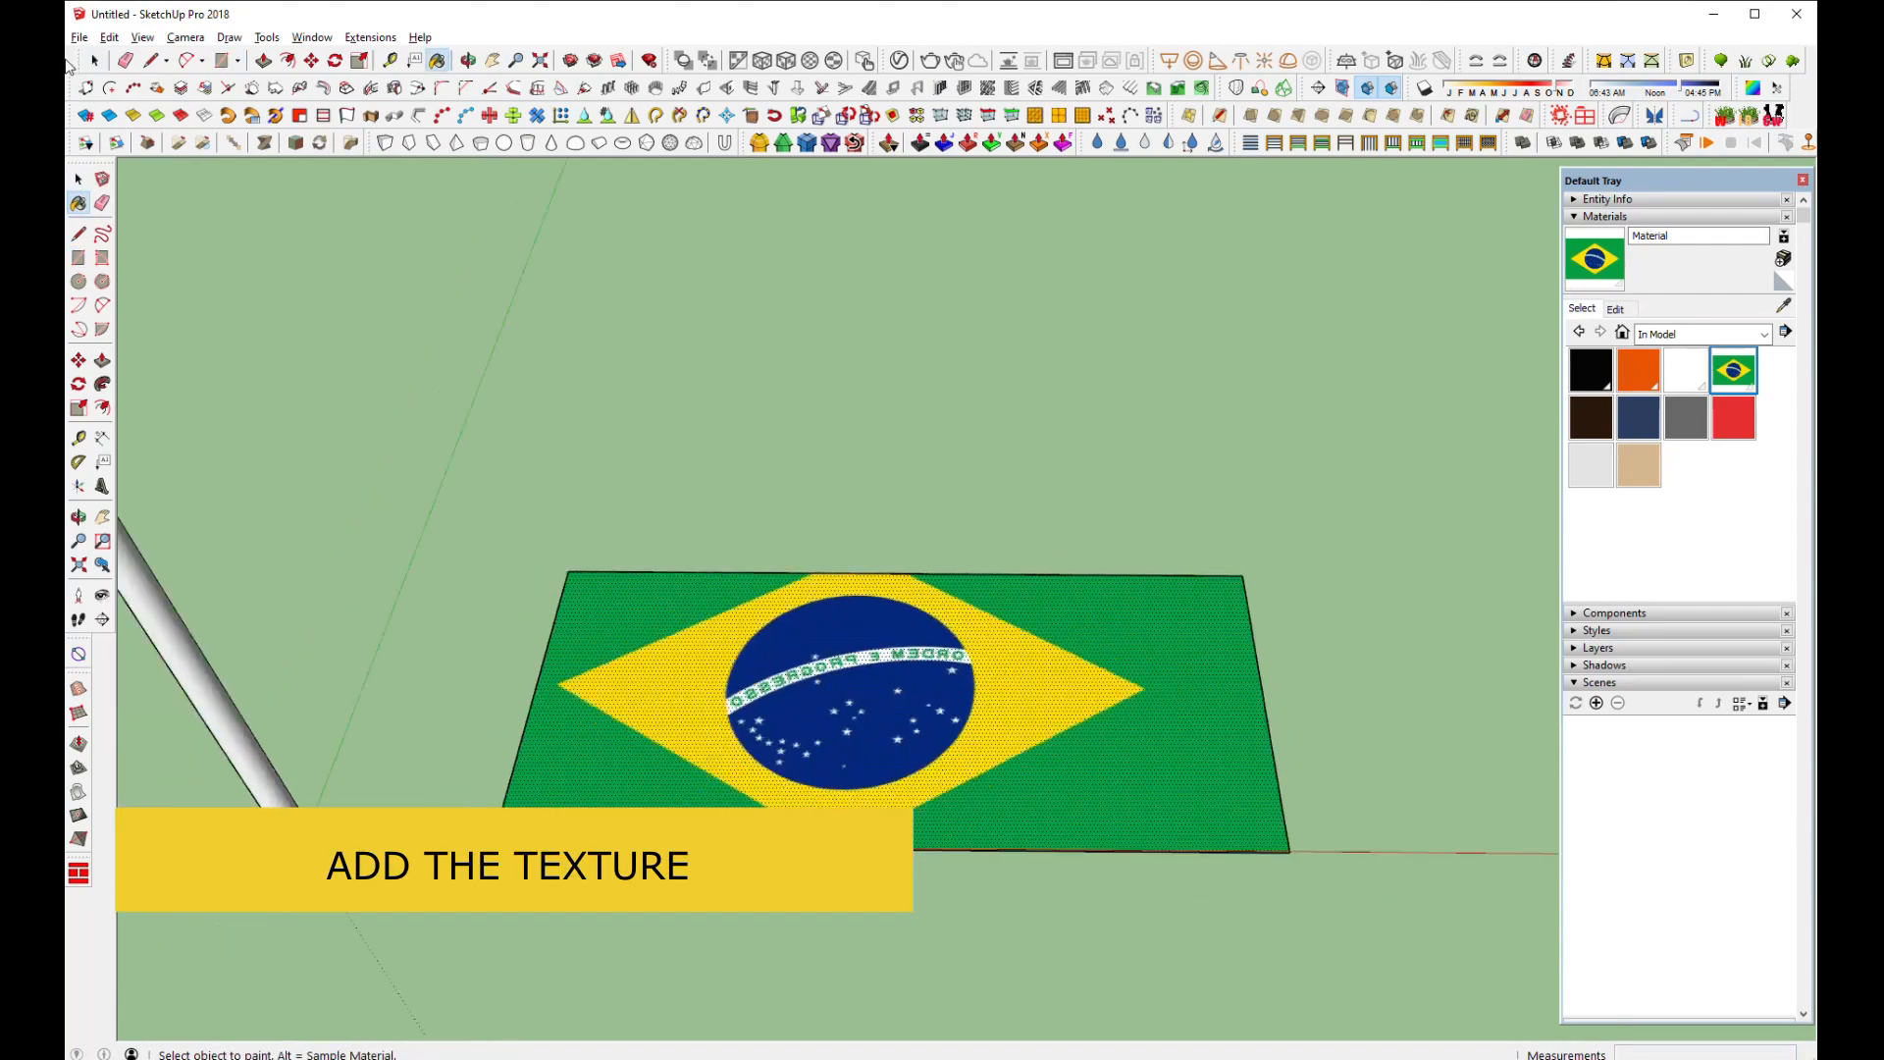
Adjust the texture position and scale so a single Brazilian flag fills the rectangle
left_click(91, 62)
right_click(840, 634)
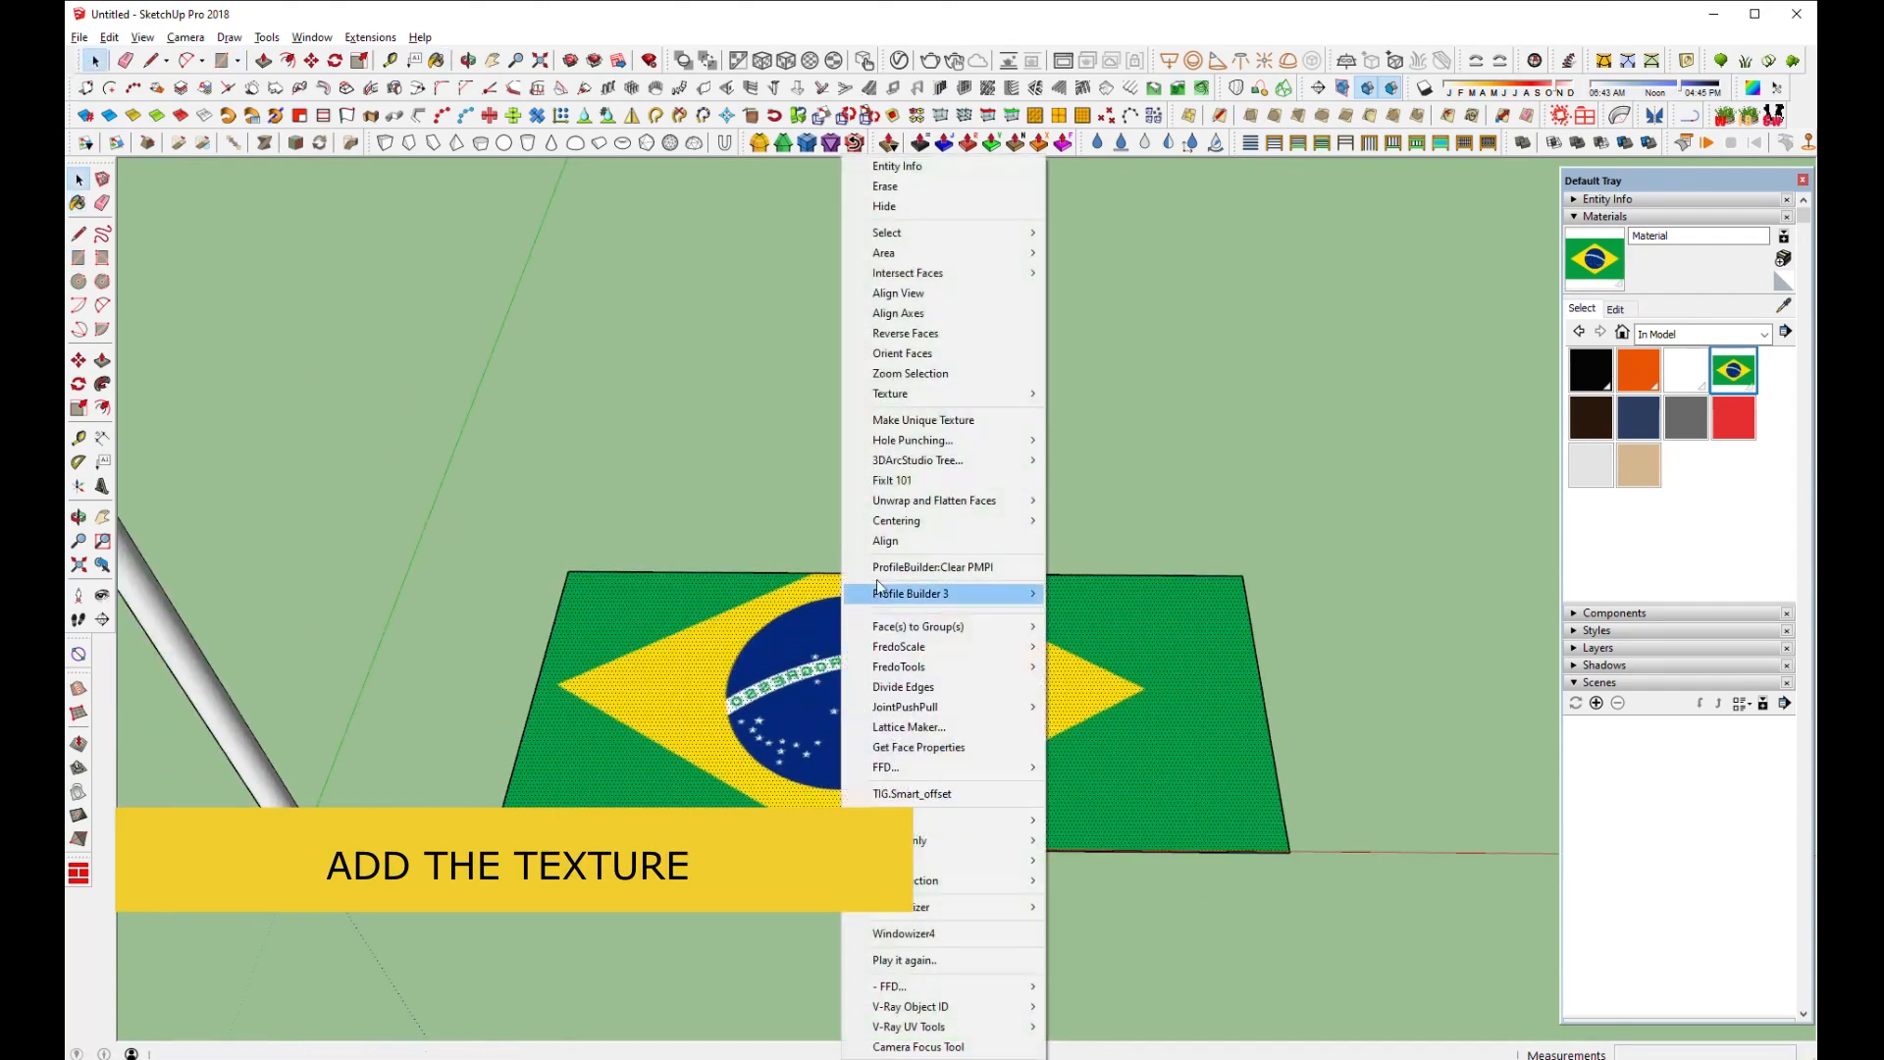
mouse_move(929, 402)
left_click(1089, 393)
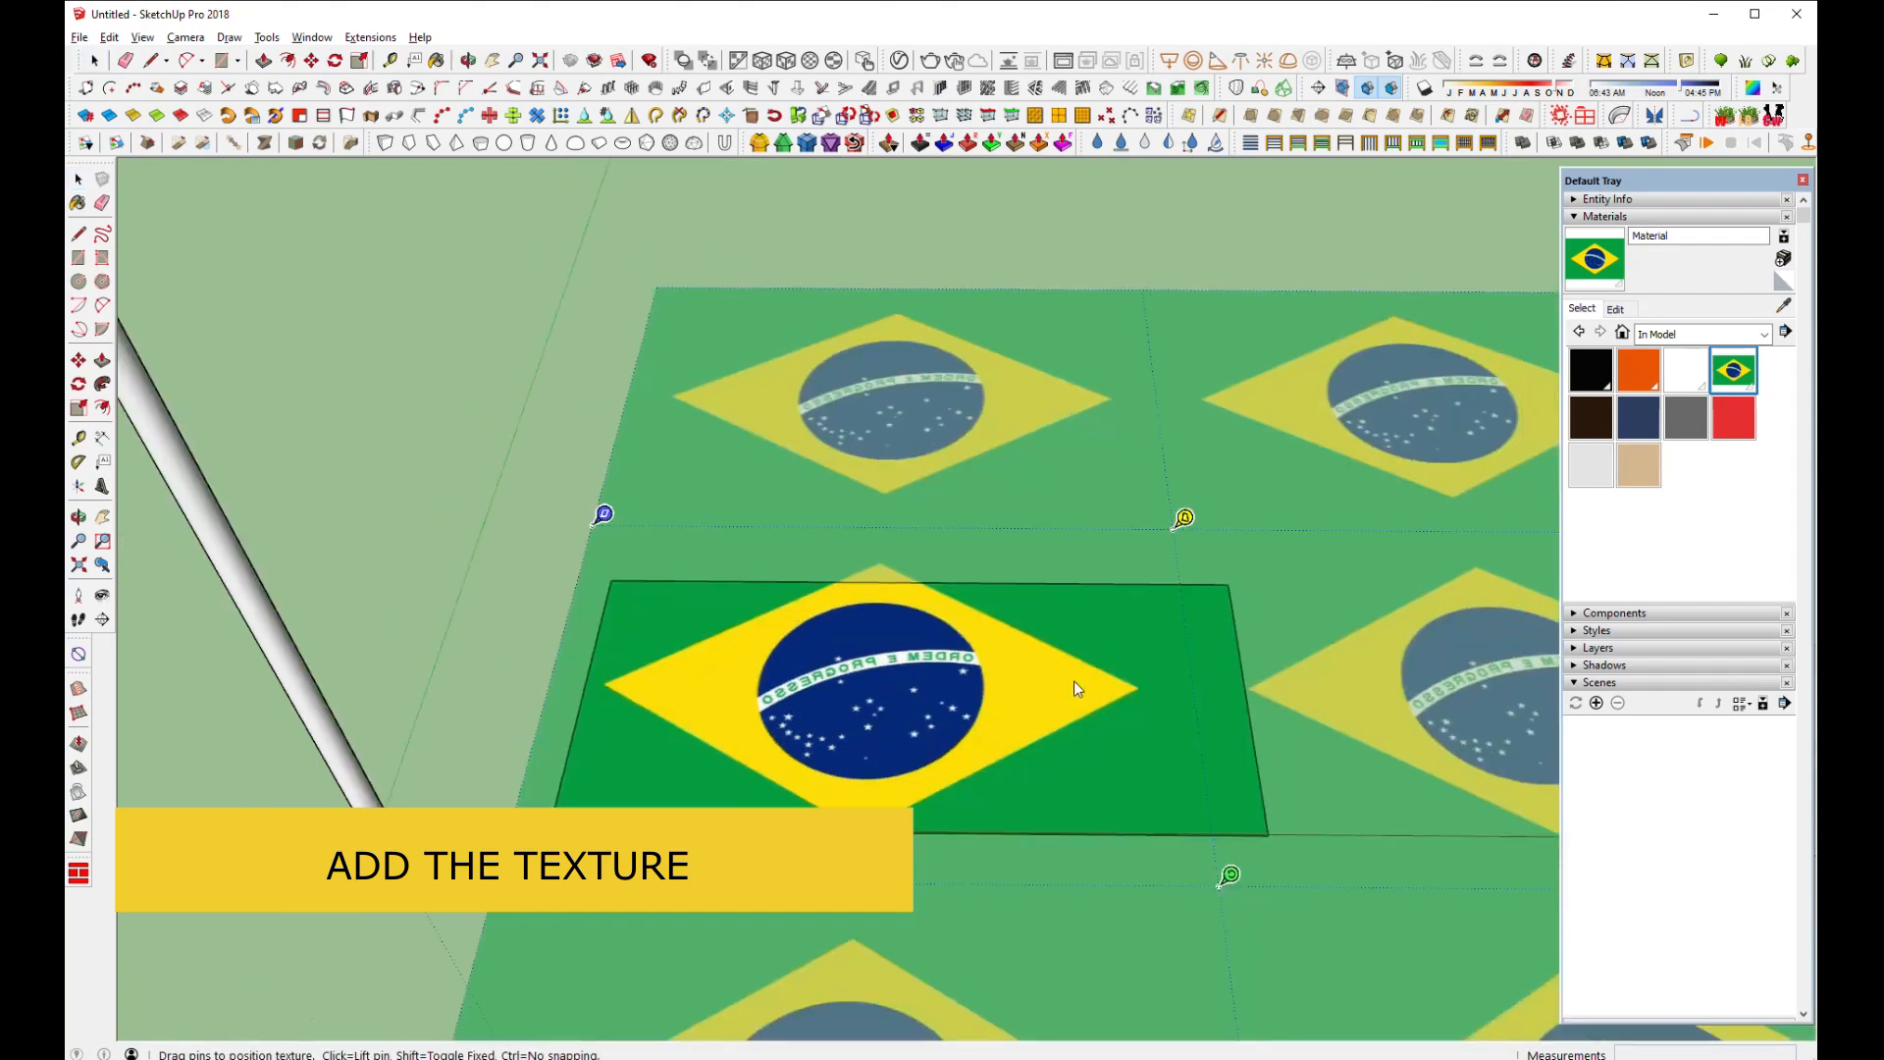
left_click_drag(1216, 853, 1144, 854)
left_click_drag(910, 701, 987, 694)
right_click(995, 681)
left_click(1070, 693)
mouse_move(1009, 692)
middle_mouse_down()
mouse_move(1011, 604)
mouse_move(975, 614)
mouse_move(1001, 180)
middle_mouse_up()
key("b")
middle_click_drag(1009, 586, 236, 204)
Subdivide the flag face into a grid using SplitUp with 50 divisions
left_click(90, 61)
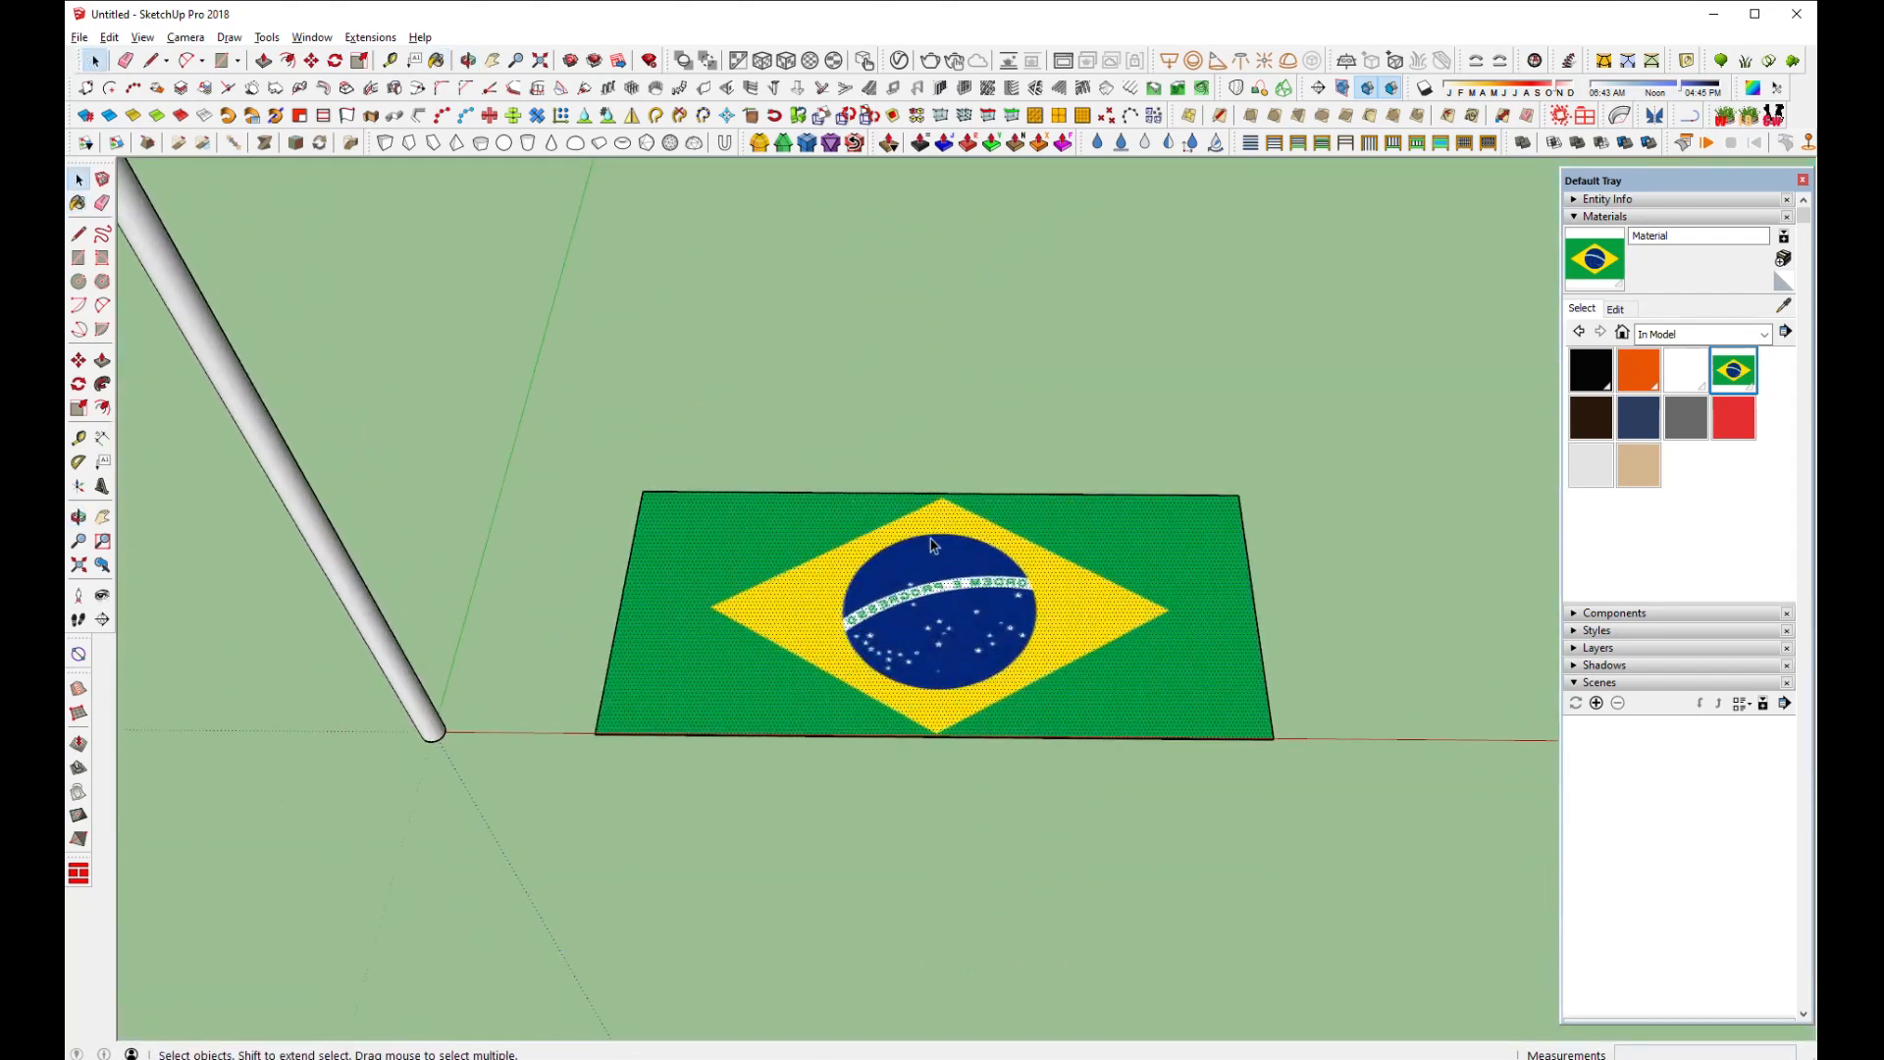
scroll(970, 635, "up", 2)
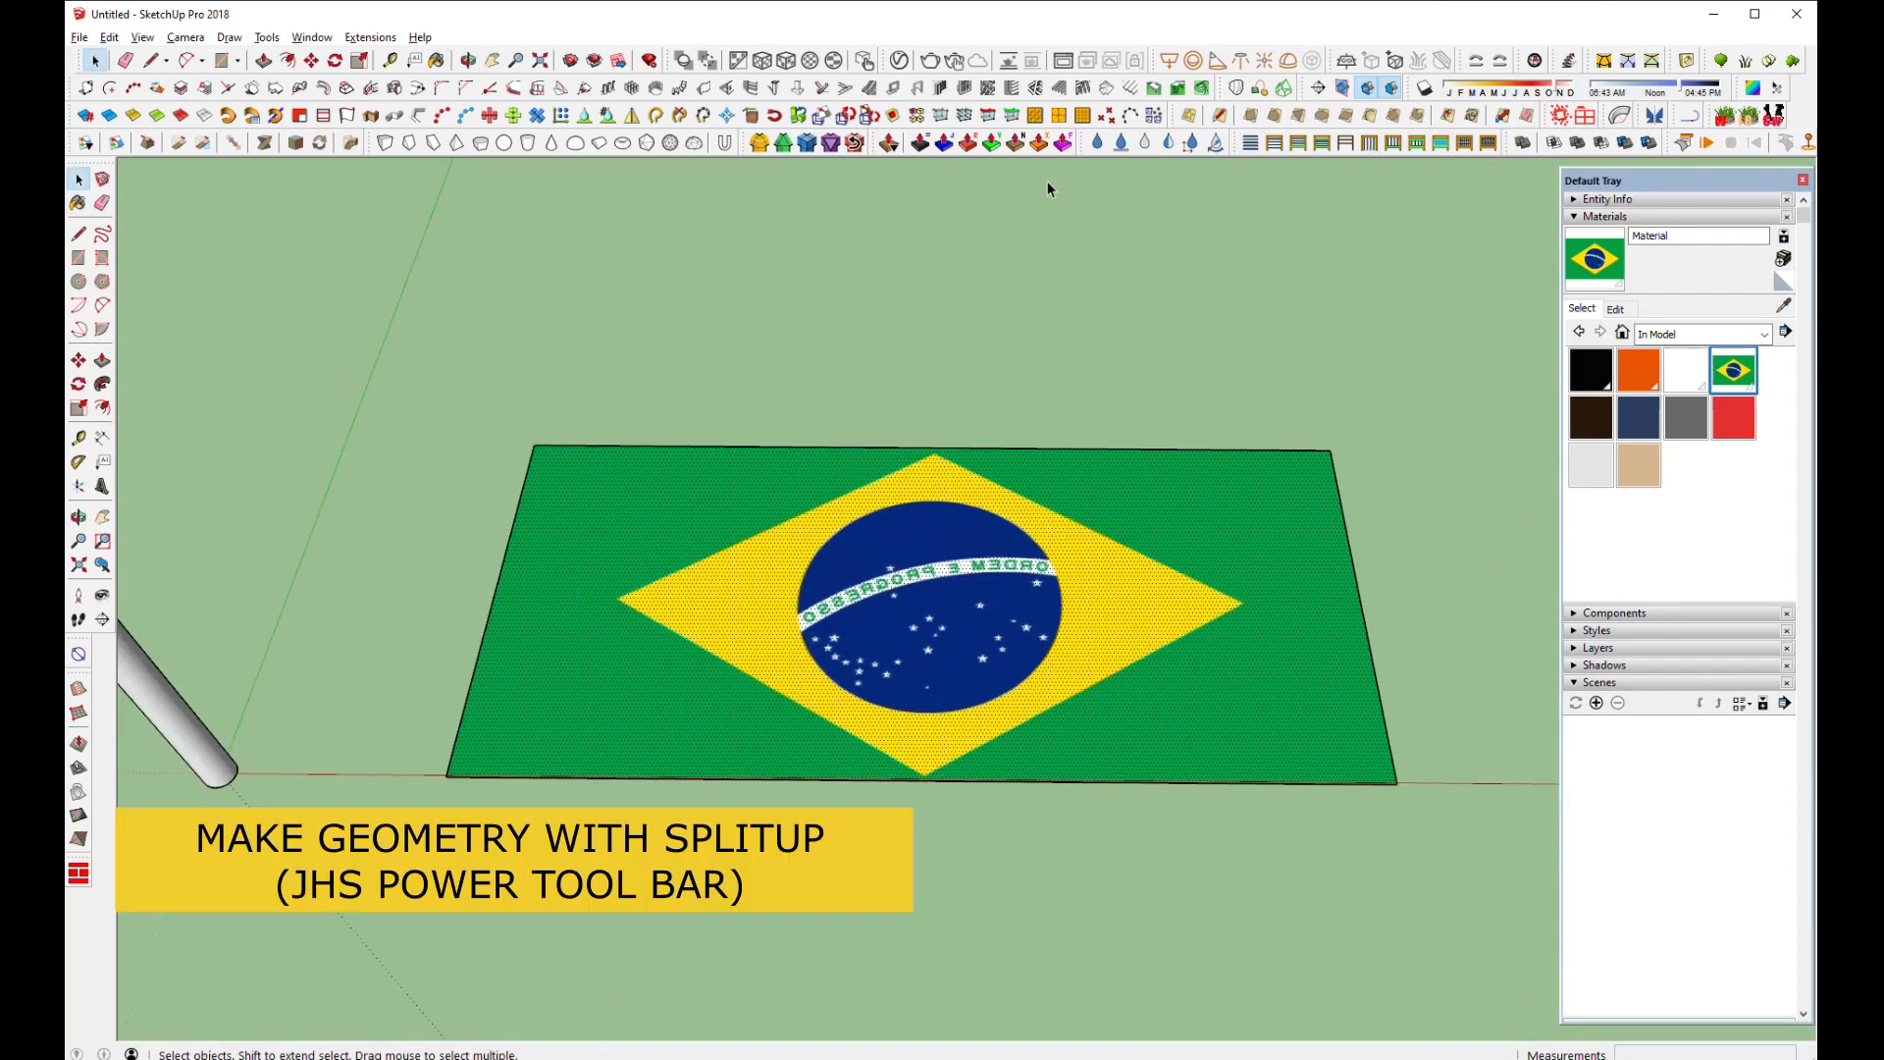
left_click(1083, 118)
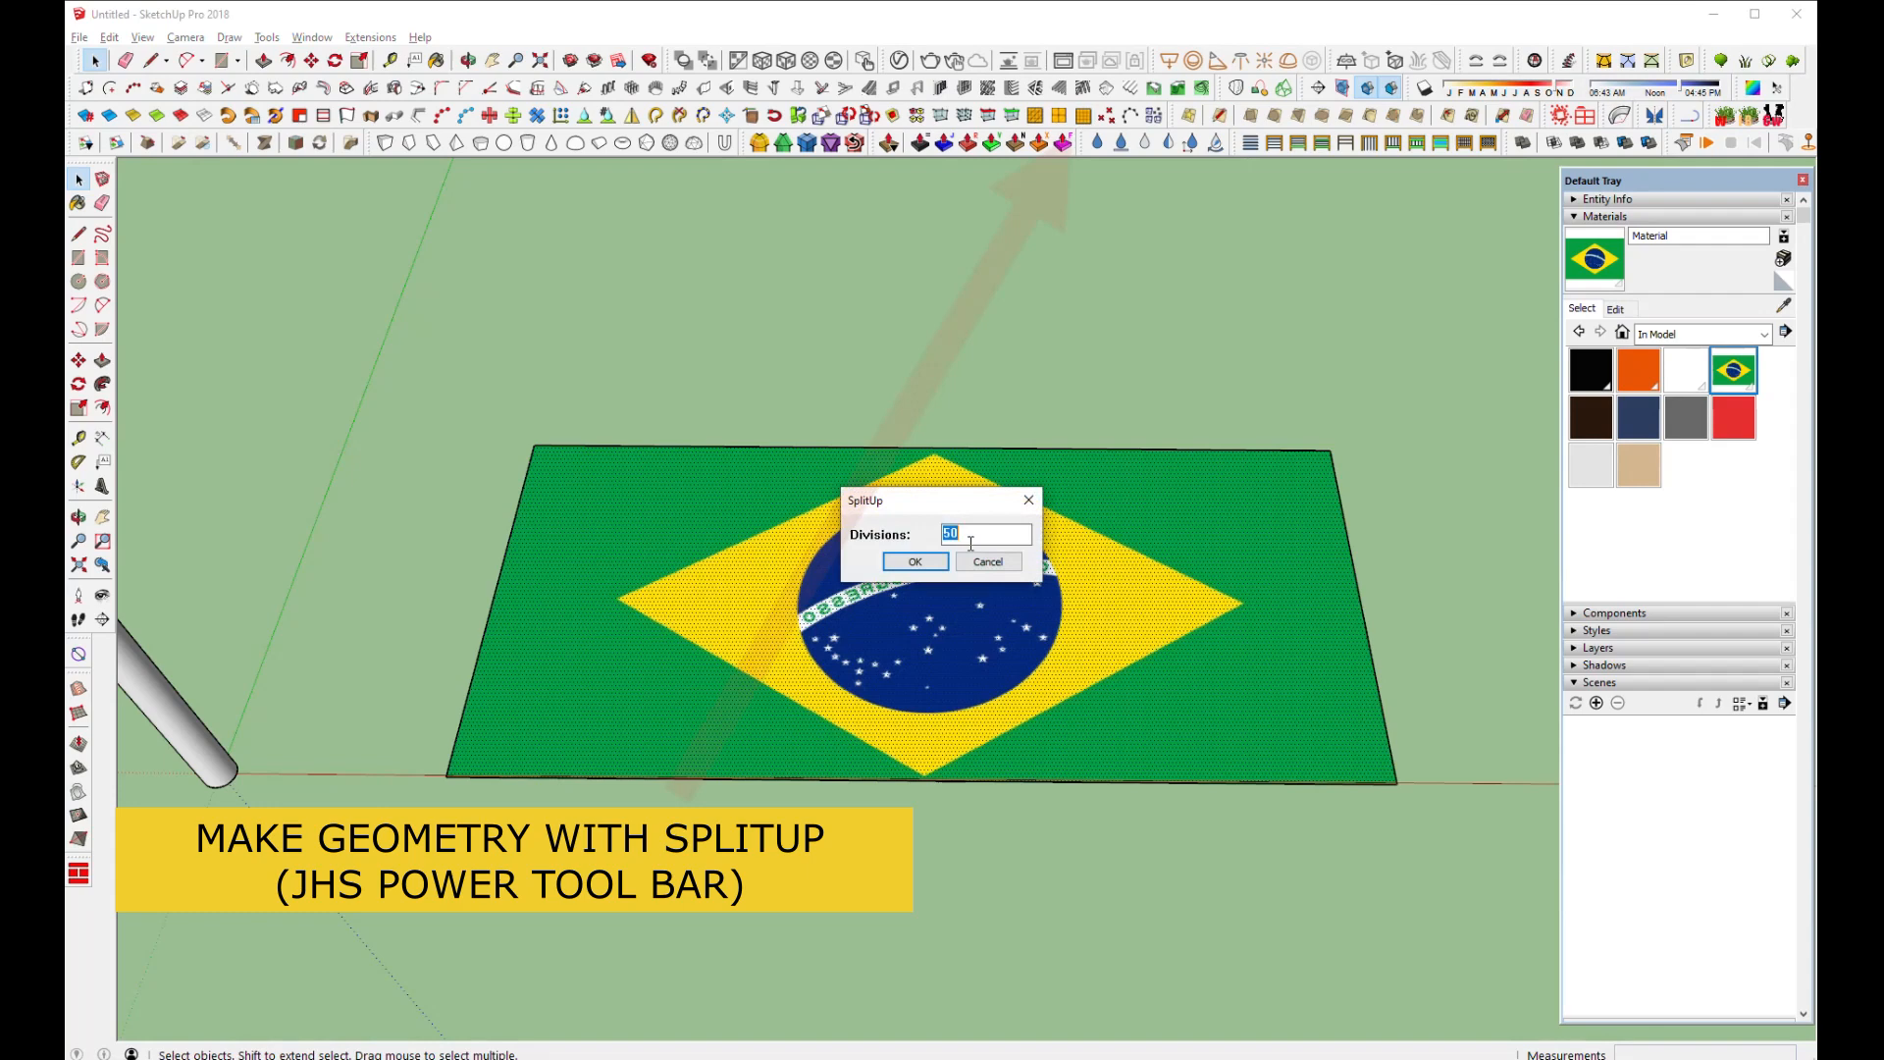
left_click(923, 568)
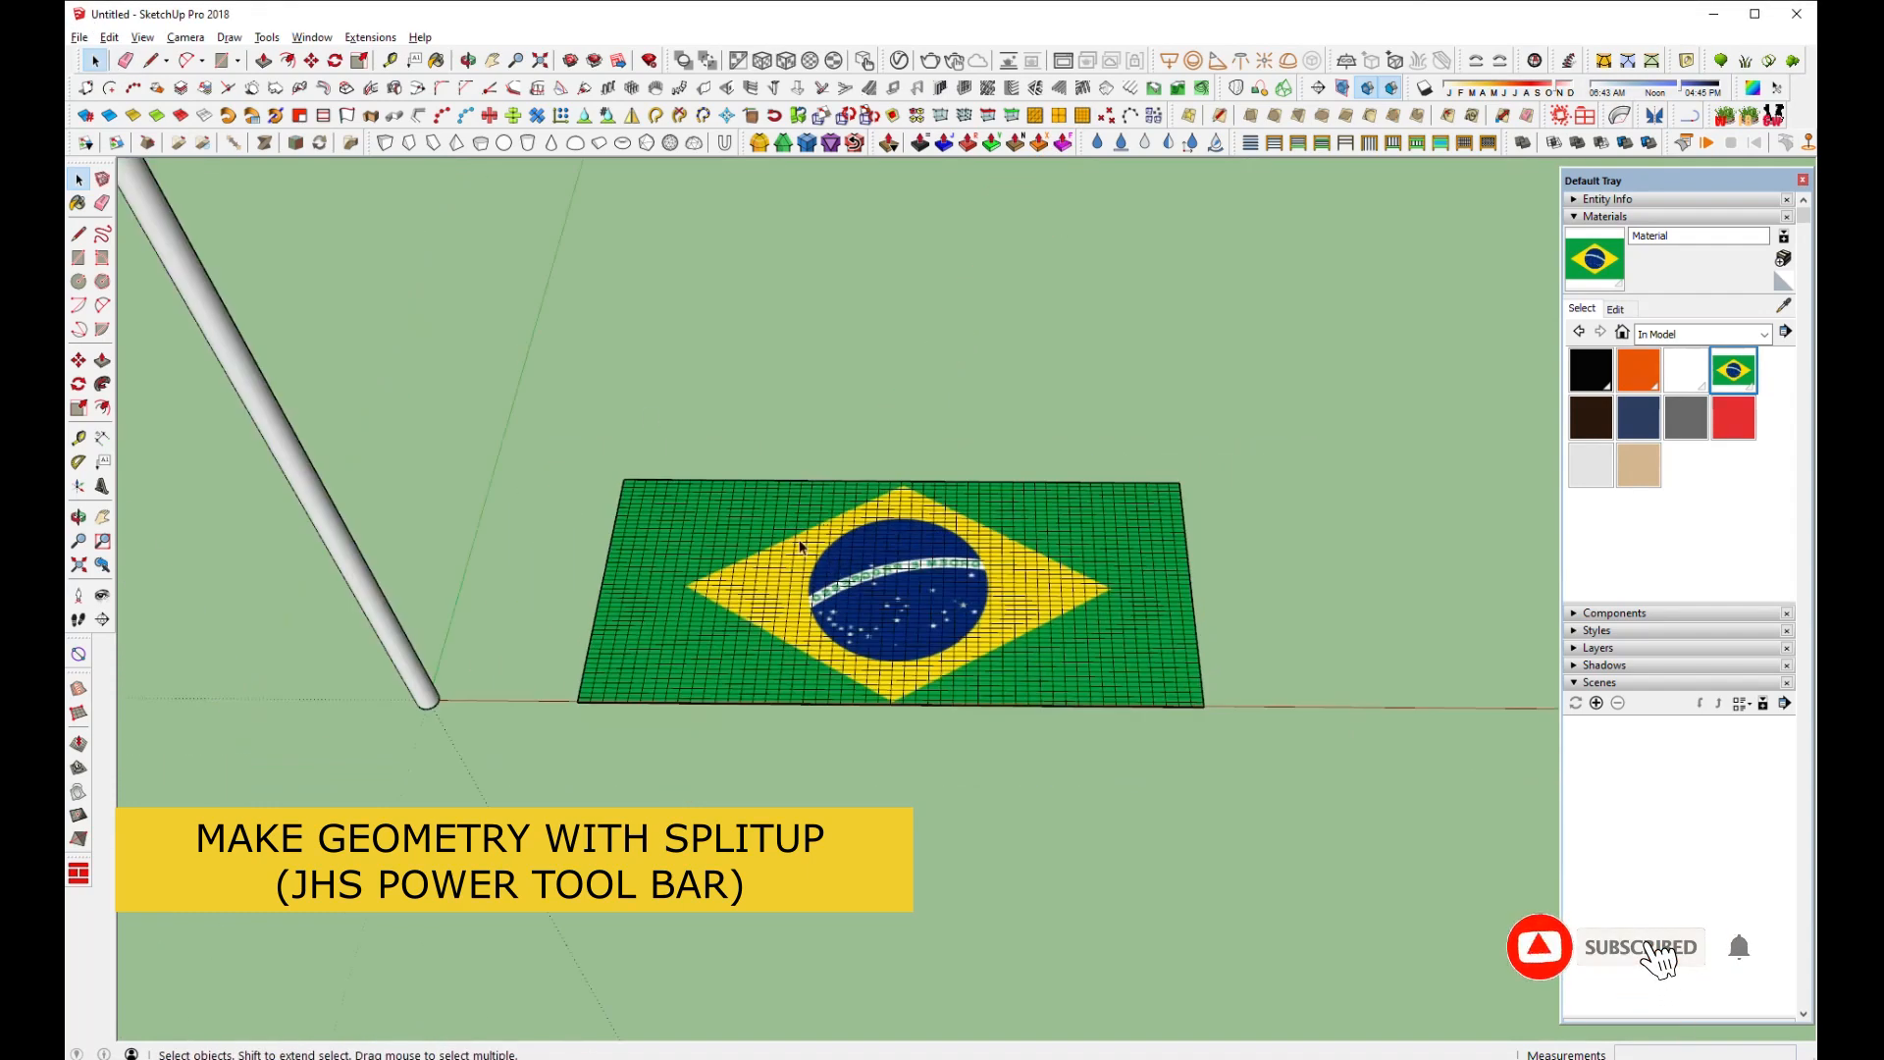
Select the entire subdivided flag mesh on the ground and make it a group
left_click_drag(845, 588, 1263, 810)
right_click(1085, 599)
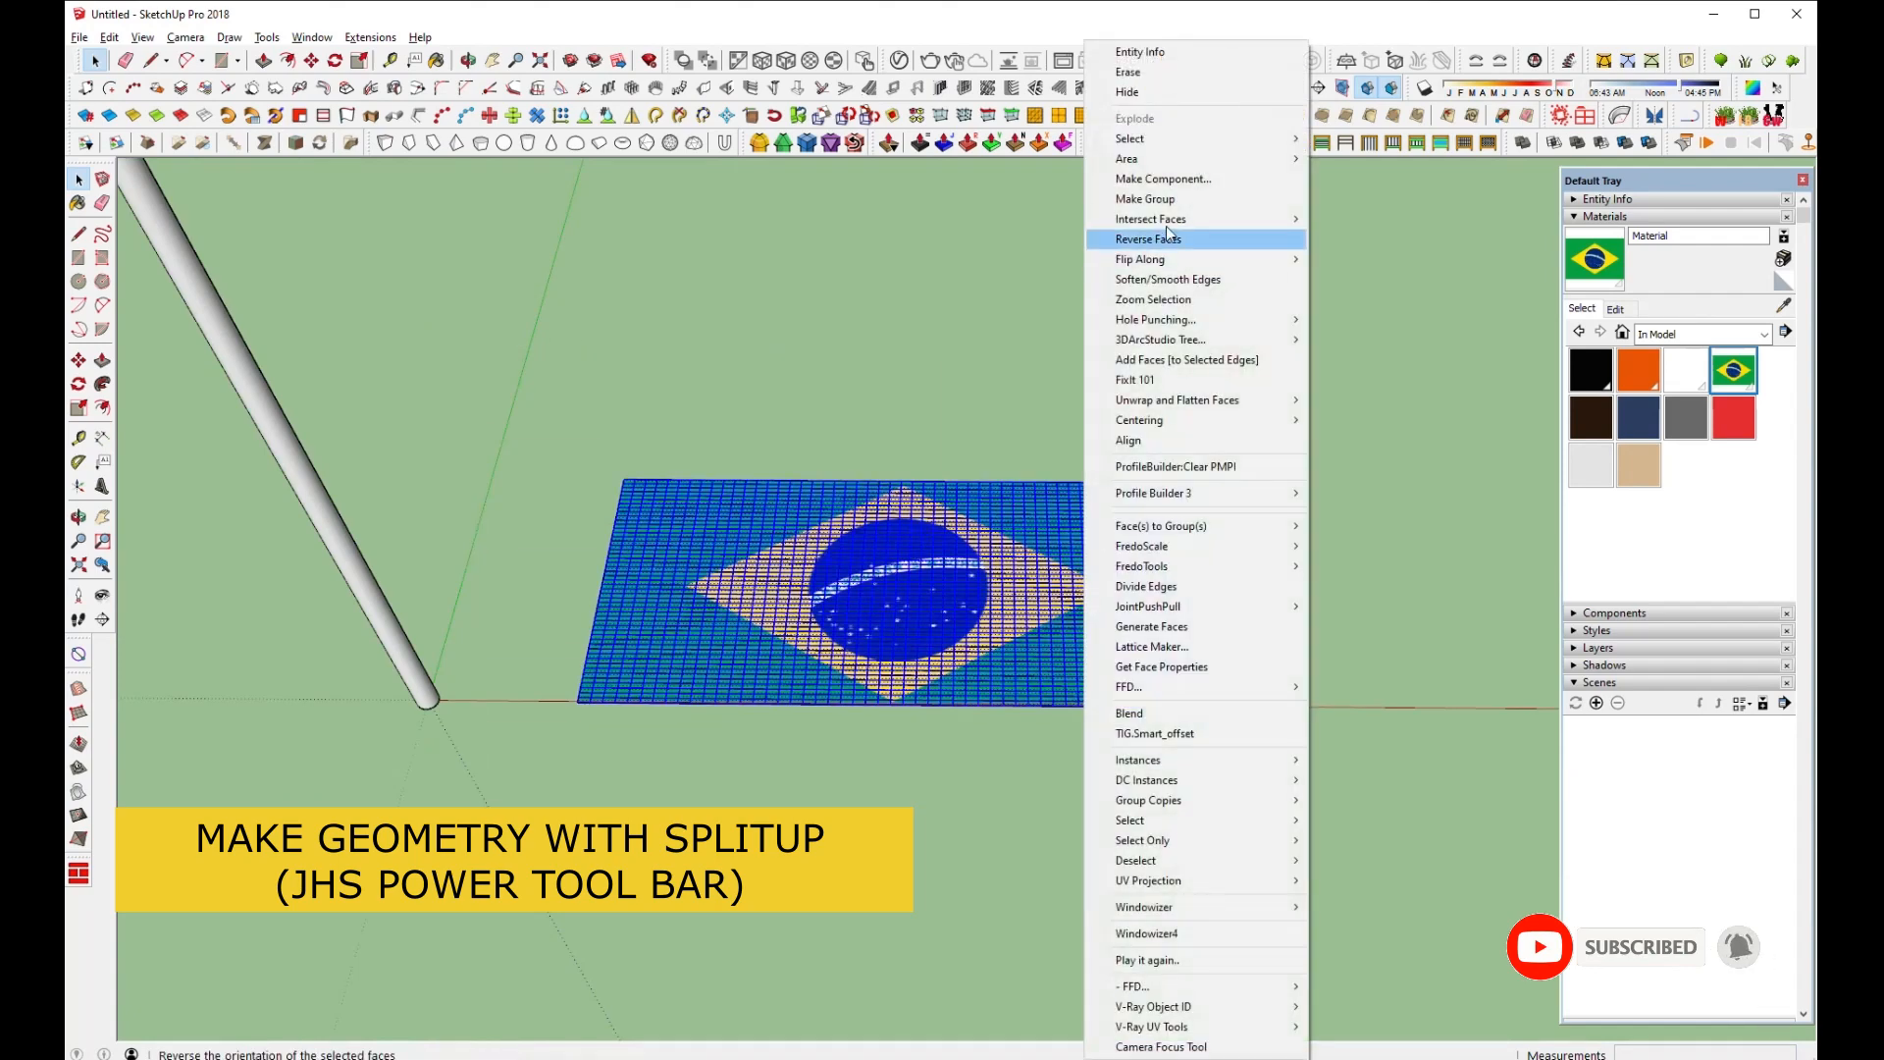
left_click(1177, 199)
Rotate the flag group 90 degrees about its lower edge on the red axis so it stands upright
middle_click_drag(1090, 535, 667, 334)
middle_click_drag(854, 614, 856, 459)
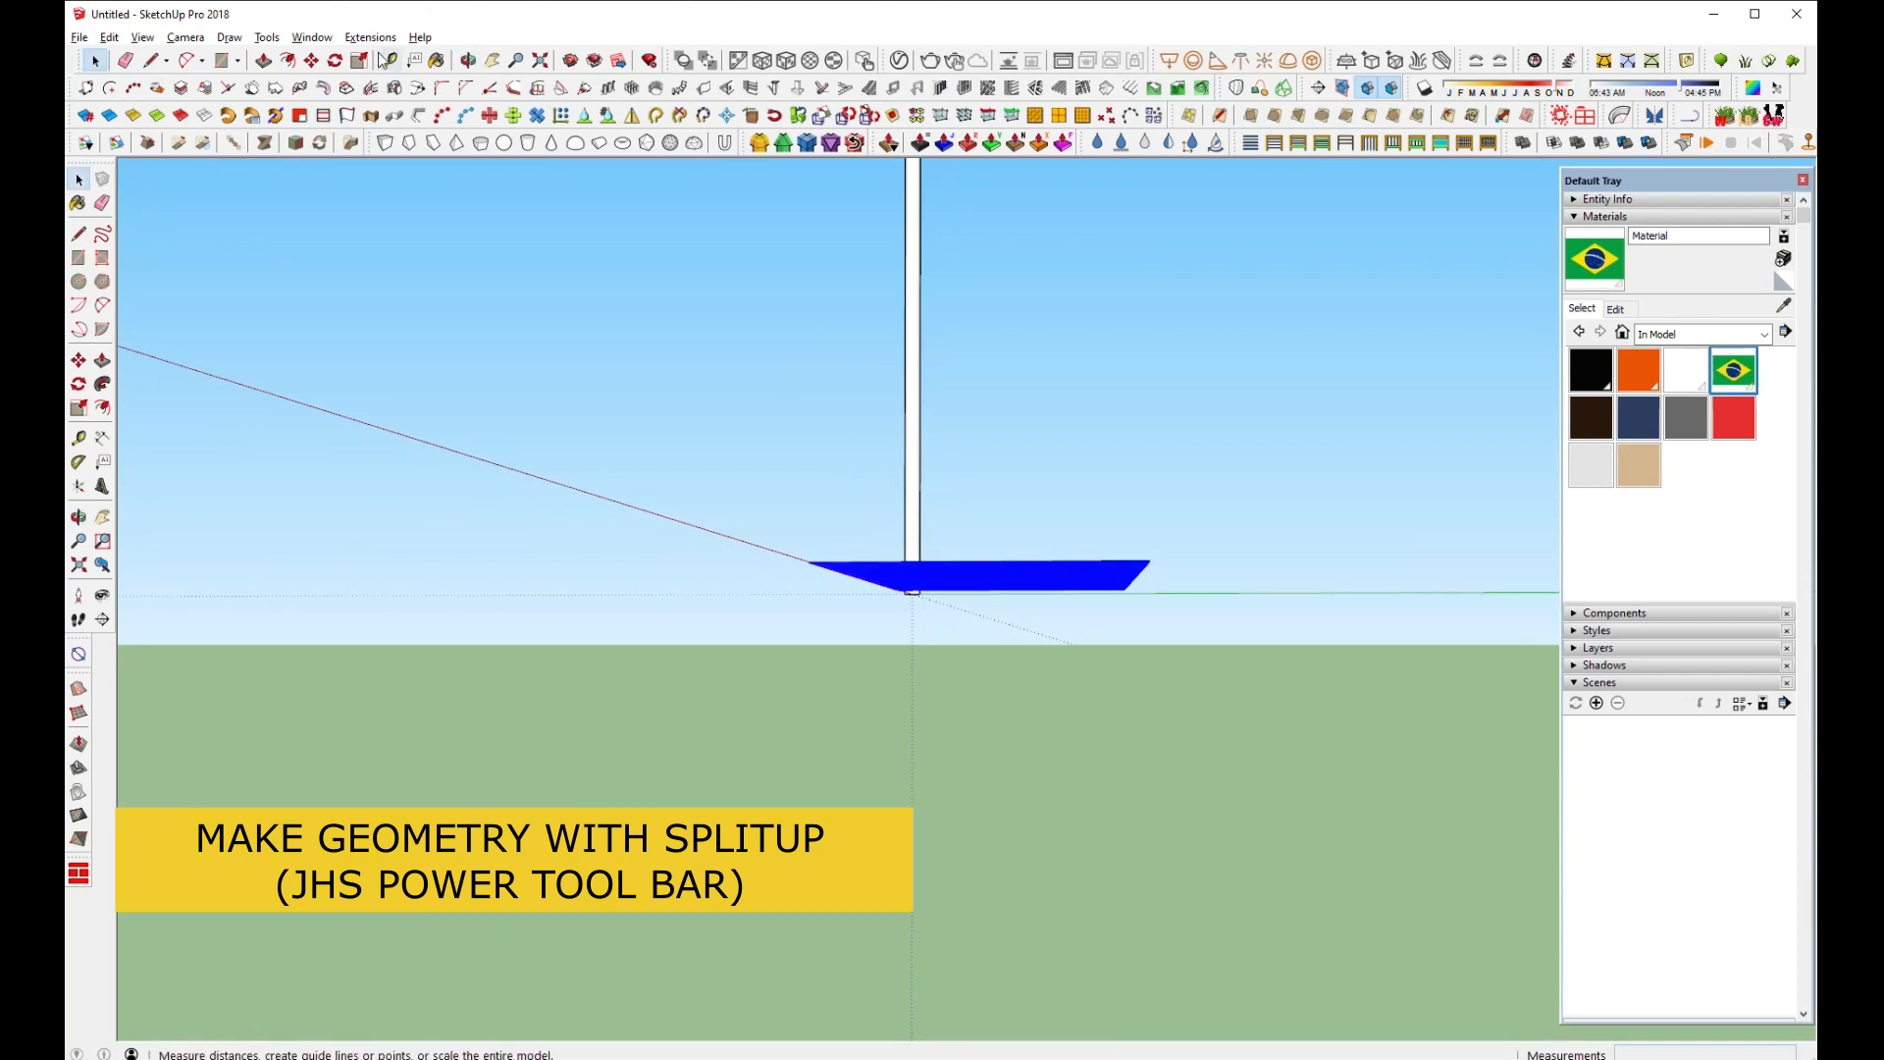
left_click(334, 60)
left_click(813, 566)
left_click(895, 563)
type("90")
key("Return")
middle_click_drag(757, 467, 1374, 696)
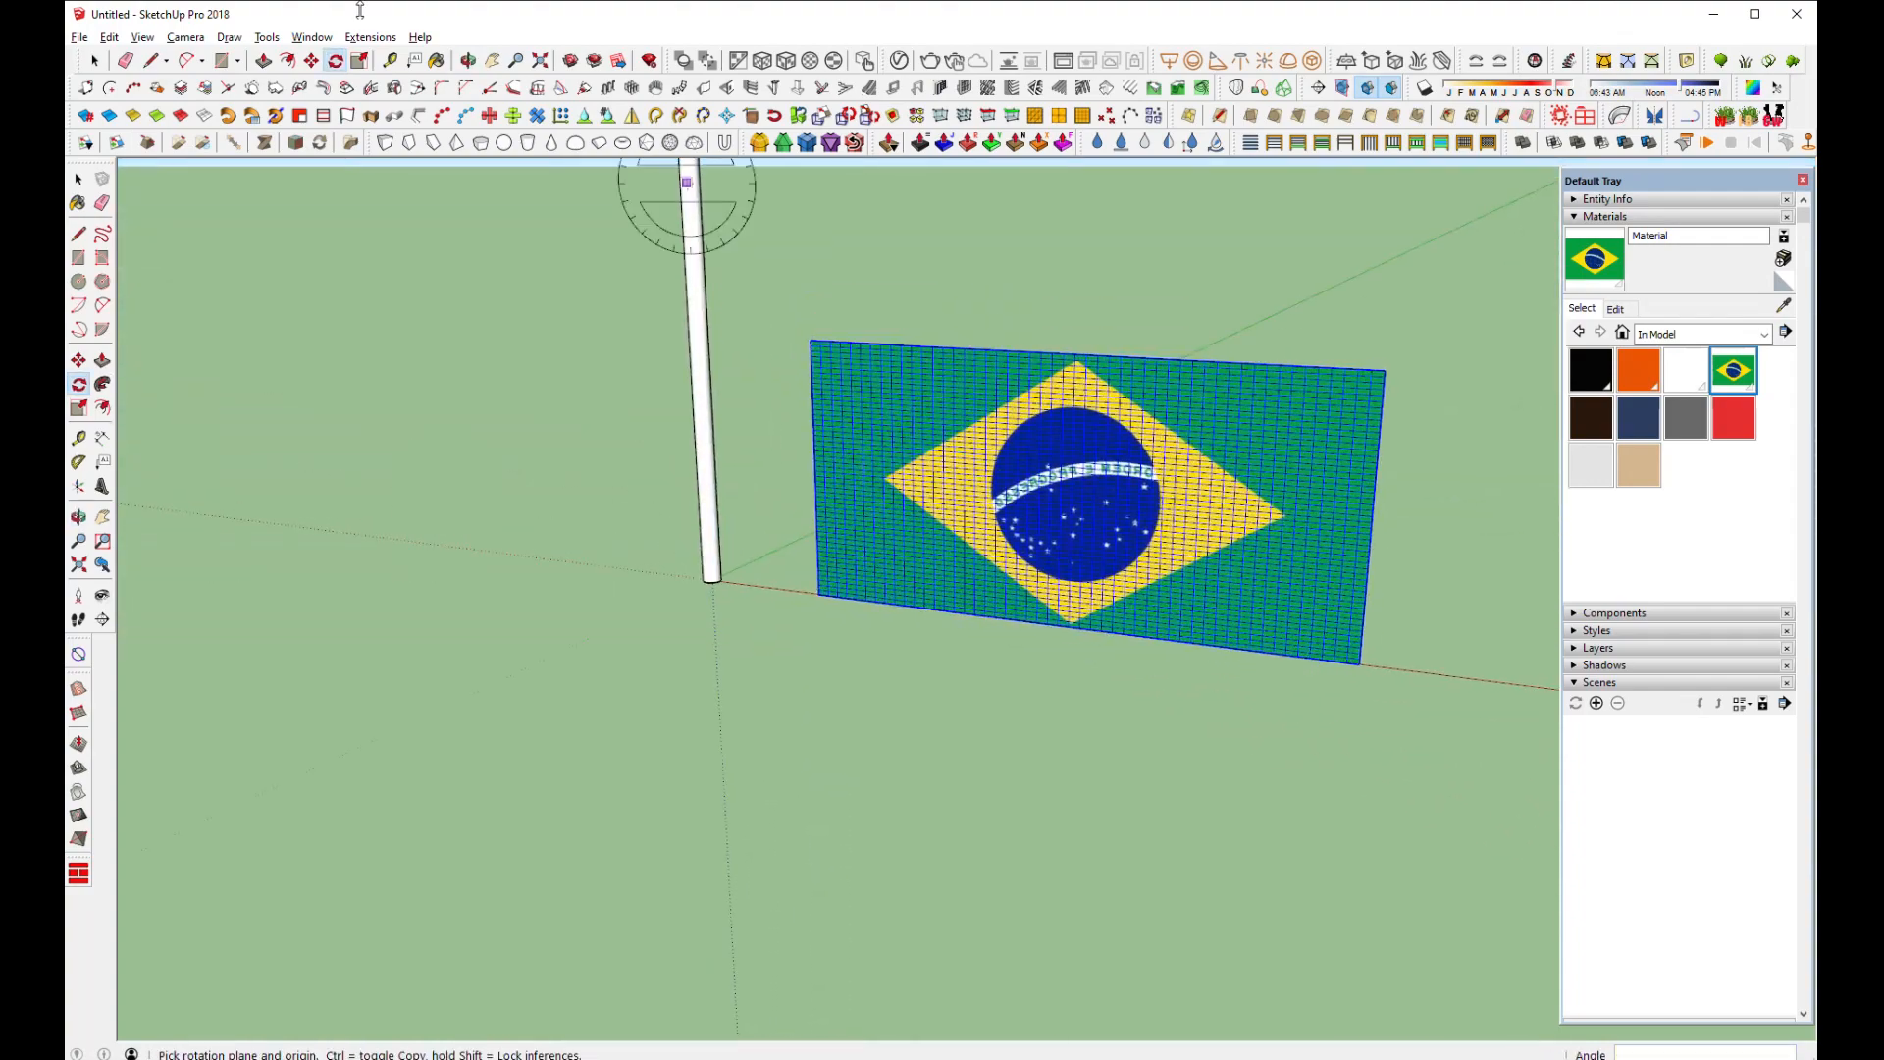
Move the flag group by its upper pole-side corner onto the pole, just below the ball finial
left_click(311, 61)
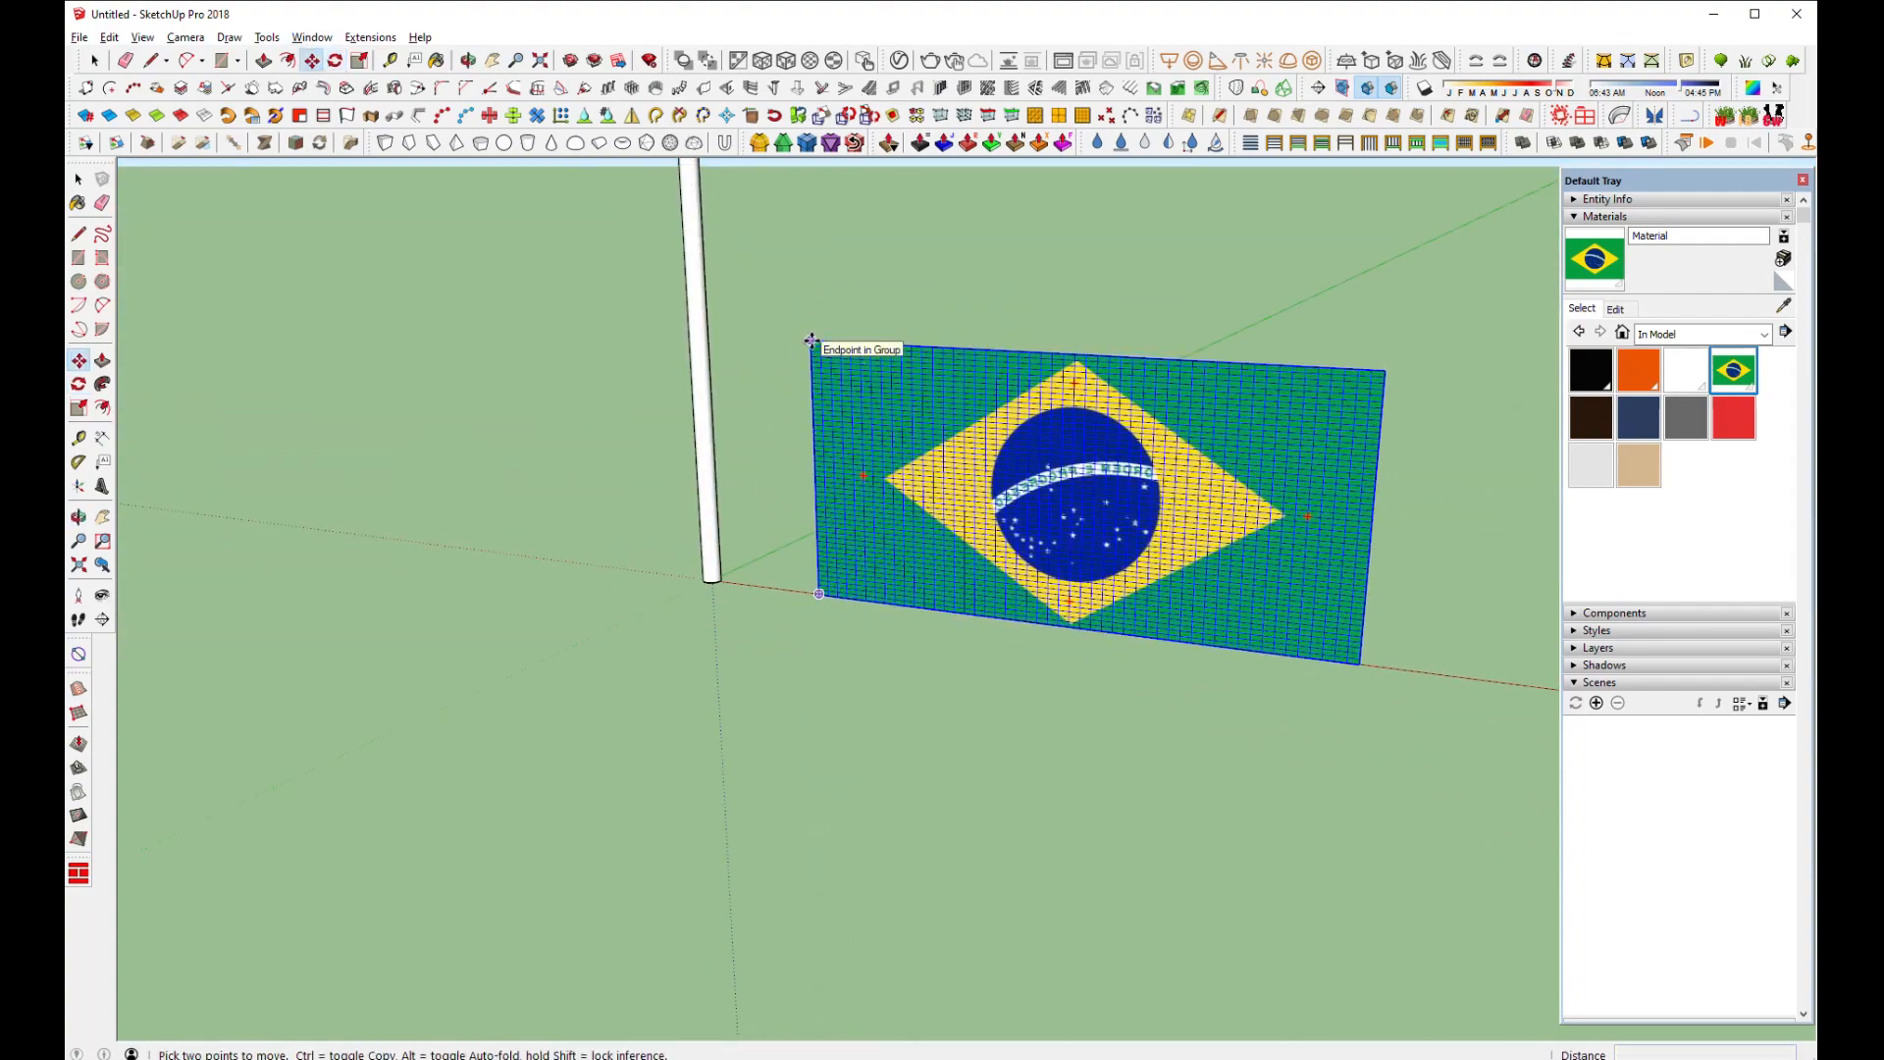
left_click(811, 340)
scroll(1035, 770, "down", 5)
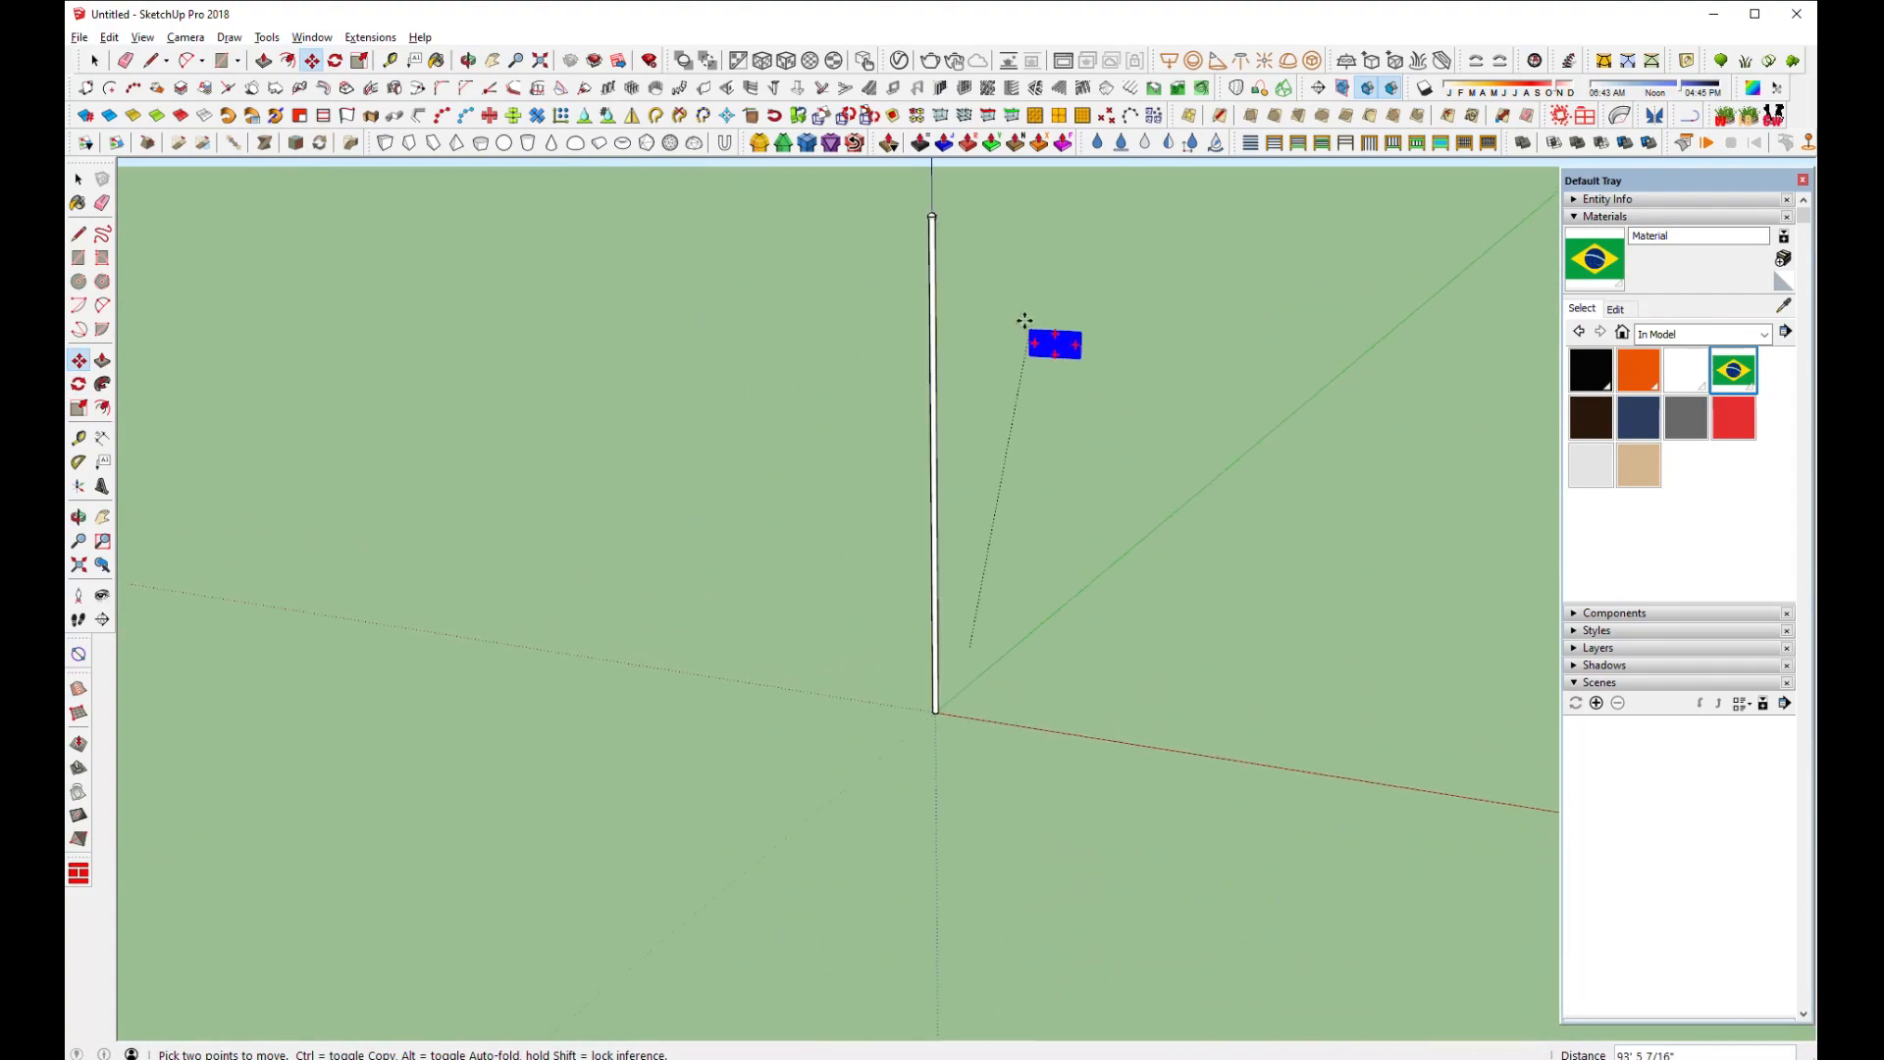
scroll(916, 197, "up", 8)
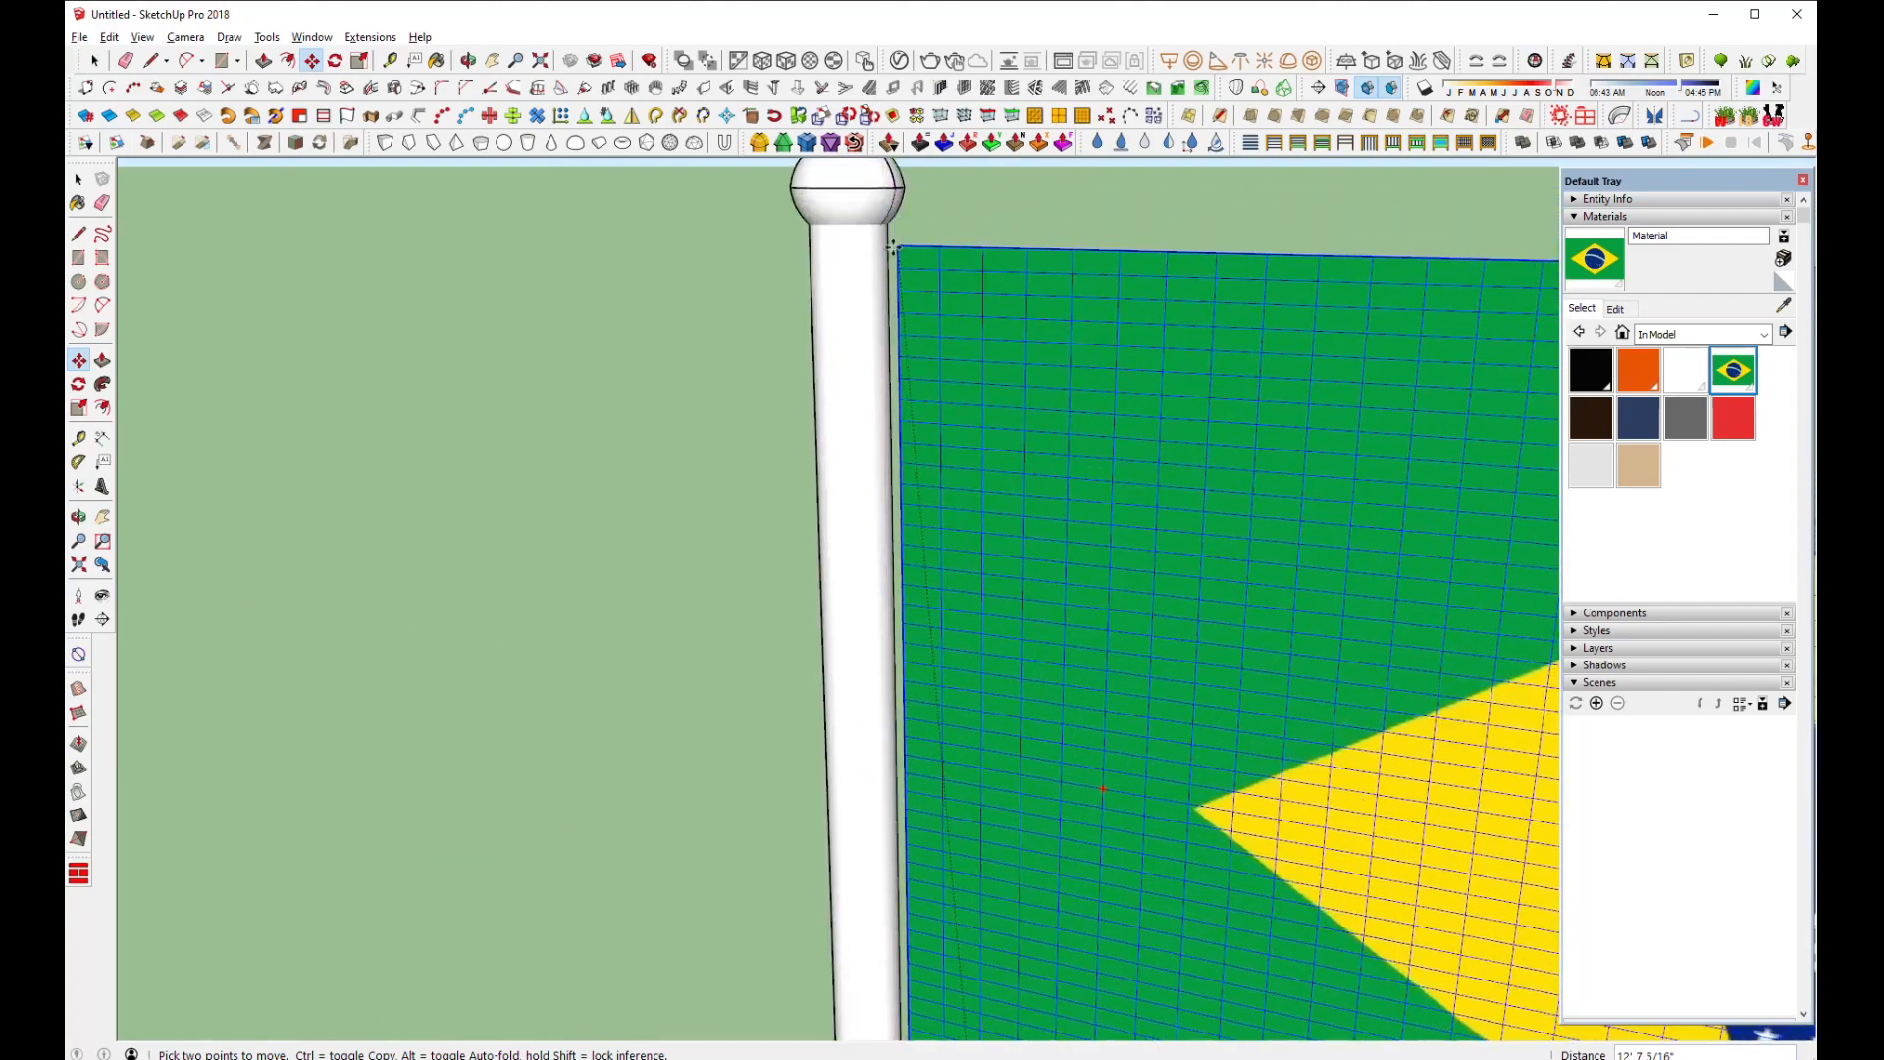
scroll(888, 249, "up", 5)
left_click(878, 251)
scroll(804, 303, "down", 8)
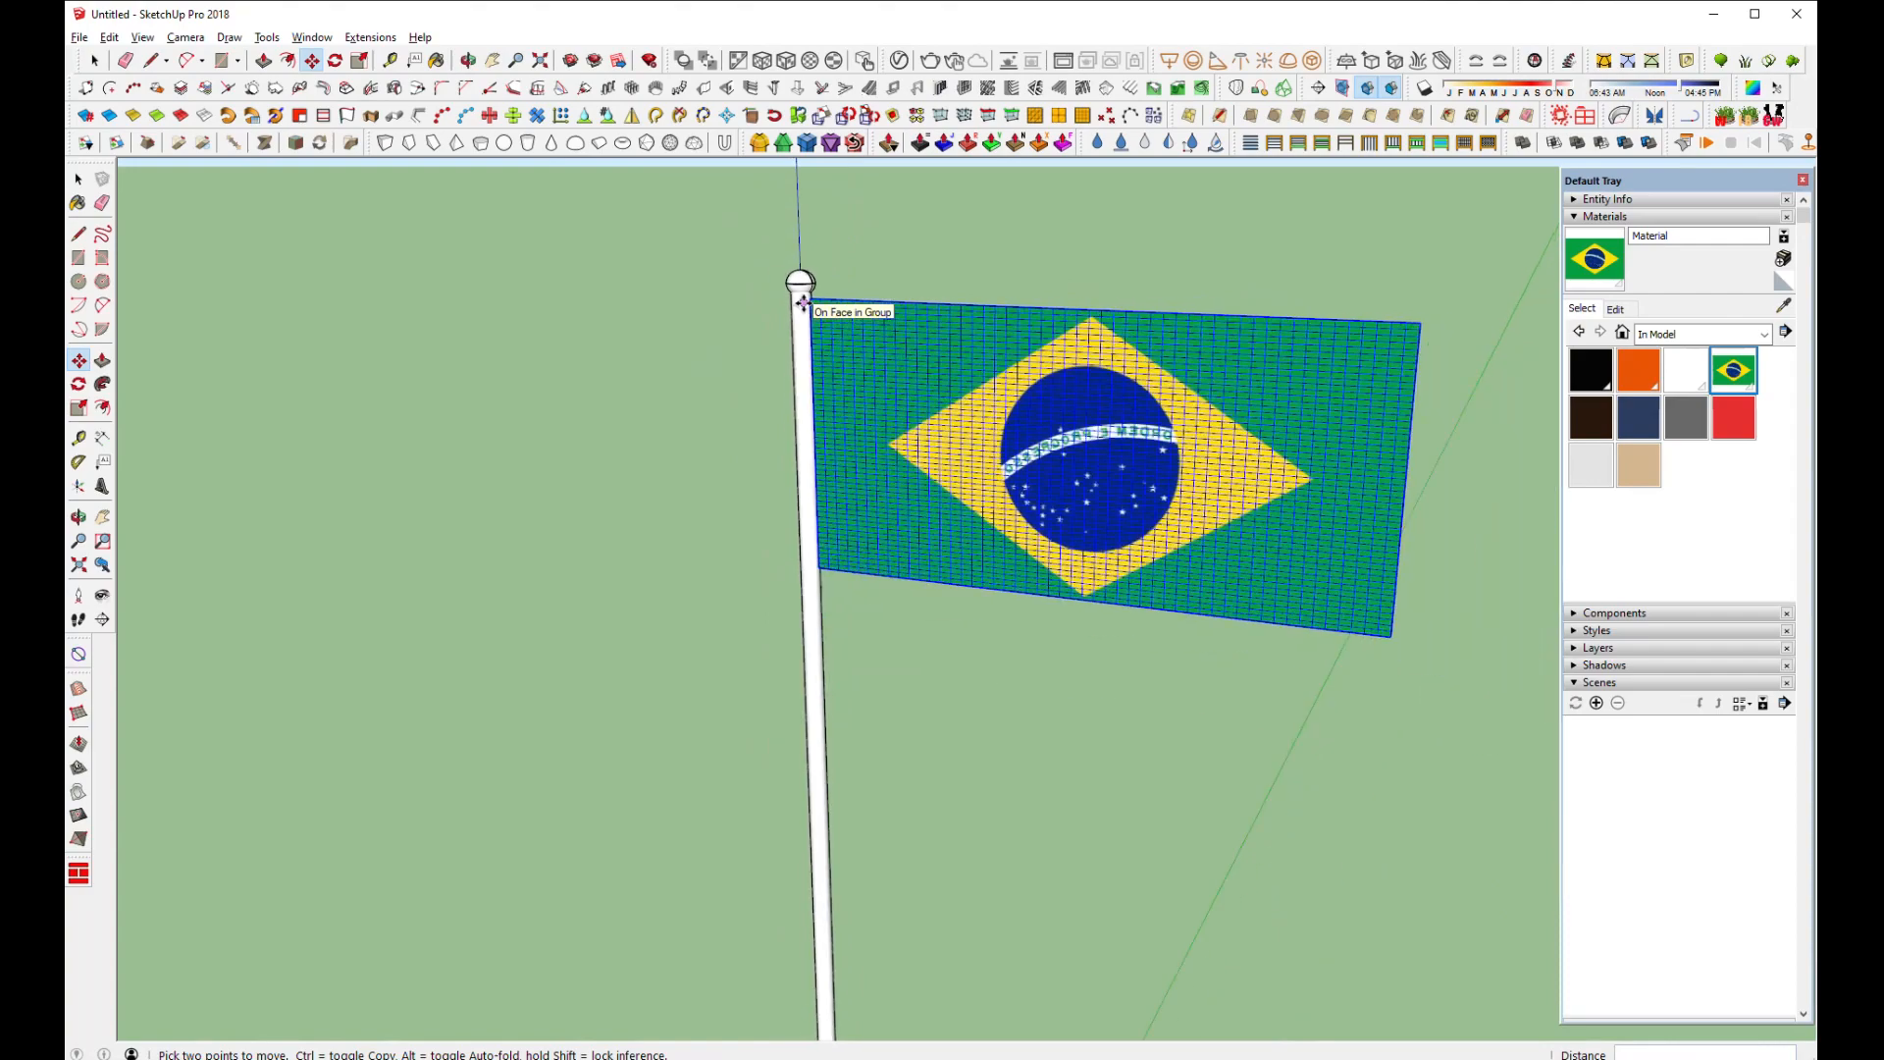
Examine the flag's placement against the pole from several sides and distances
scroll(804, 303, "down", 3)
middle_click_drag(761, 465, 940, 368)
scroll(940, 368, "down", 3)
middle_click_drag(1051, 539, 1057, 700)
scroll(1057, 700, "down", 3)
scroll(1043, 627, "up", 3)
scroll(962, 304, "up", 4)
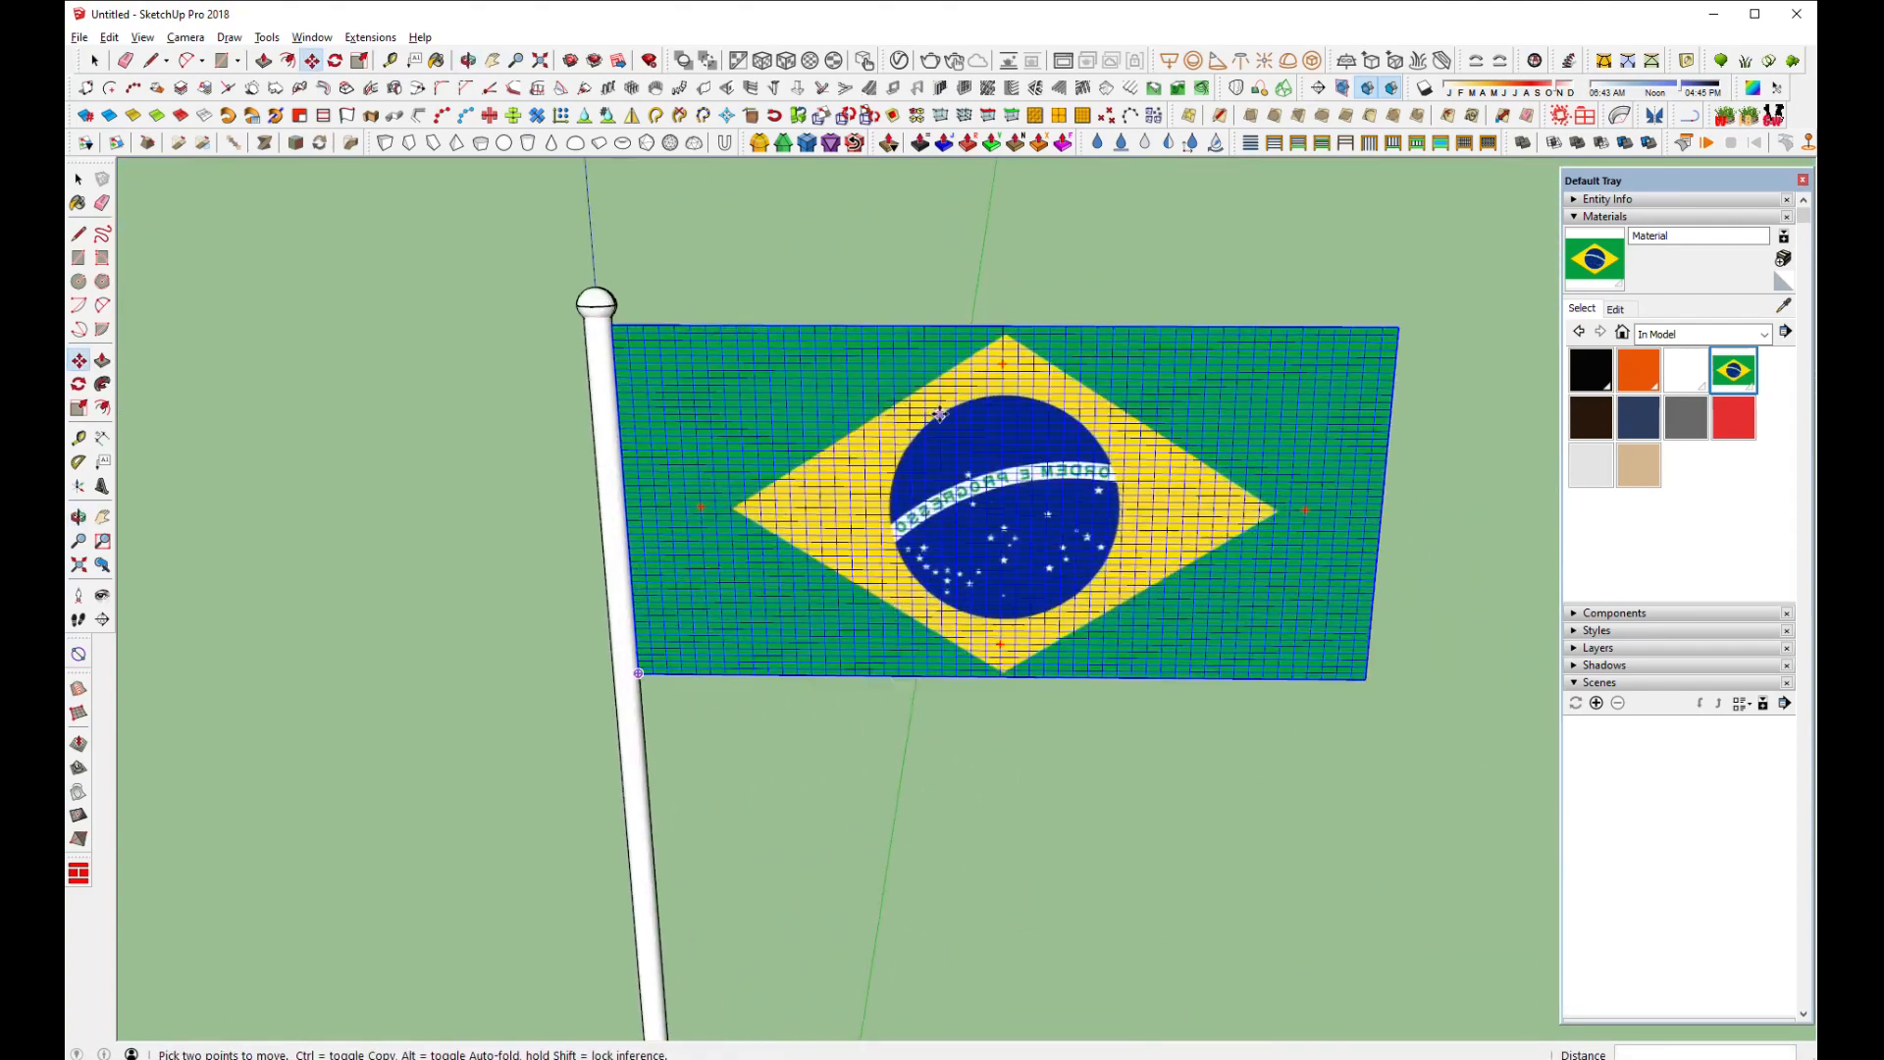
scroll(939, 415, "up", 2)
middle_click_drag(810, 480, 842, 354)
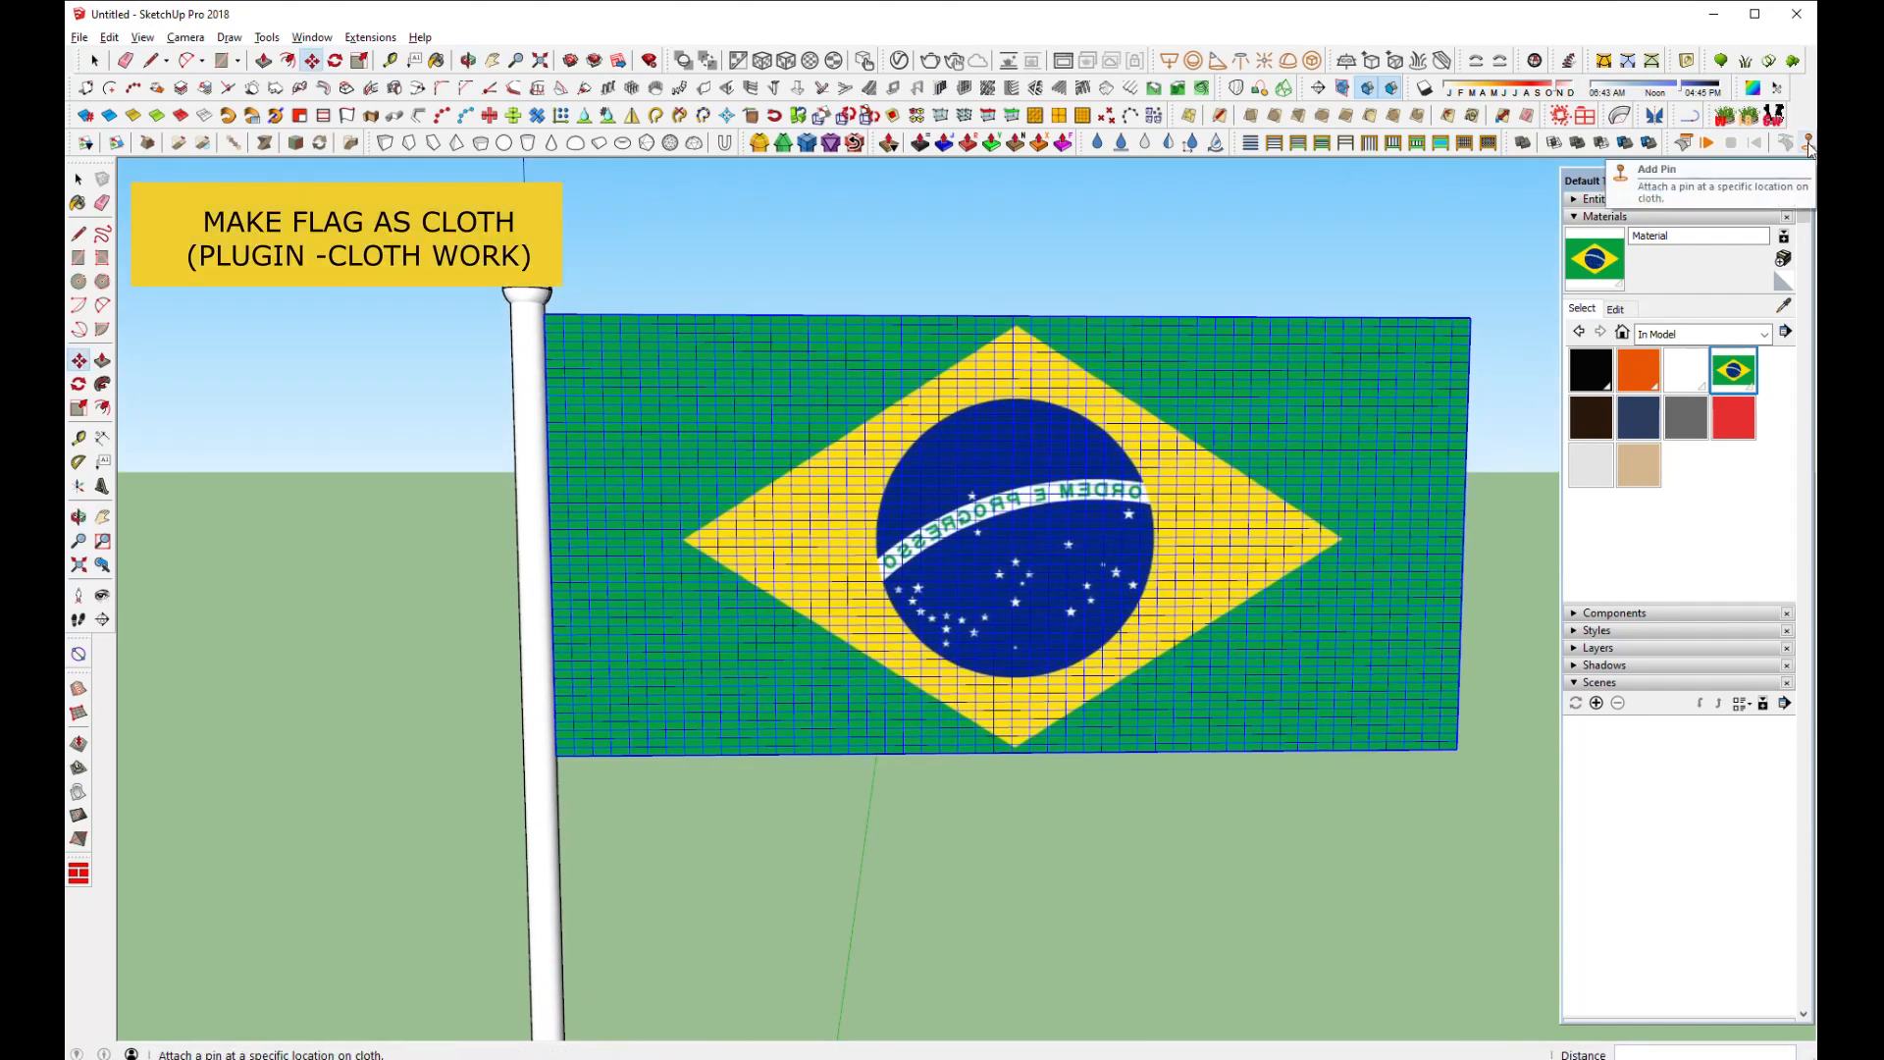
Turn the flag group into a ClothWorks cloth
left_click(93, 61)
right_click(976, 452)
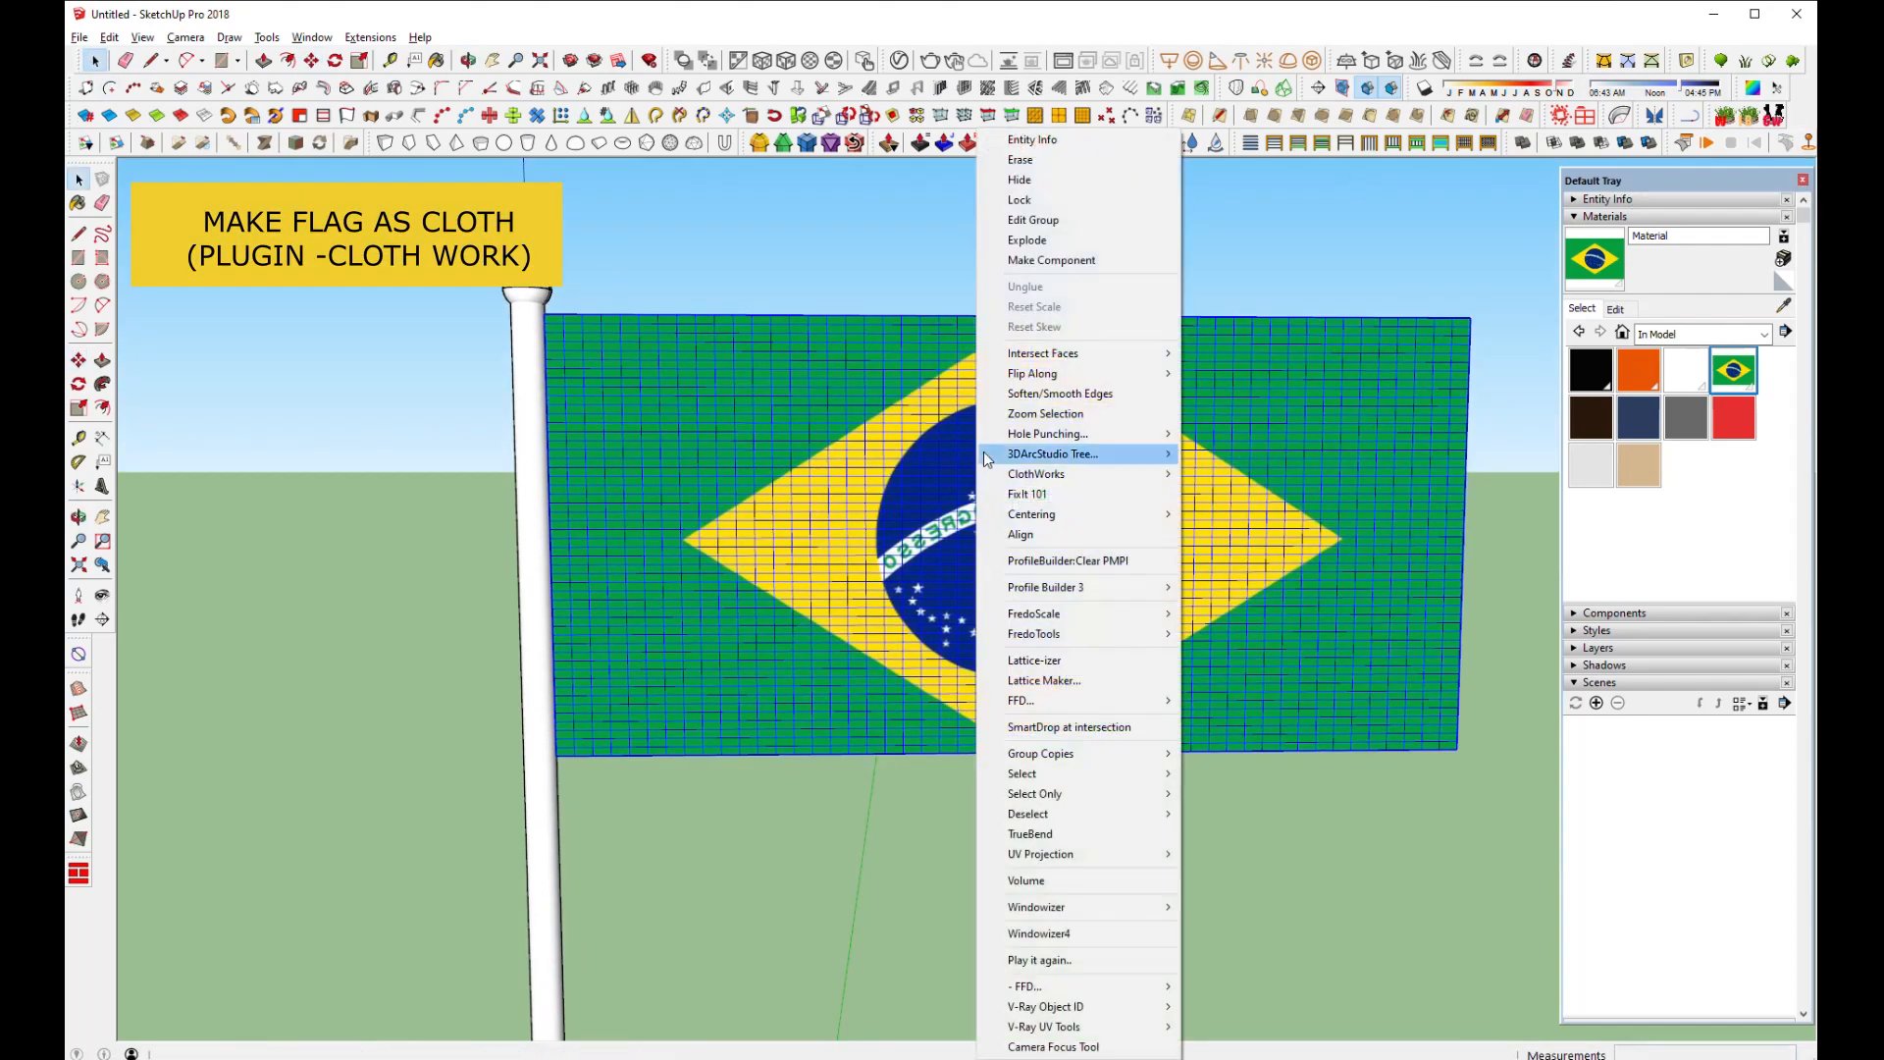
mouse_move(1031, 479)
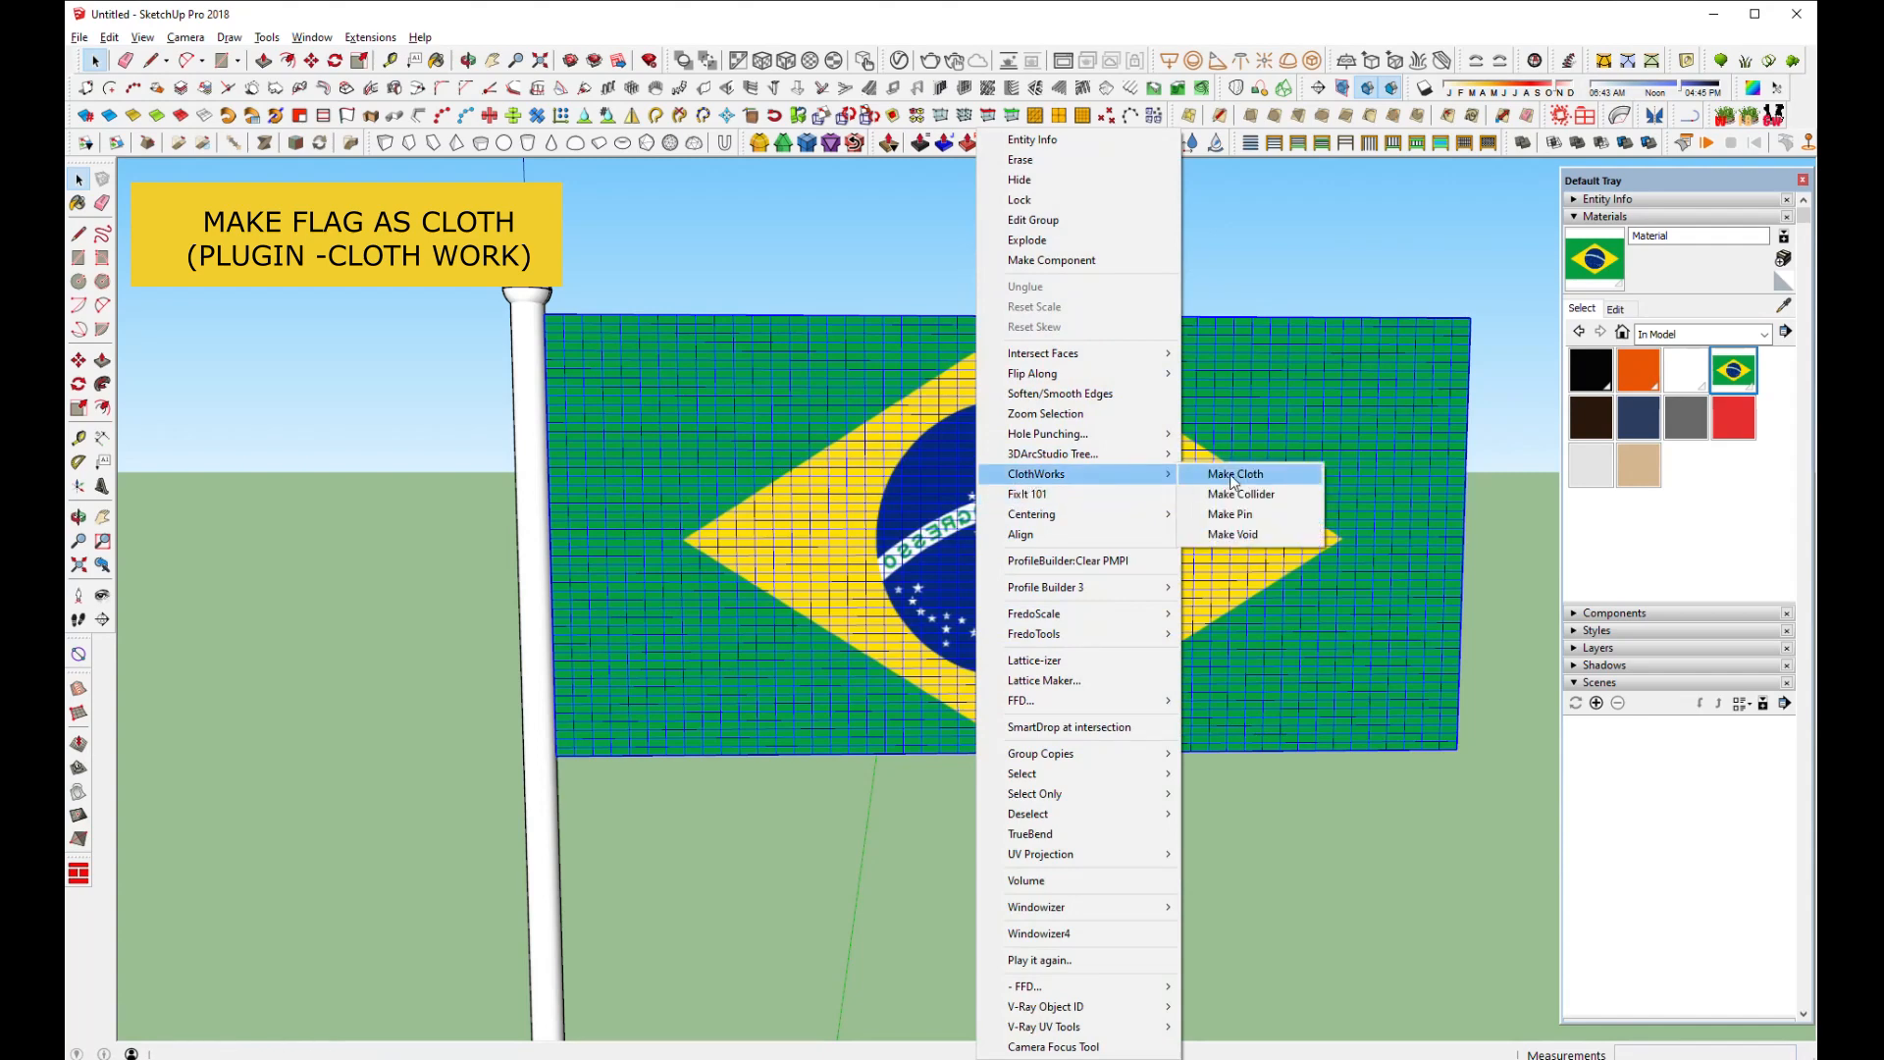
left_click(1232, 476)
Add ClothWorks pins at the flag's upper and lower pole-side corners to attach it to the pole
left_click(1808, 142)
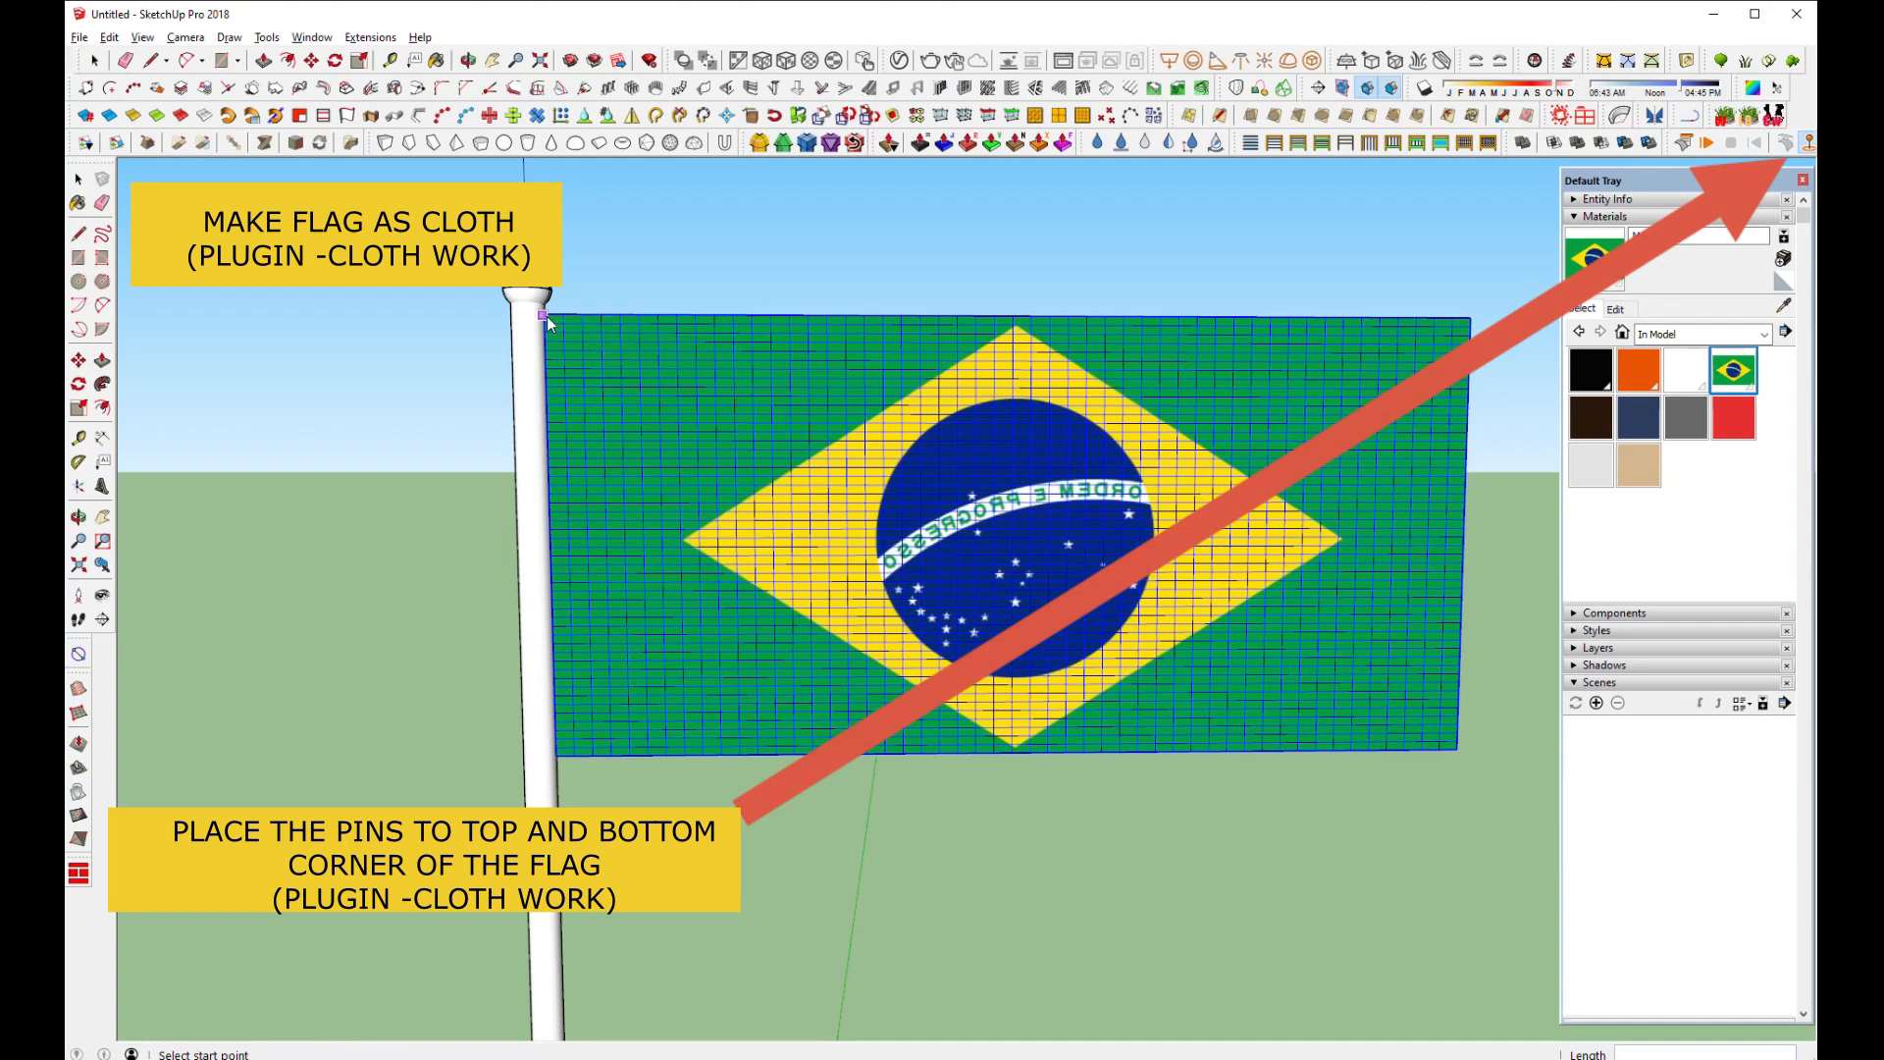
left_click(559, 756)
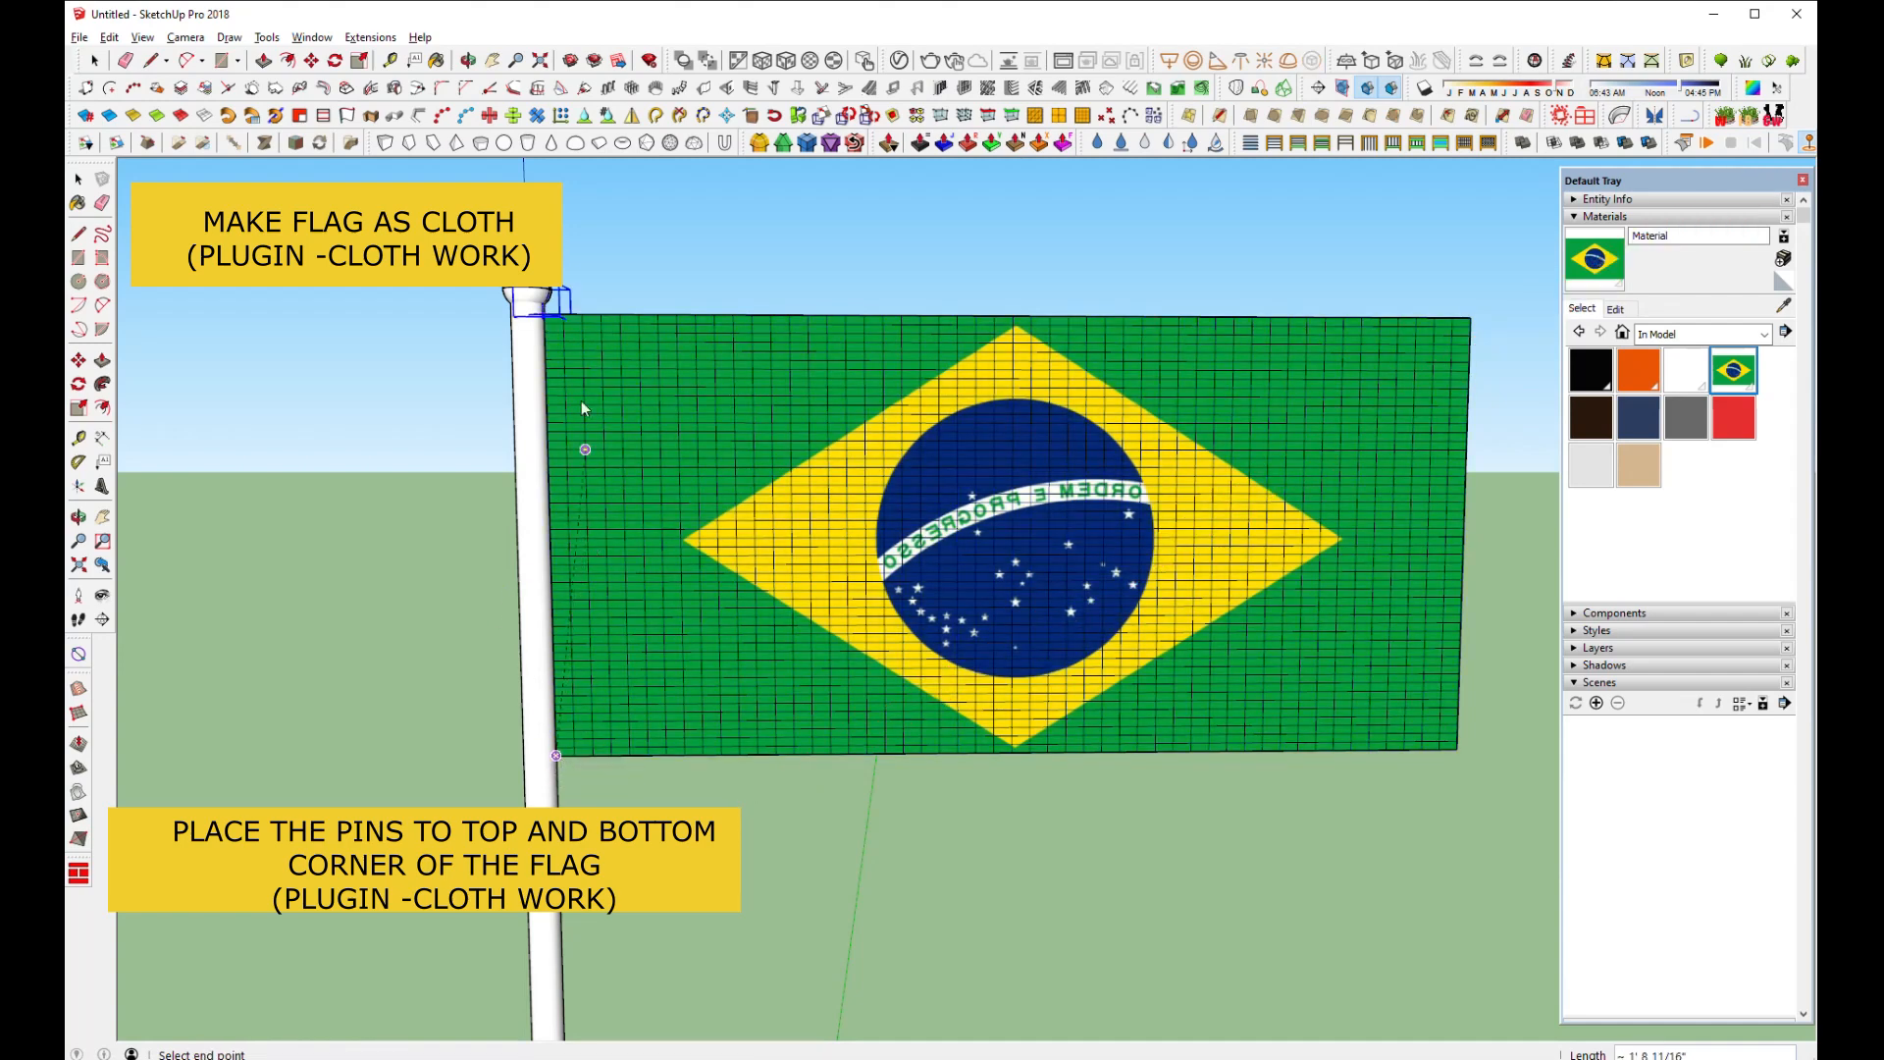
left_click(549, 226)
scroll(550, 328, "down", 3)
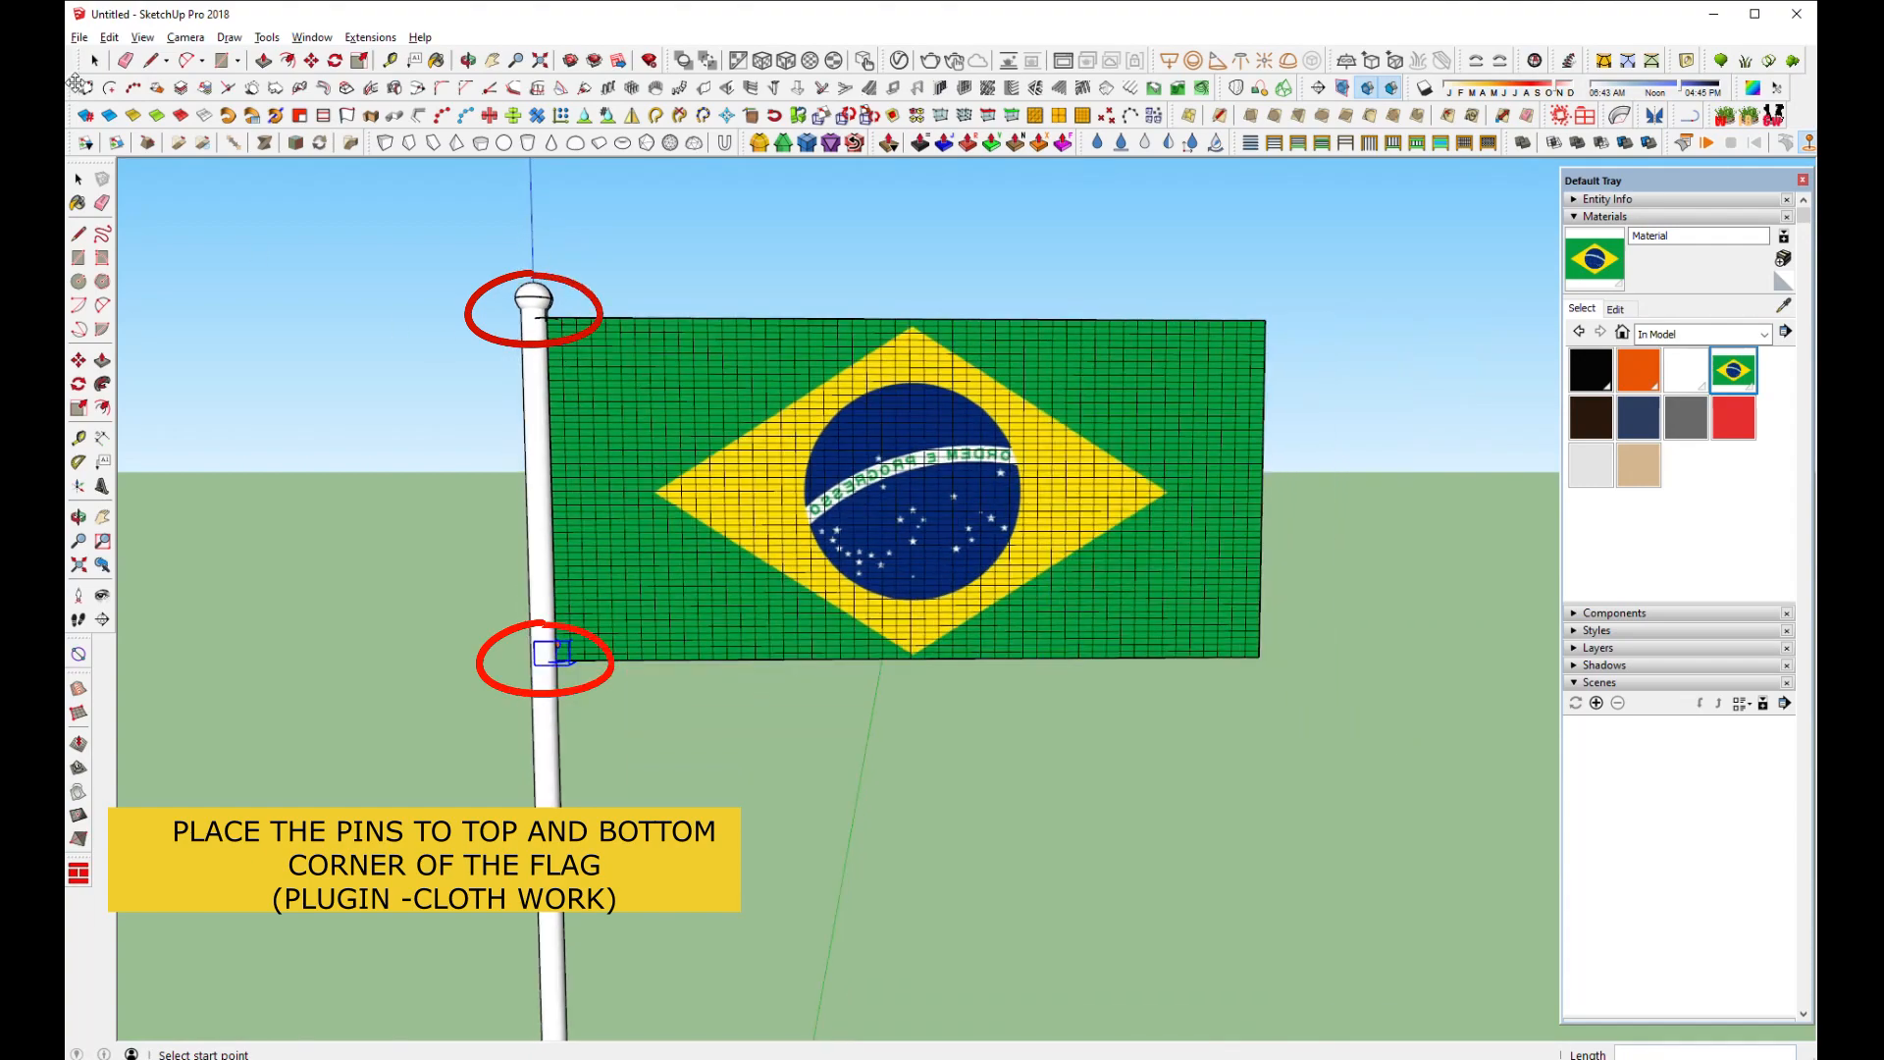
Run the ClothWorks simulation on the flag with Wind X at 4 and Wind Y at 1, and stop it once the flag billows
left_click(93, 69)
triple_click(1162, 512)
scroll(1256, 516, "down", 2)
middle_click_drag(1197, 628, 1158, 621)
scroll(967, 490, "down", 2)
scroll(1048, 381, "up", 4)
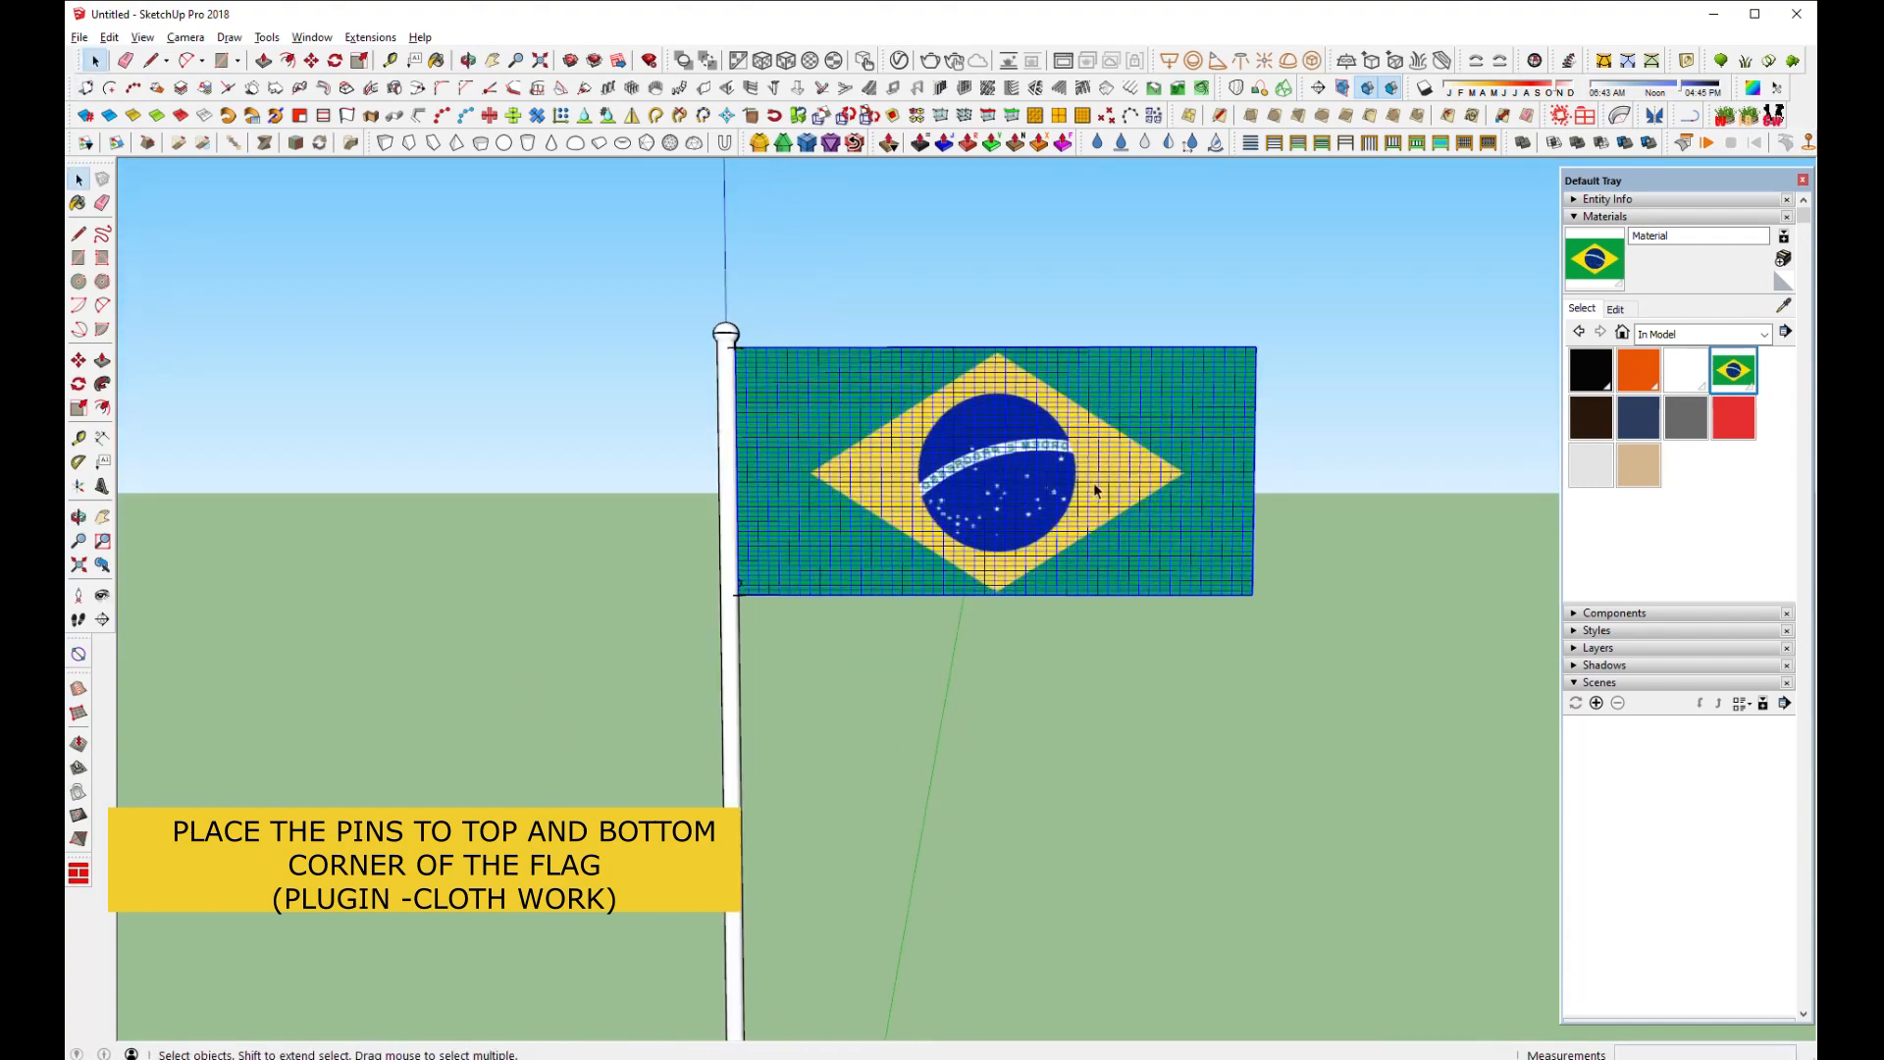
scroll(1048, 380, "up", 1)
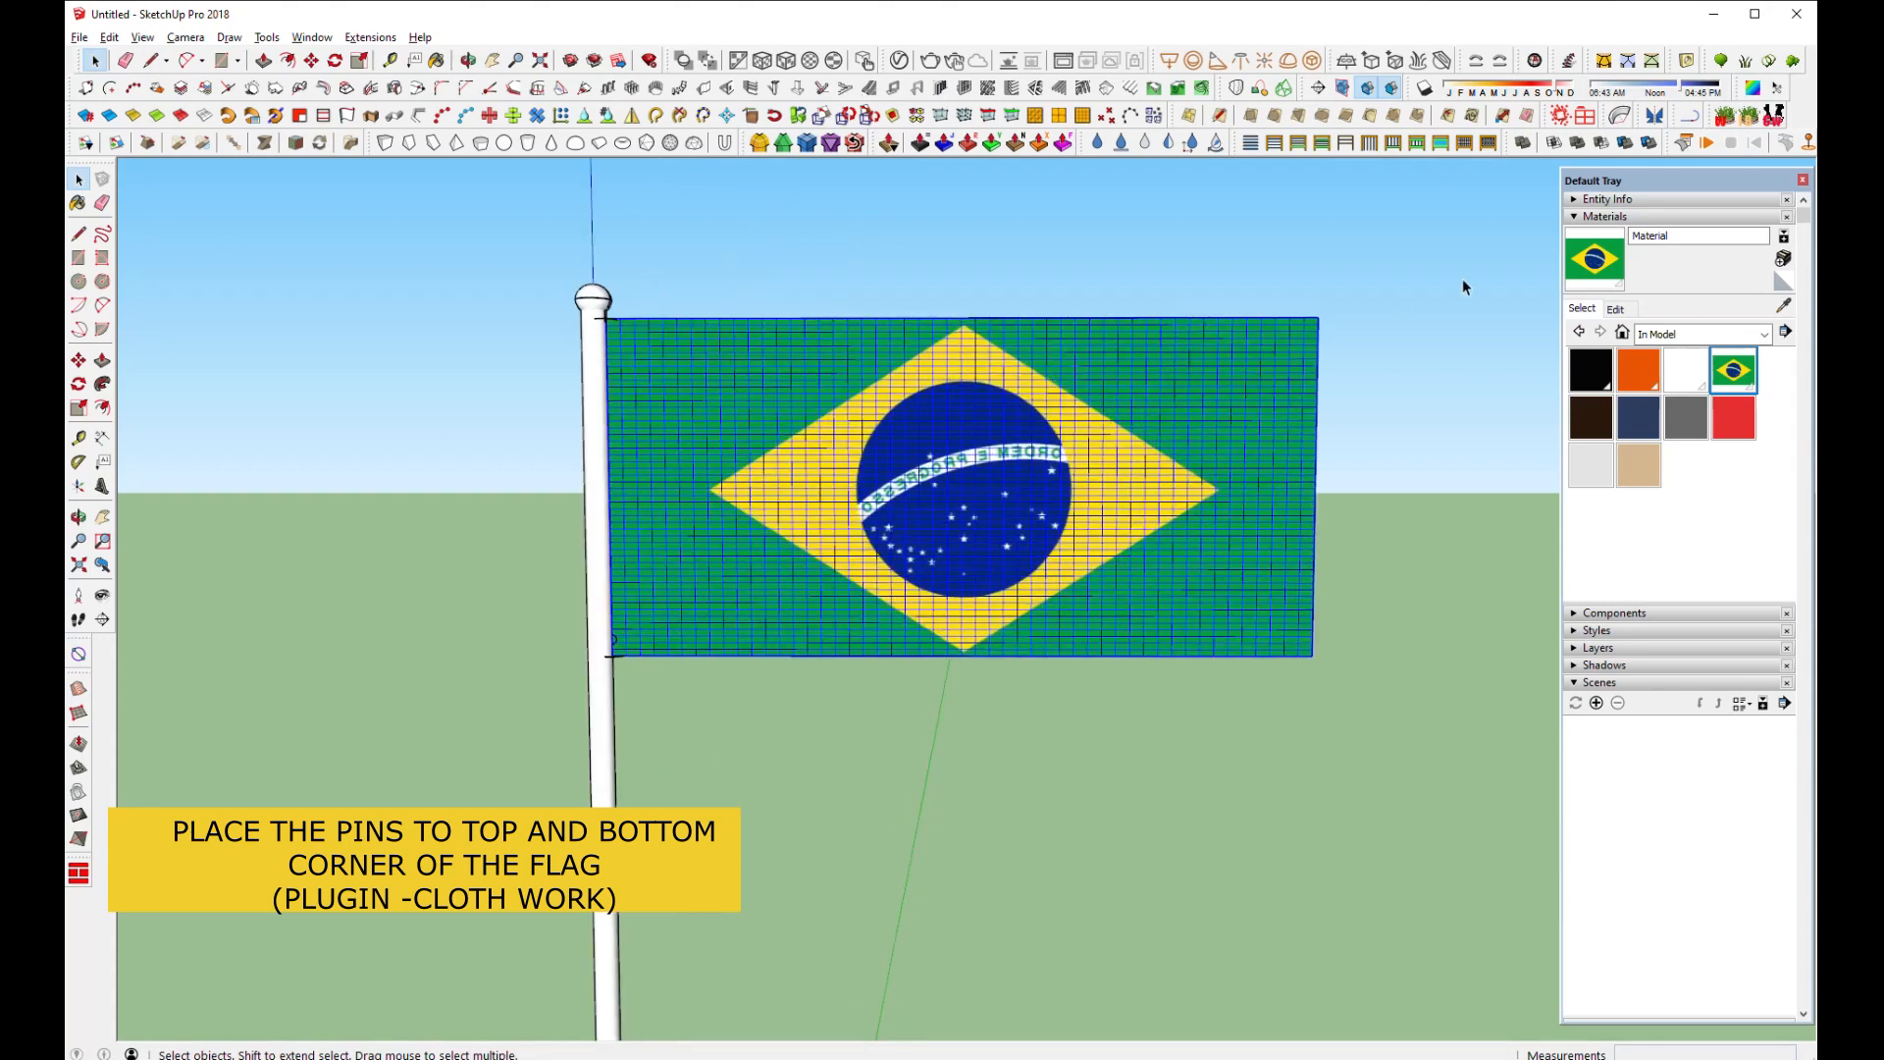
left_click(1684, 143)
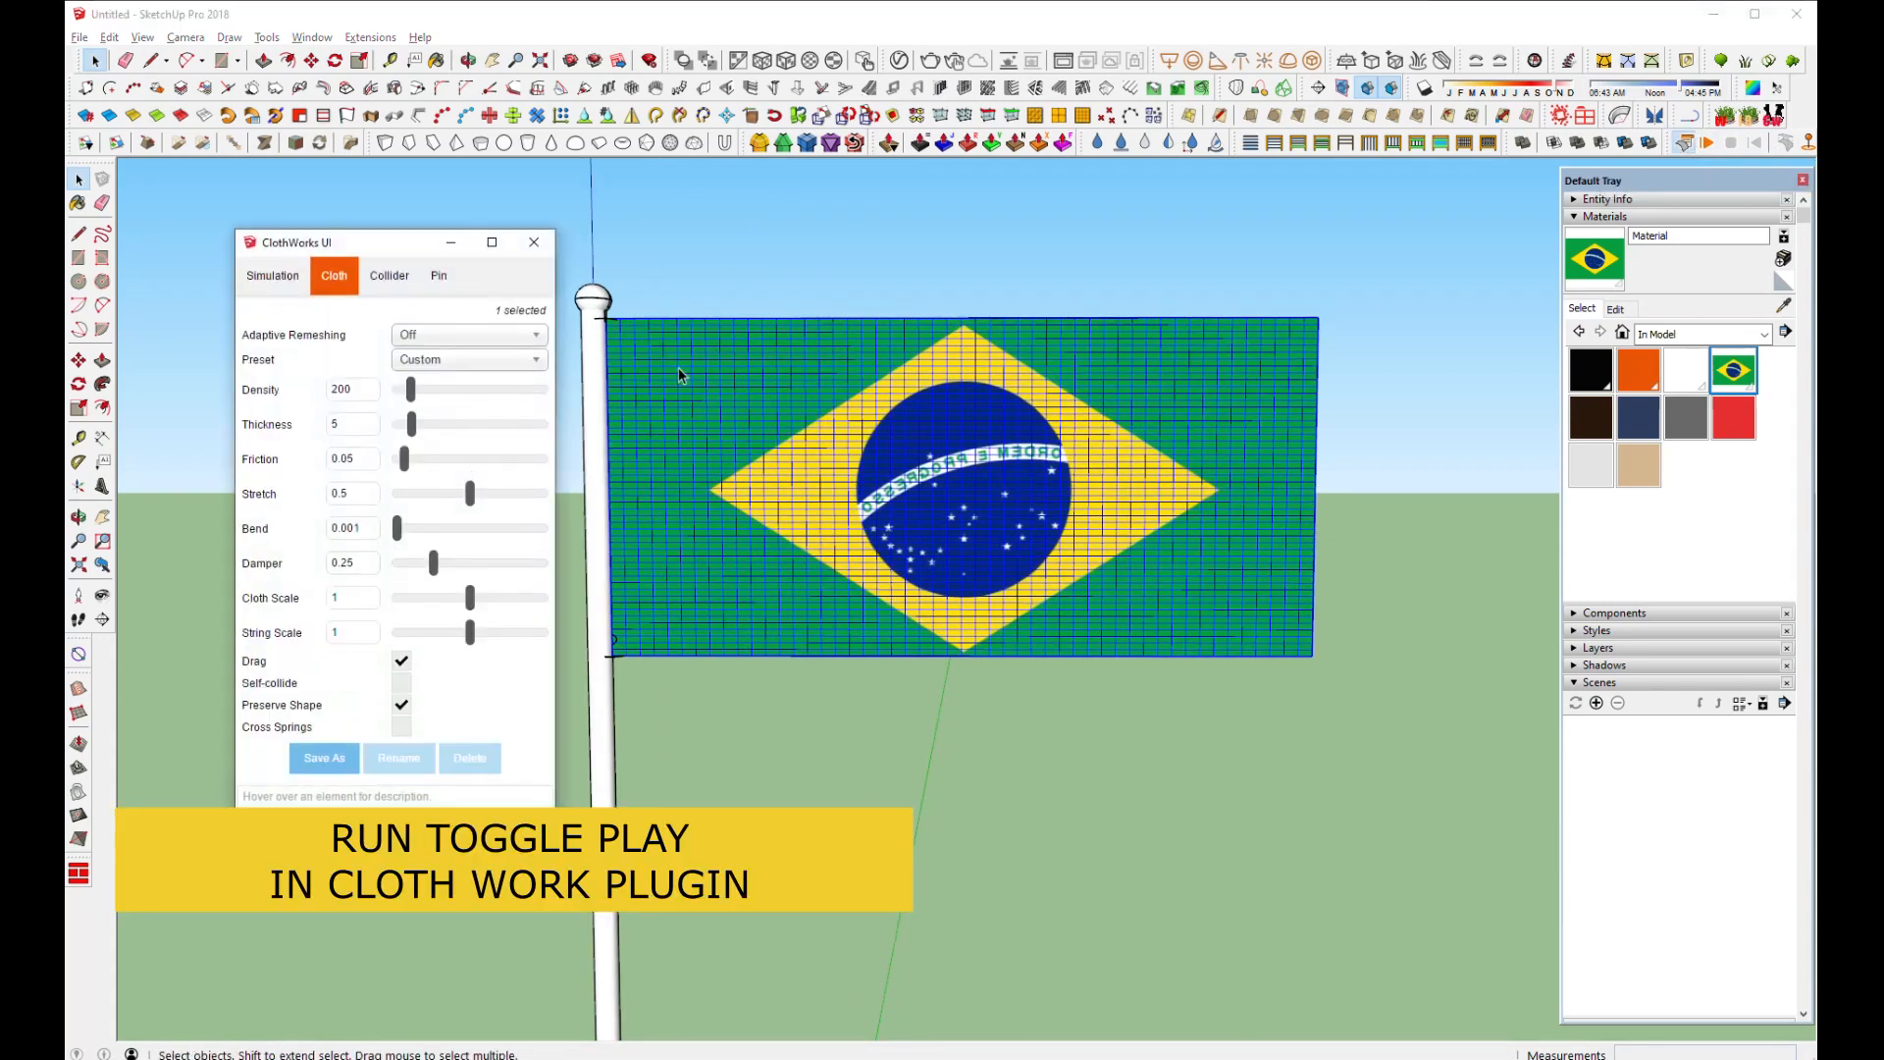
left_click(292, 282)
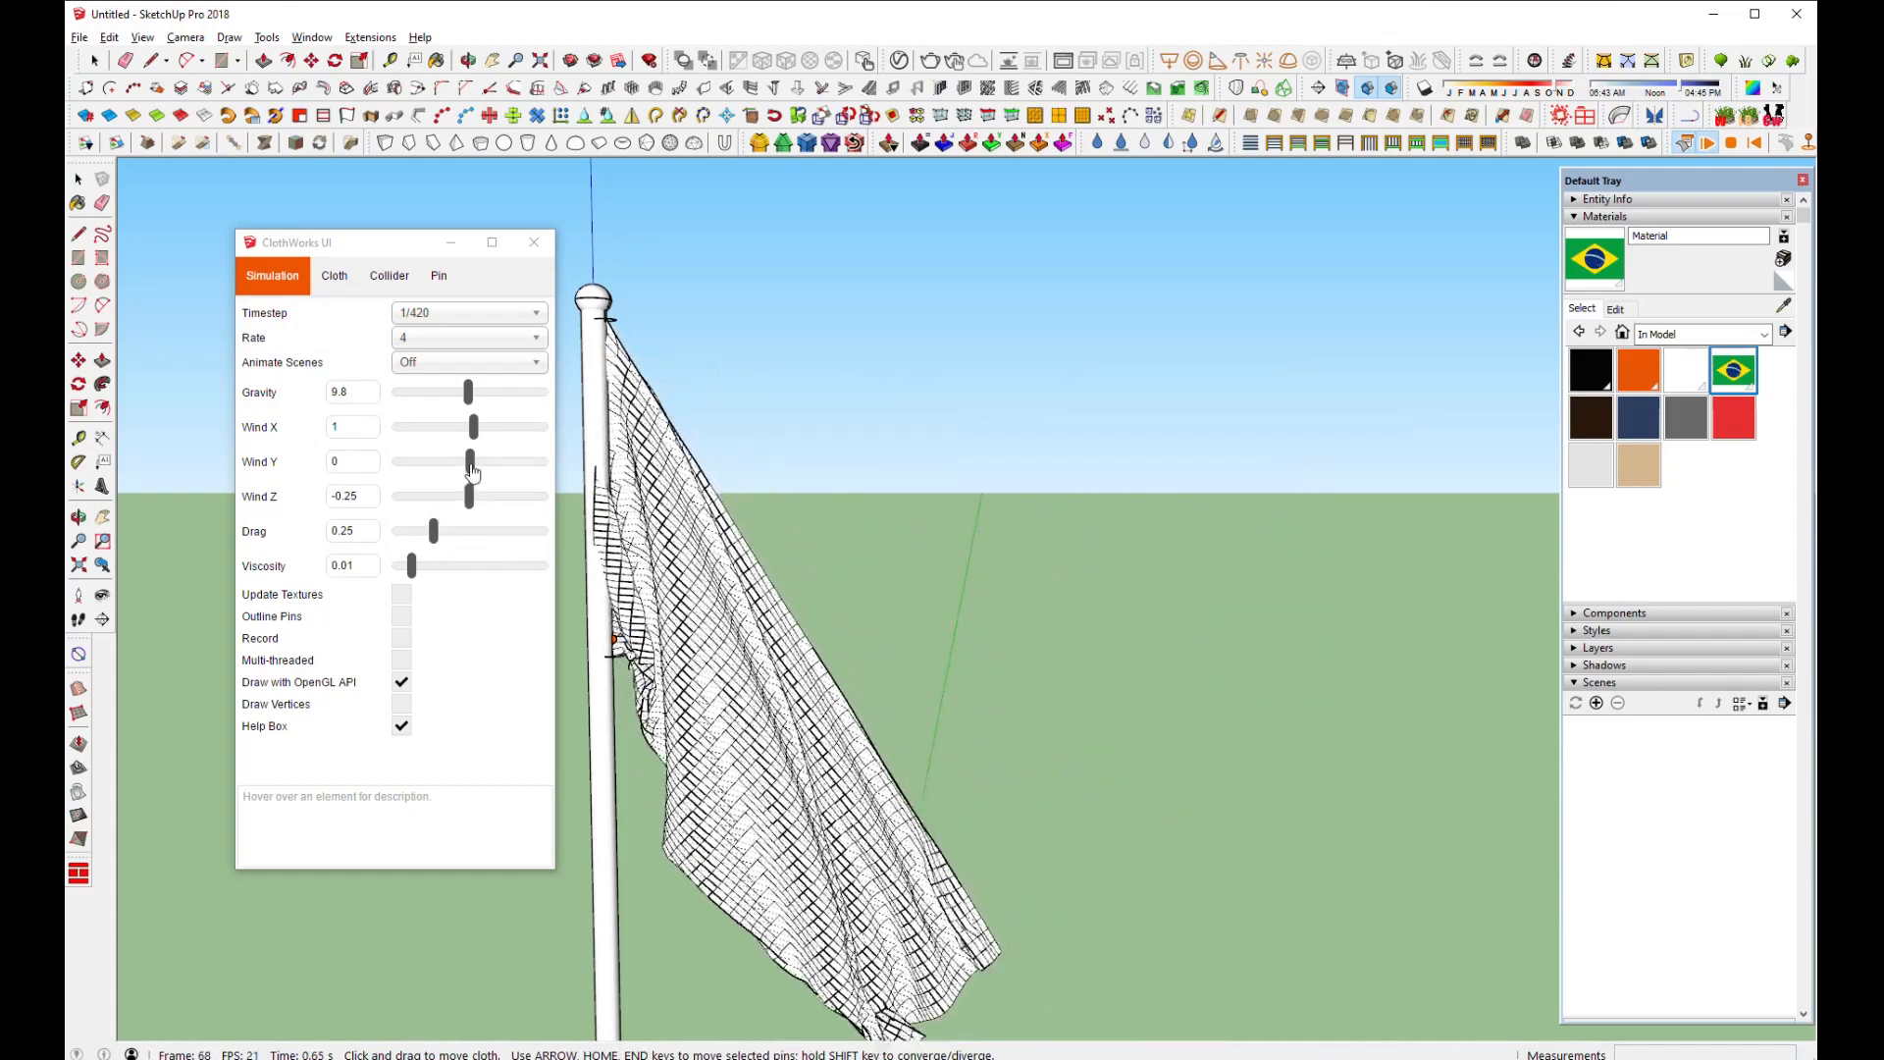
left_click_drag(474, 427, 486, 432)
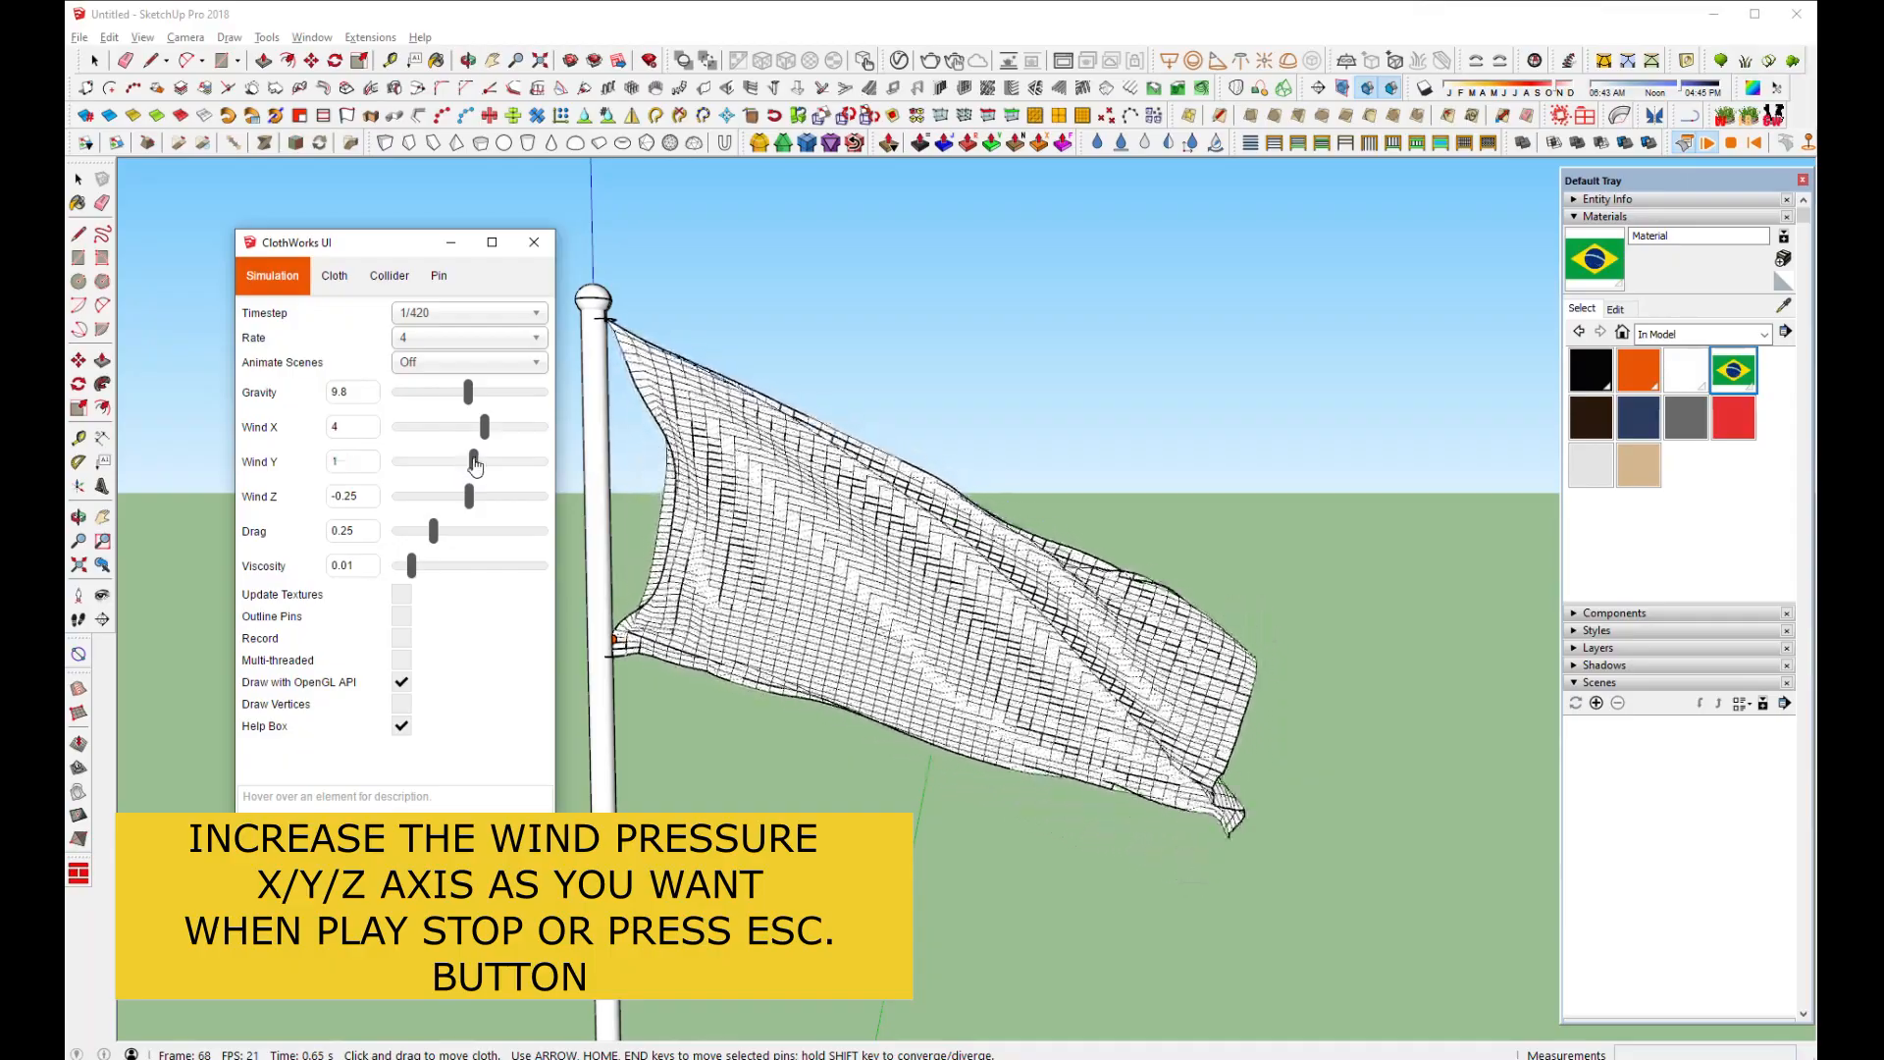
left_click(1731, 144)
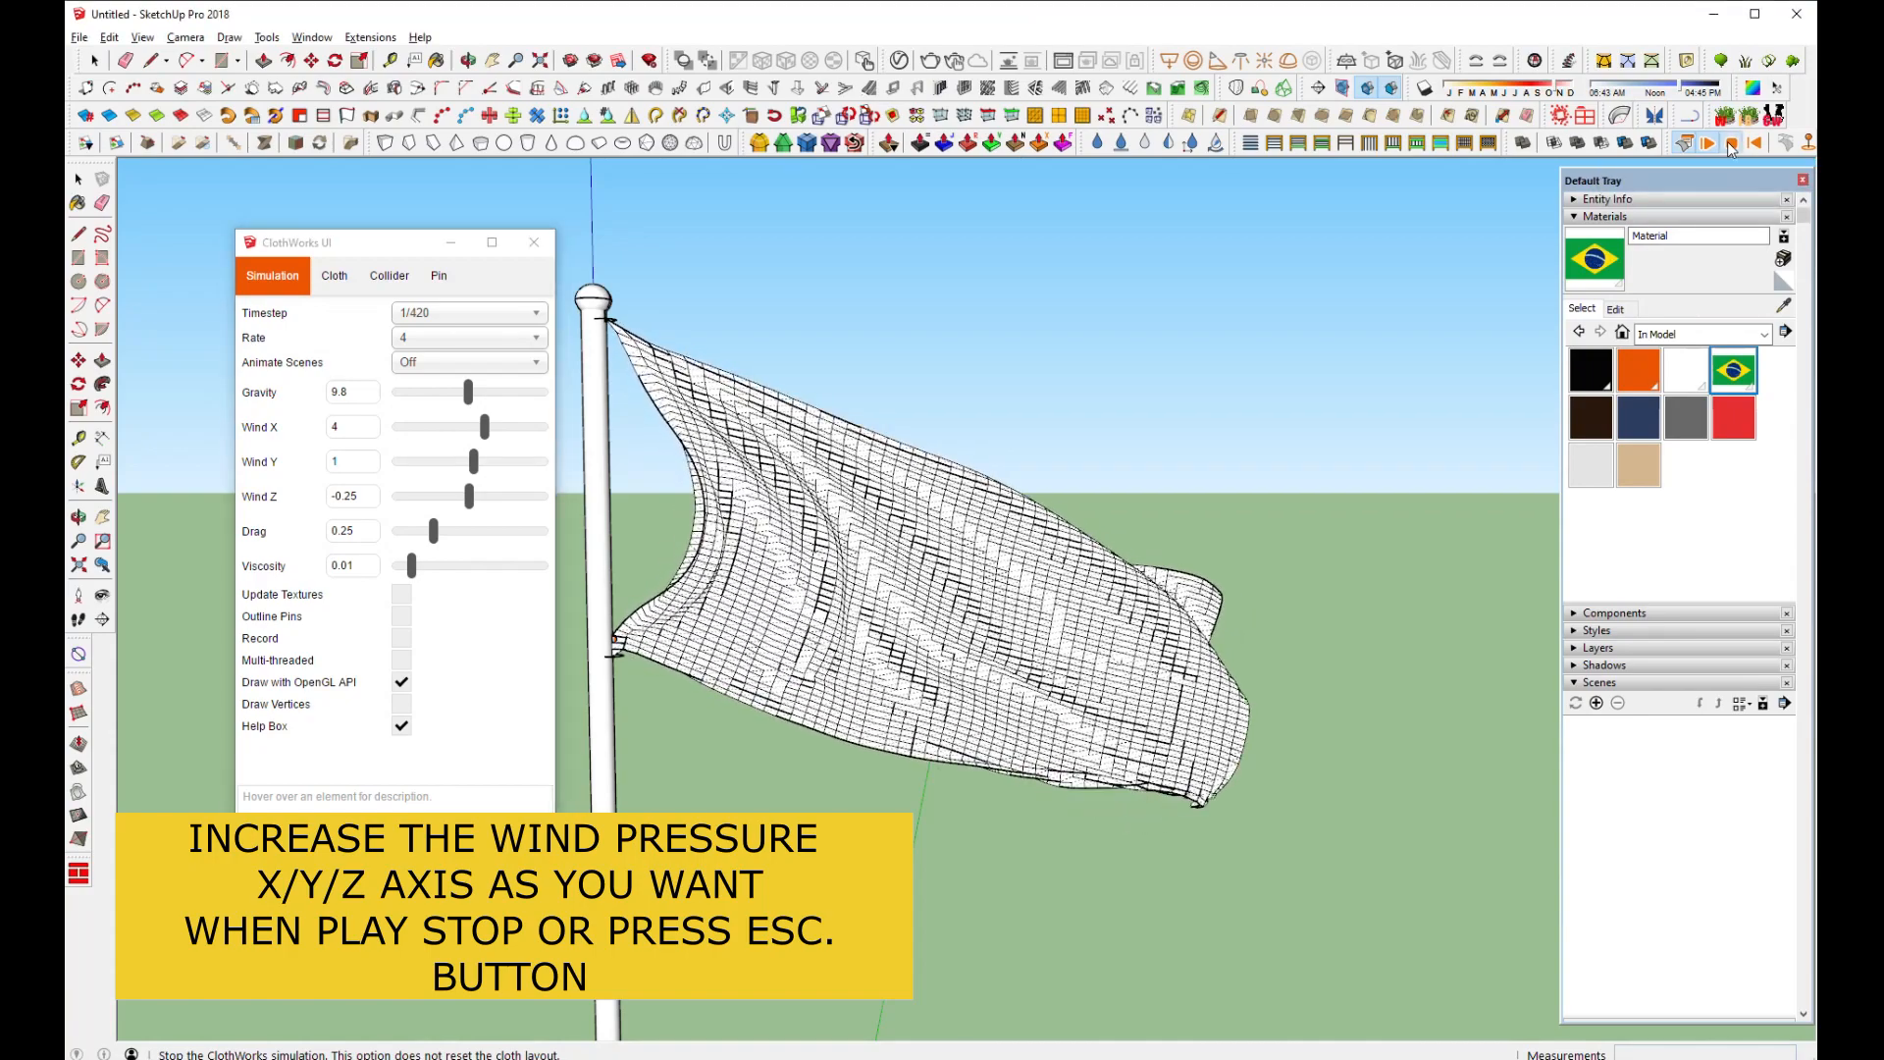
Soften the mesh edges inside the flag group with an angle between normals of about 56.6 degrees, and leave the group
middle_click_drag(1156, 638, 569, 725)
scroll(1069, 628, "up", 3)
middle_click_drag(1070, 648, 984, 531)
scroll(1089, 524, "up", 6)
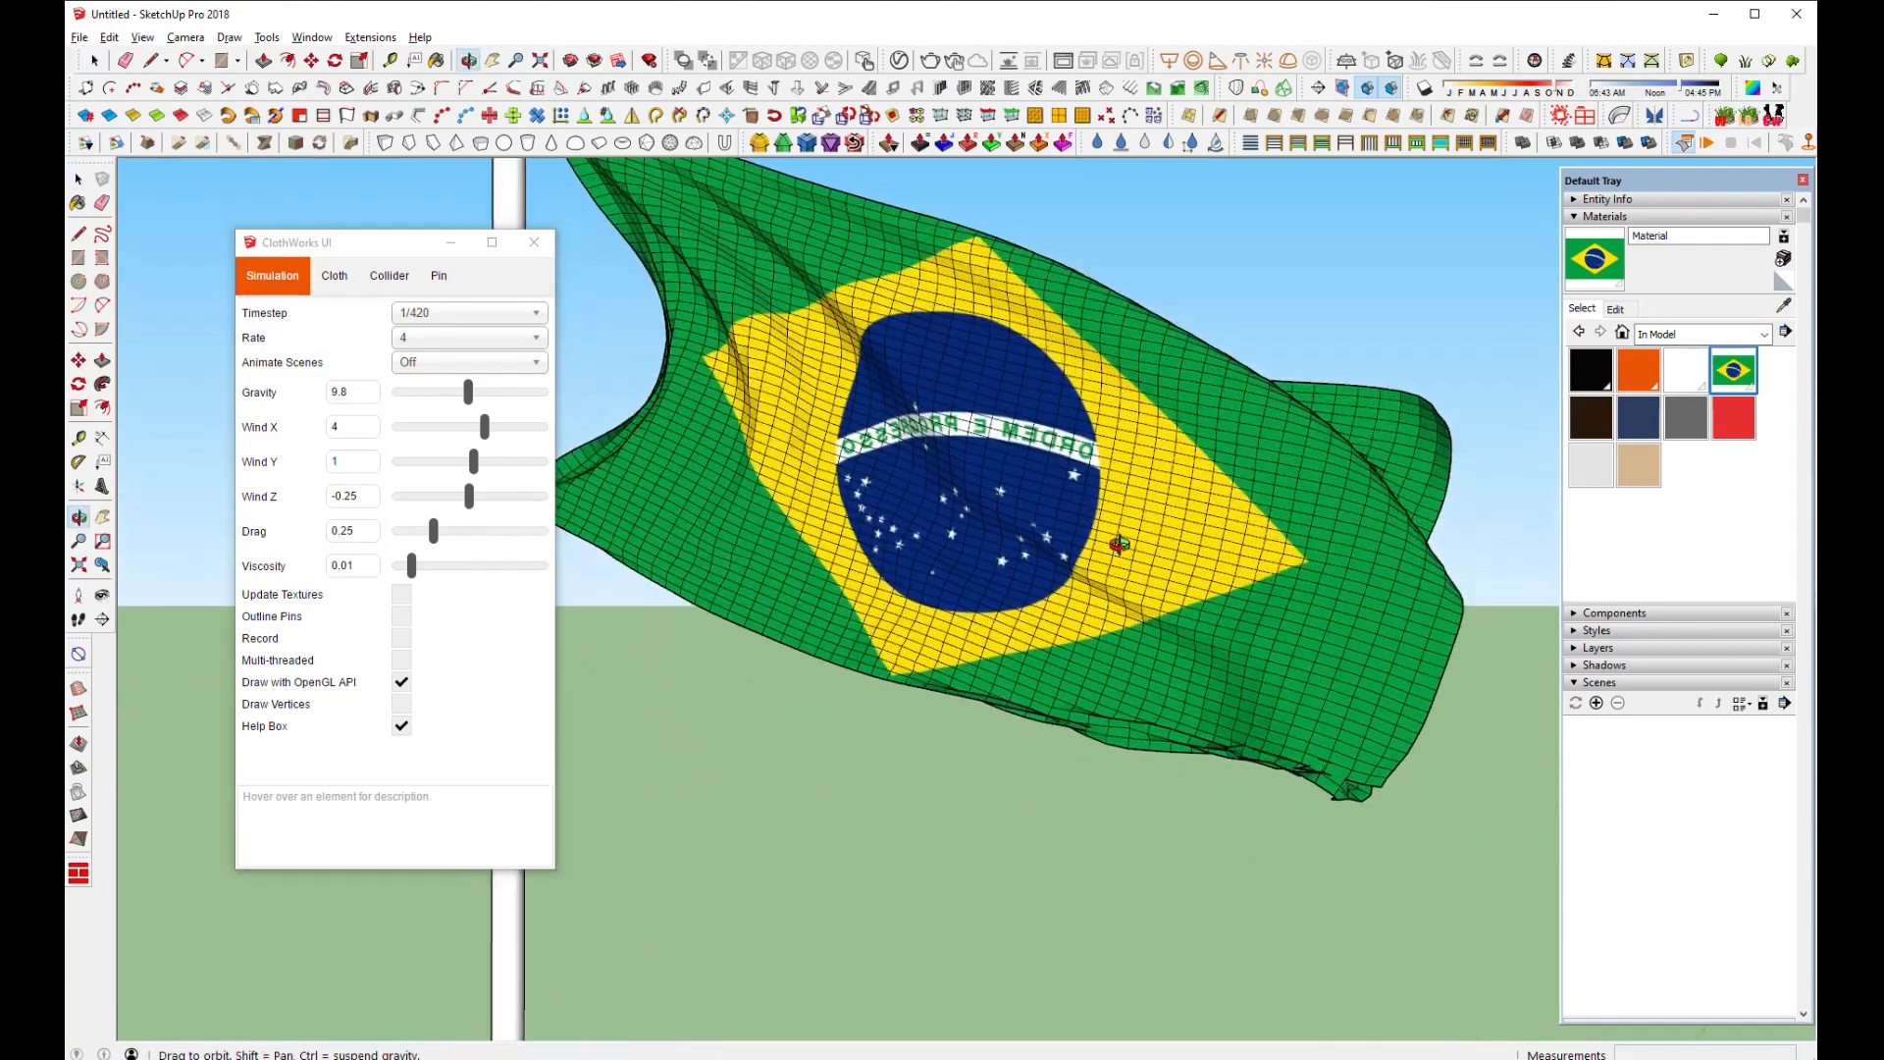
scroll(1163, 628, "down", 3)
left_click(1161, 564)
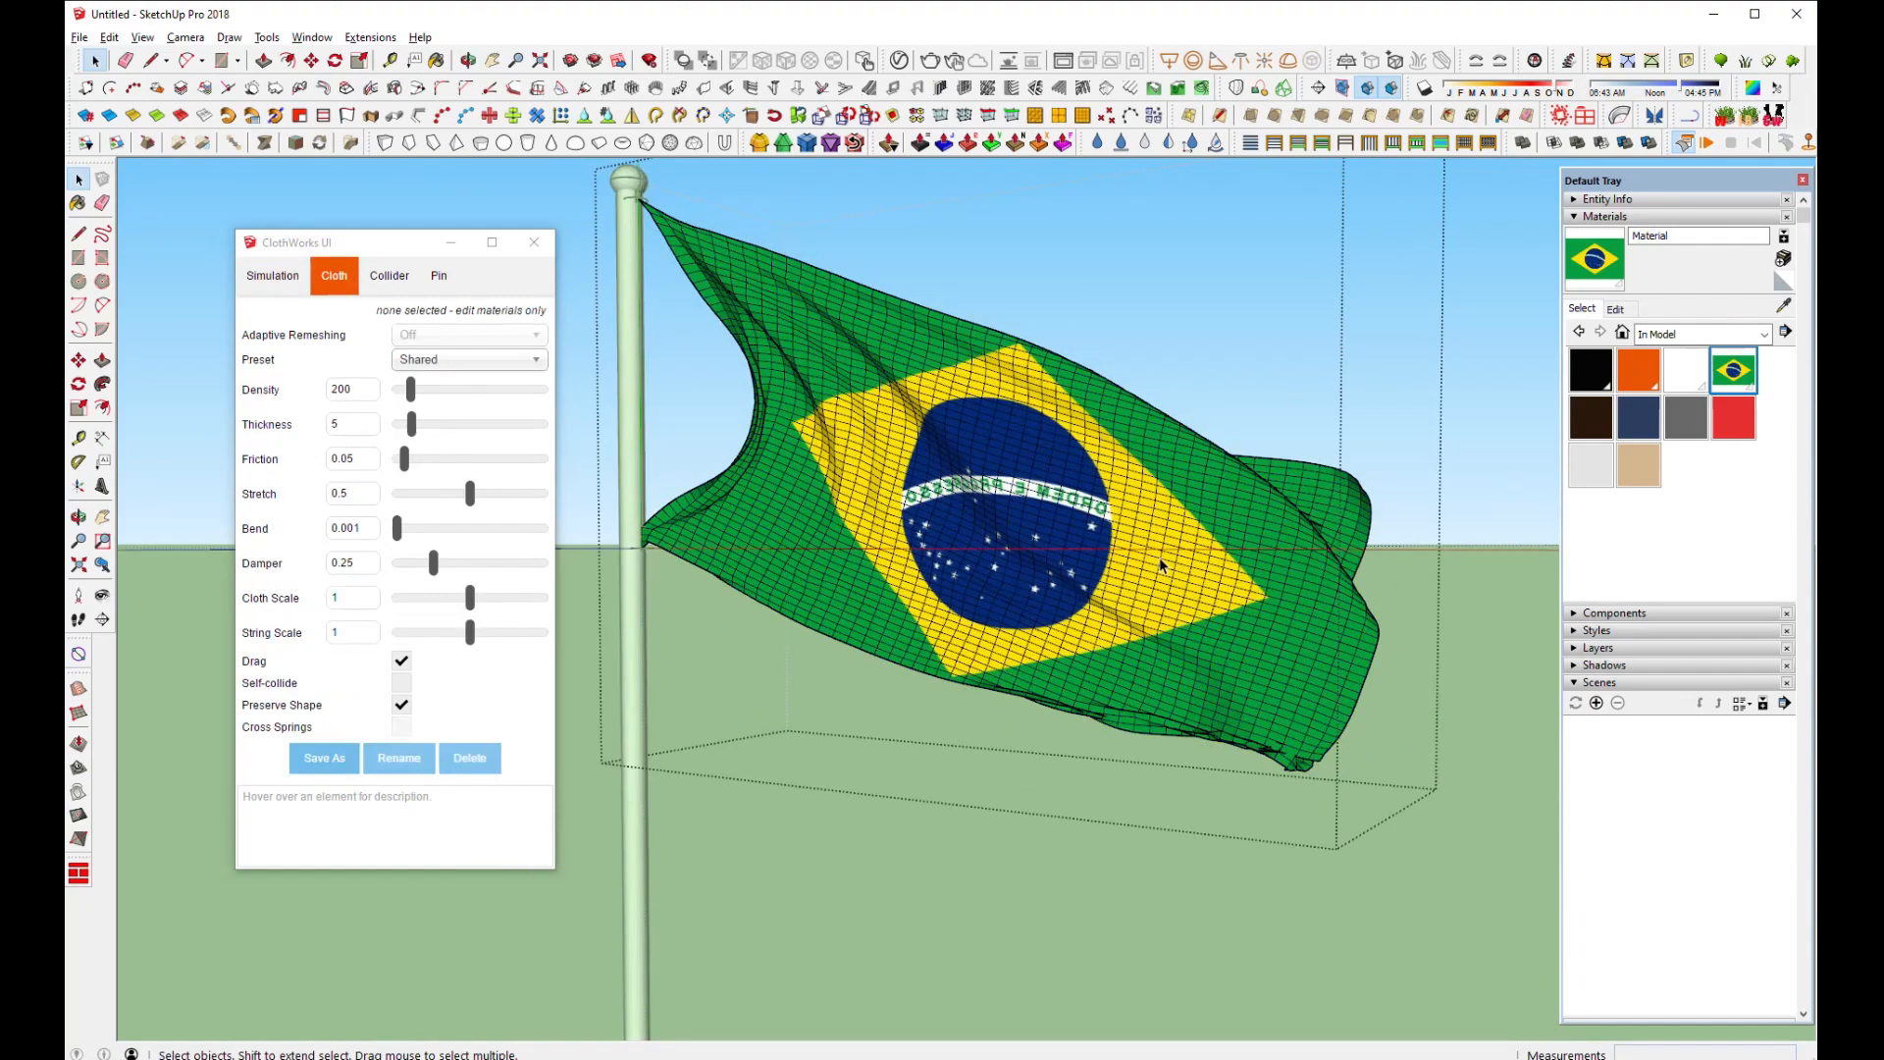
right_click(1161, 565)
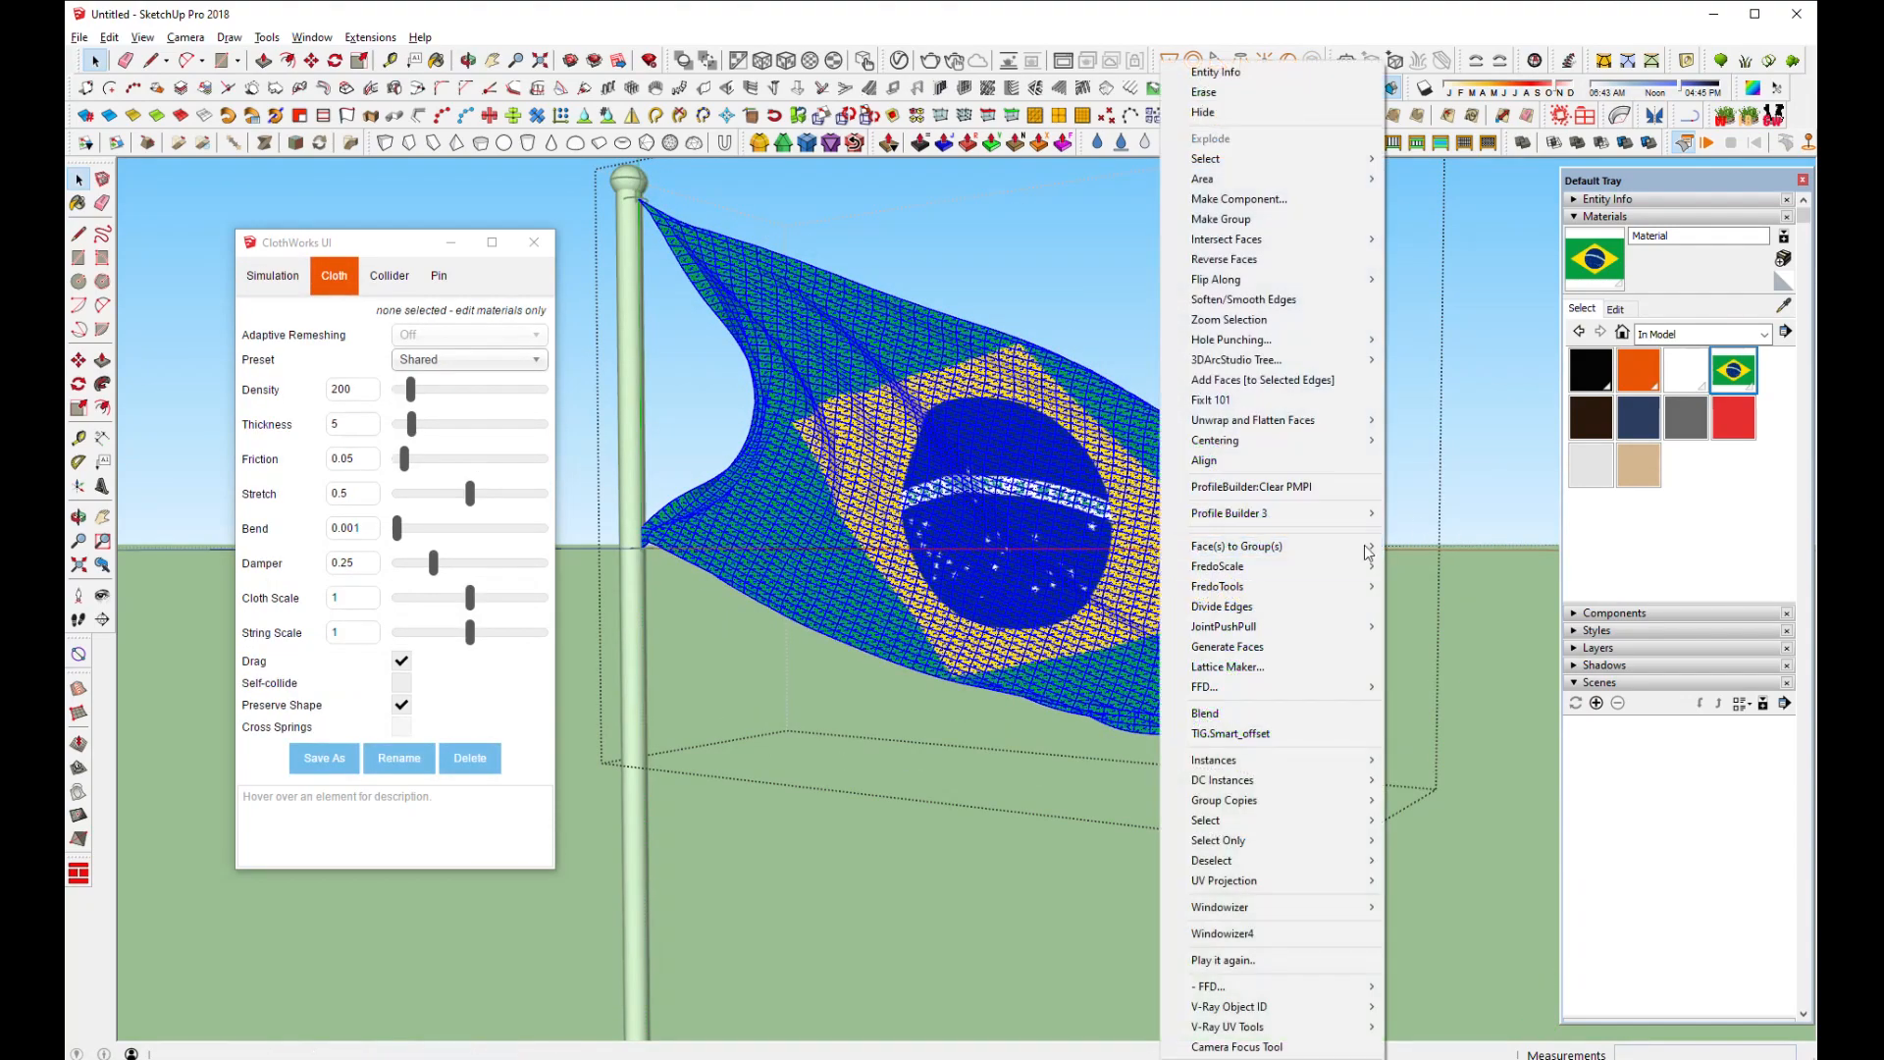
left_click(1493, 493)
left_click(1151, 545)
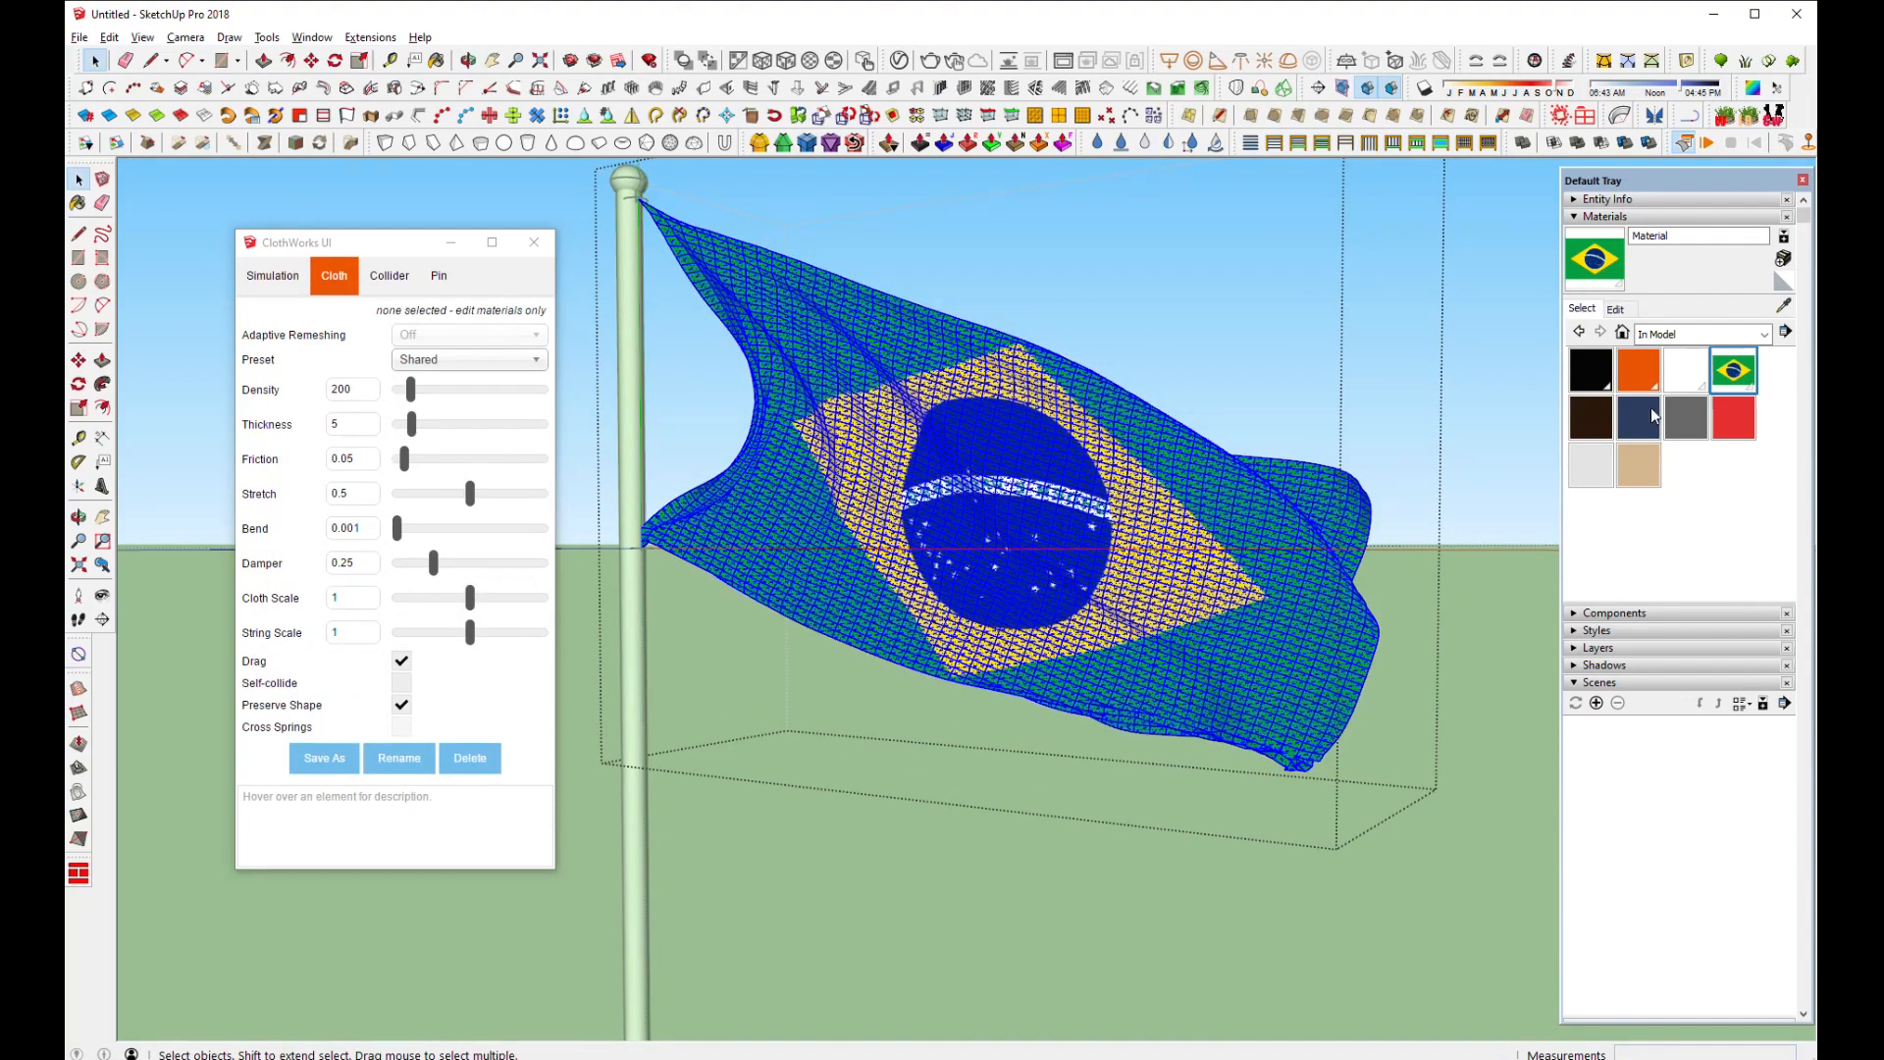
left_click(1592, 217)
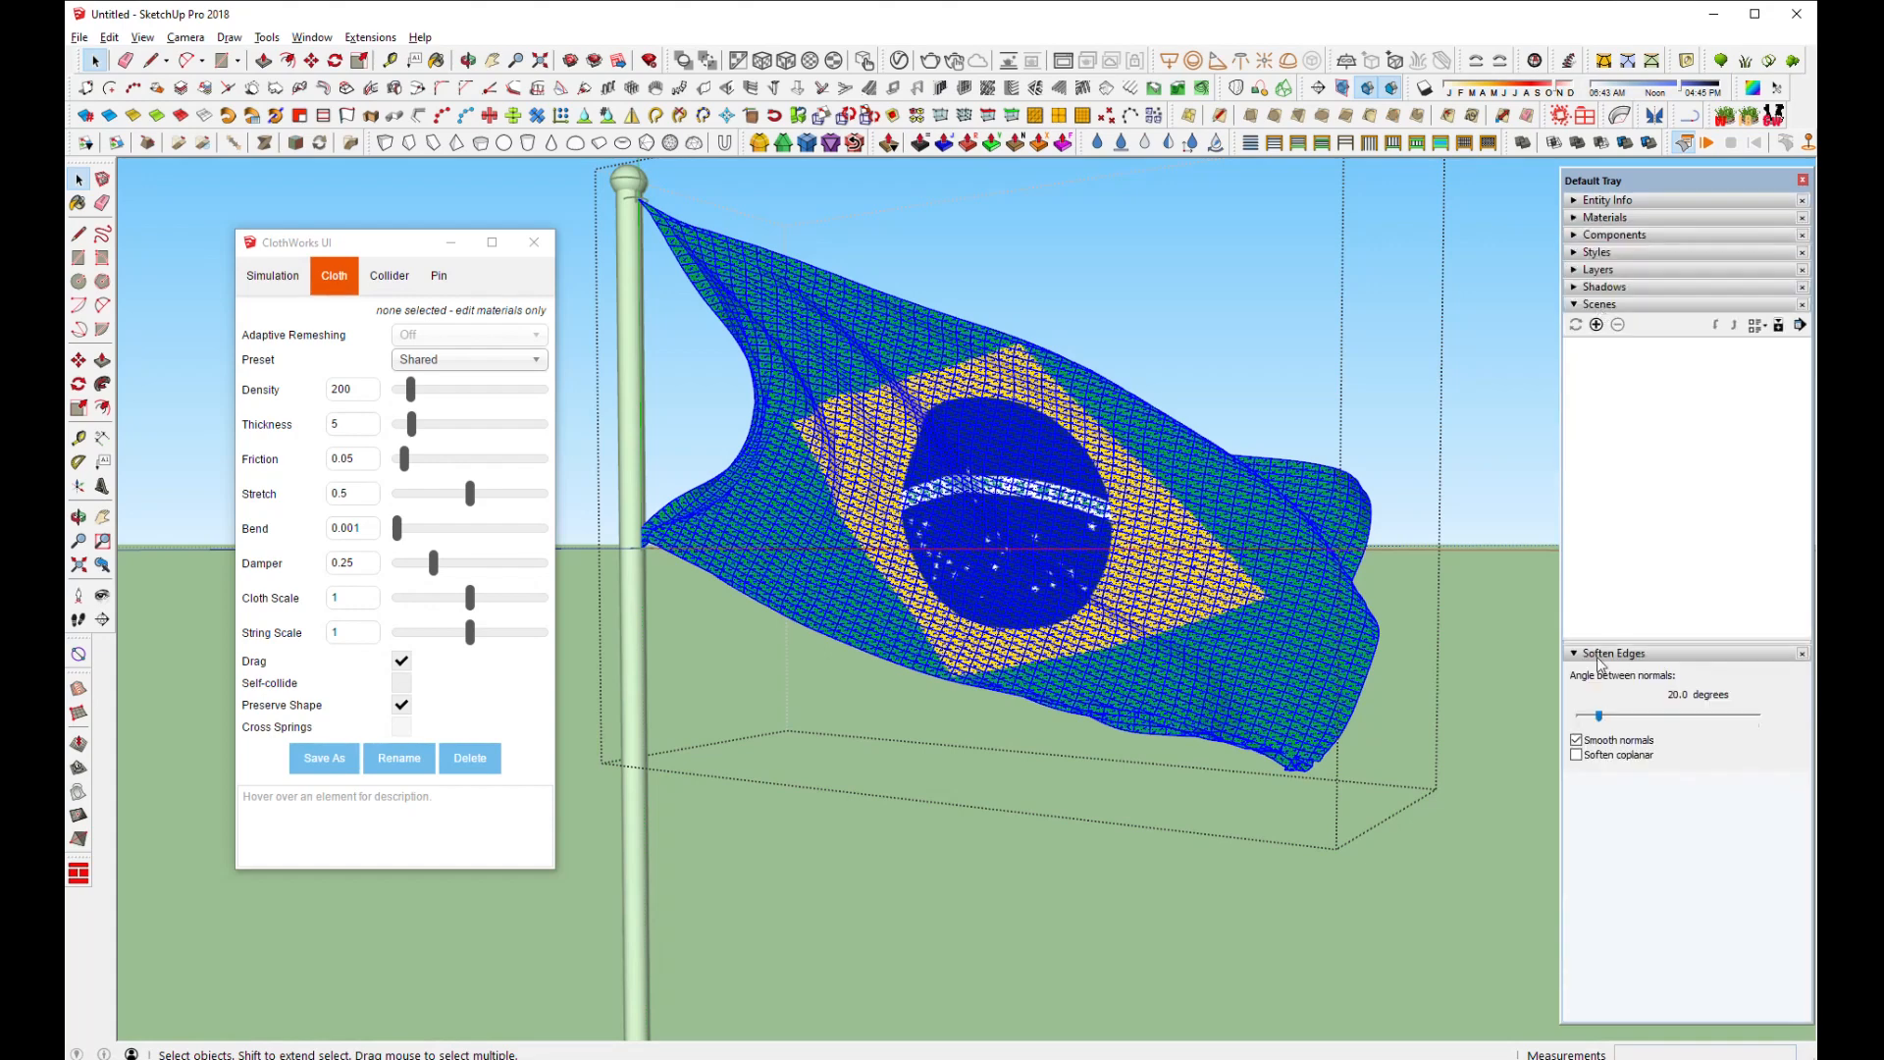
left_click_drag(1604, 715, 1633, 713)
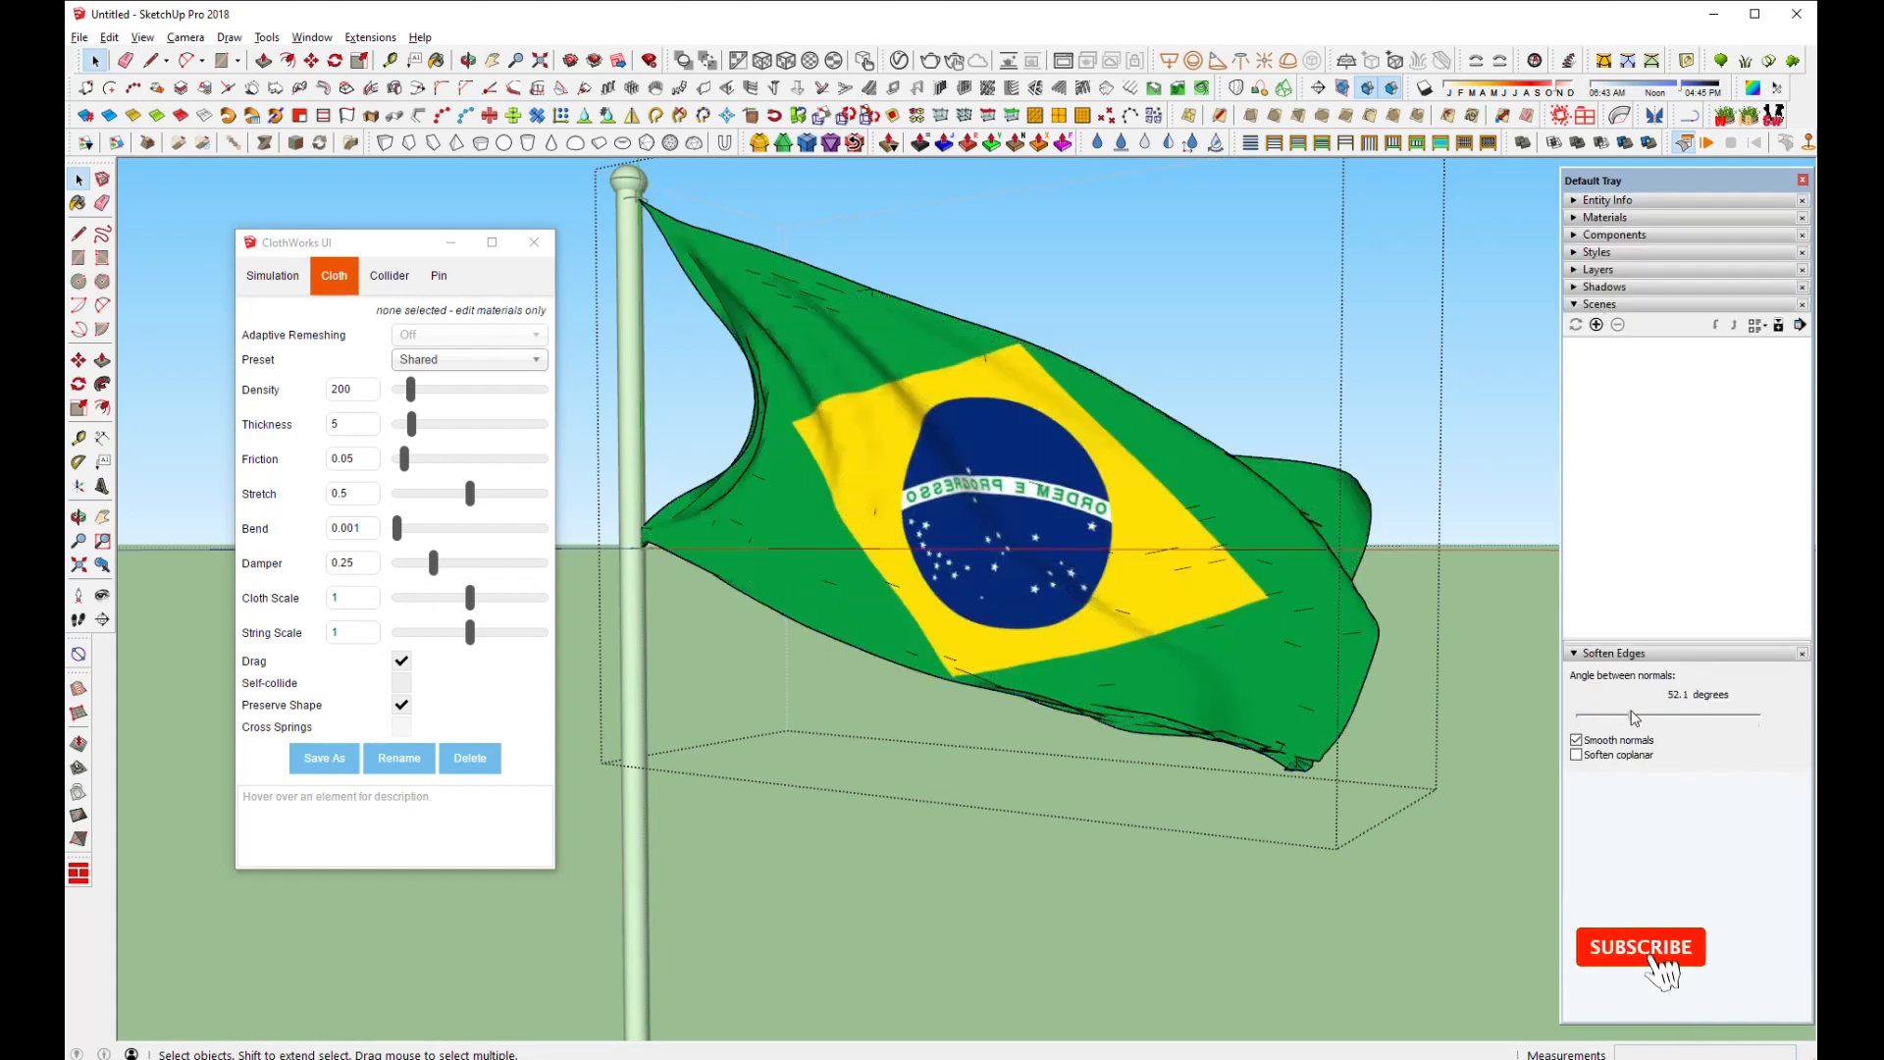
left_click(1186, 336)
scroll(873, 534, "down", 2)
key("Escape")
Review the softened waving flag on its pole from several angles and distances
scroll(942, 530, "down", 3)
middle_click_drag(947, 555, 595, 728)
scroll(972, 494, "up", 3)
middle_click_drag(971, 494, 1063, 572)
scroll(1227, 410, "down", 2)
scroll(942, 486, "up", 5)
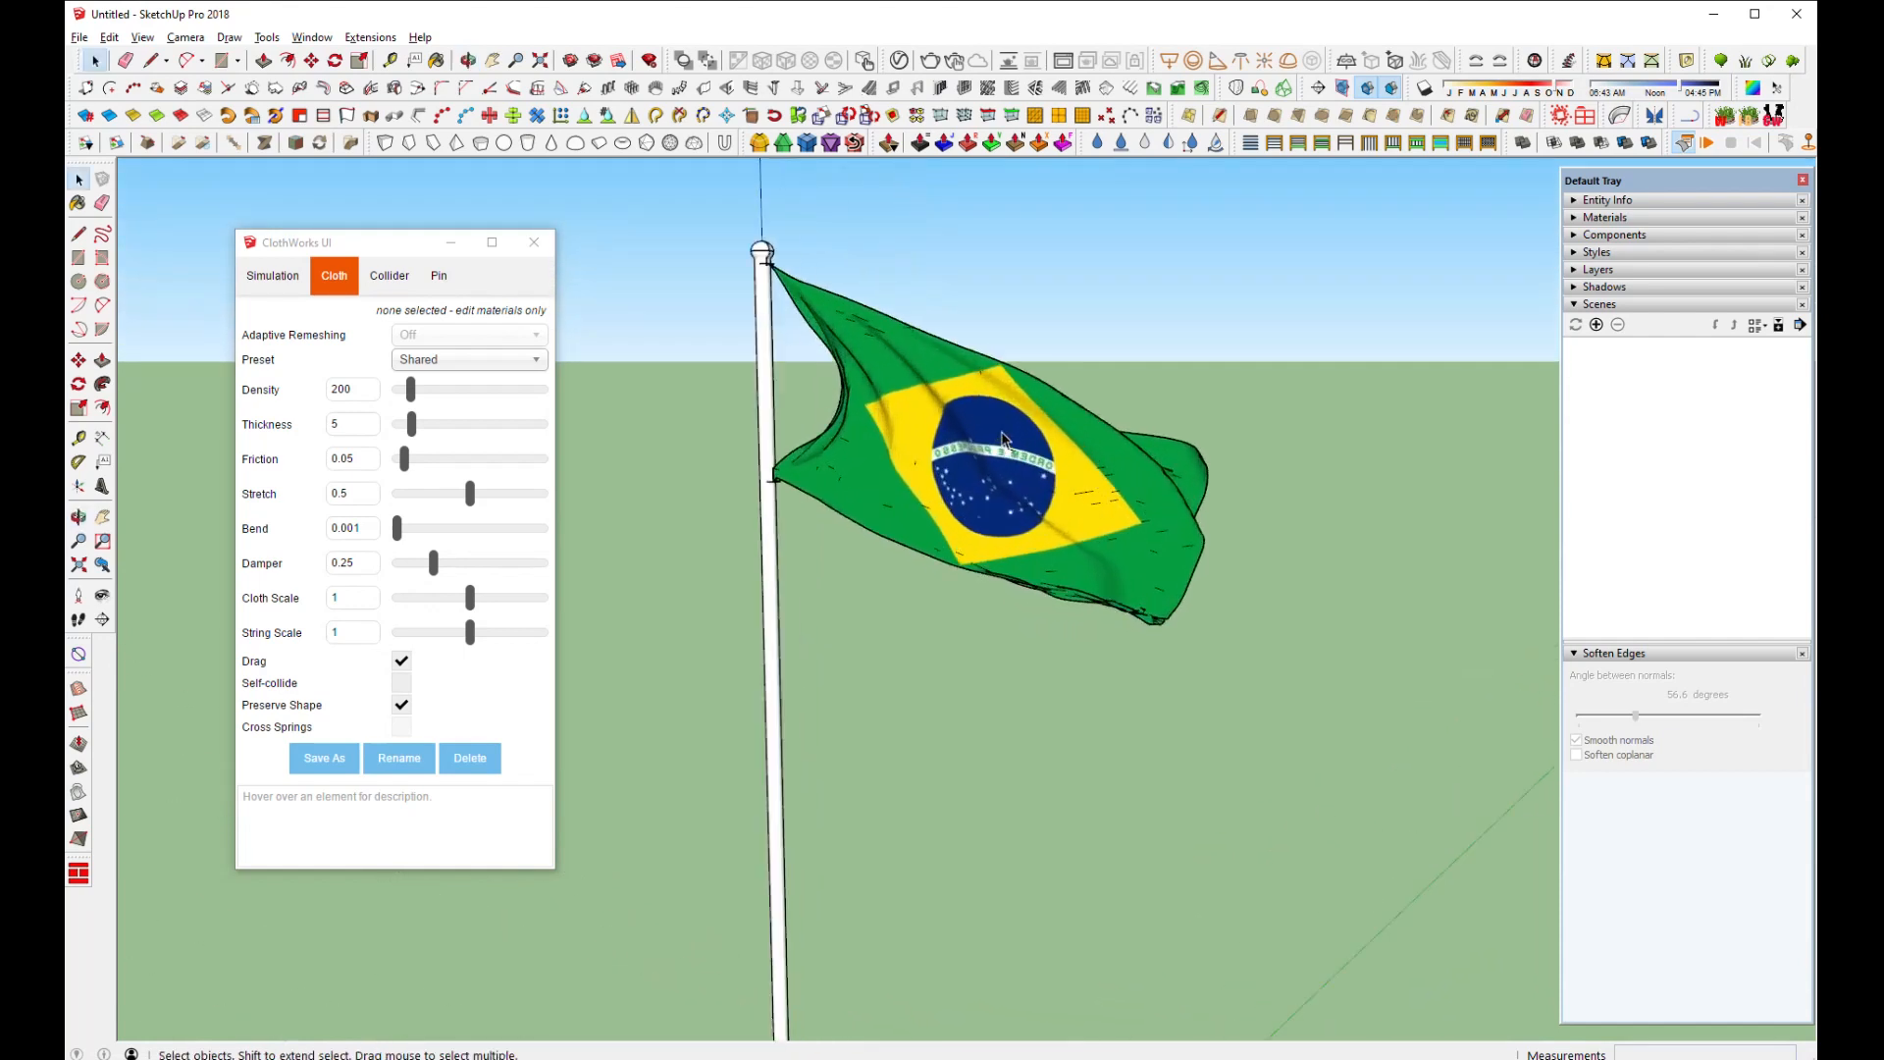
middle_click_drag(937, 488, 963, 460)
scroll(961, 527, "down", 1)
scroll(706, 292, "up", 1)
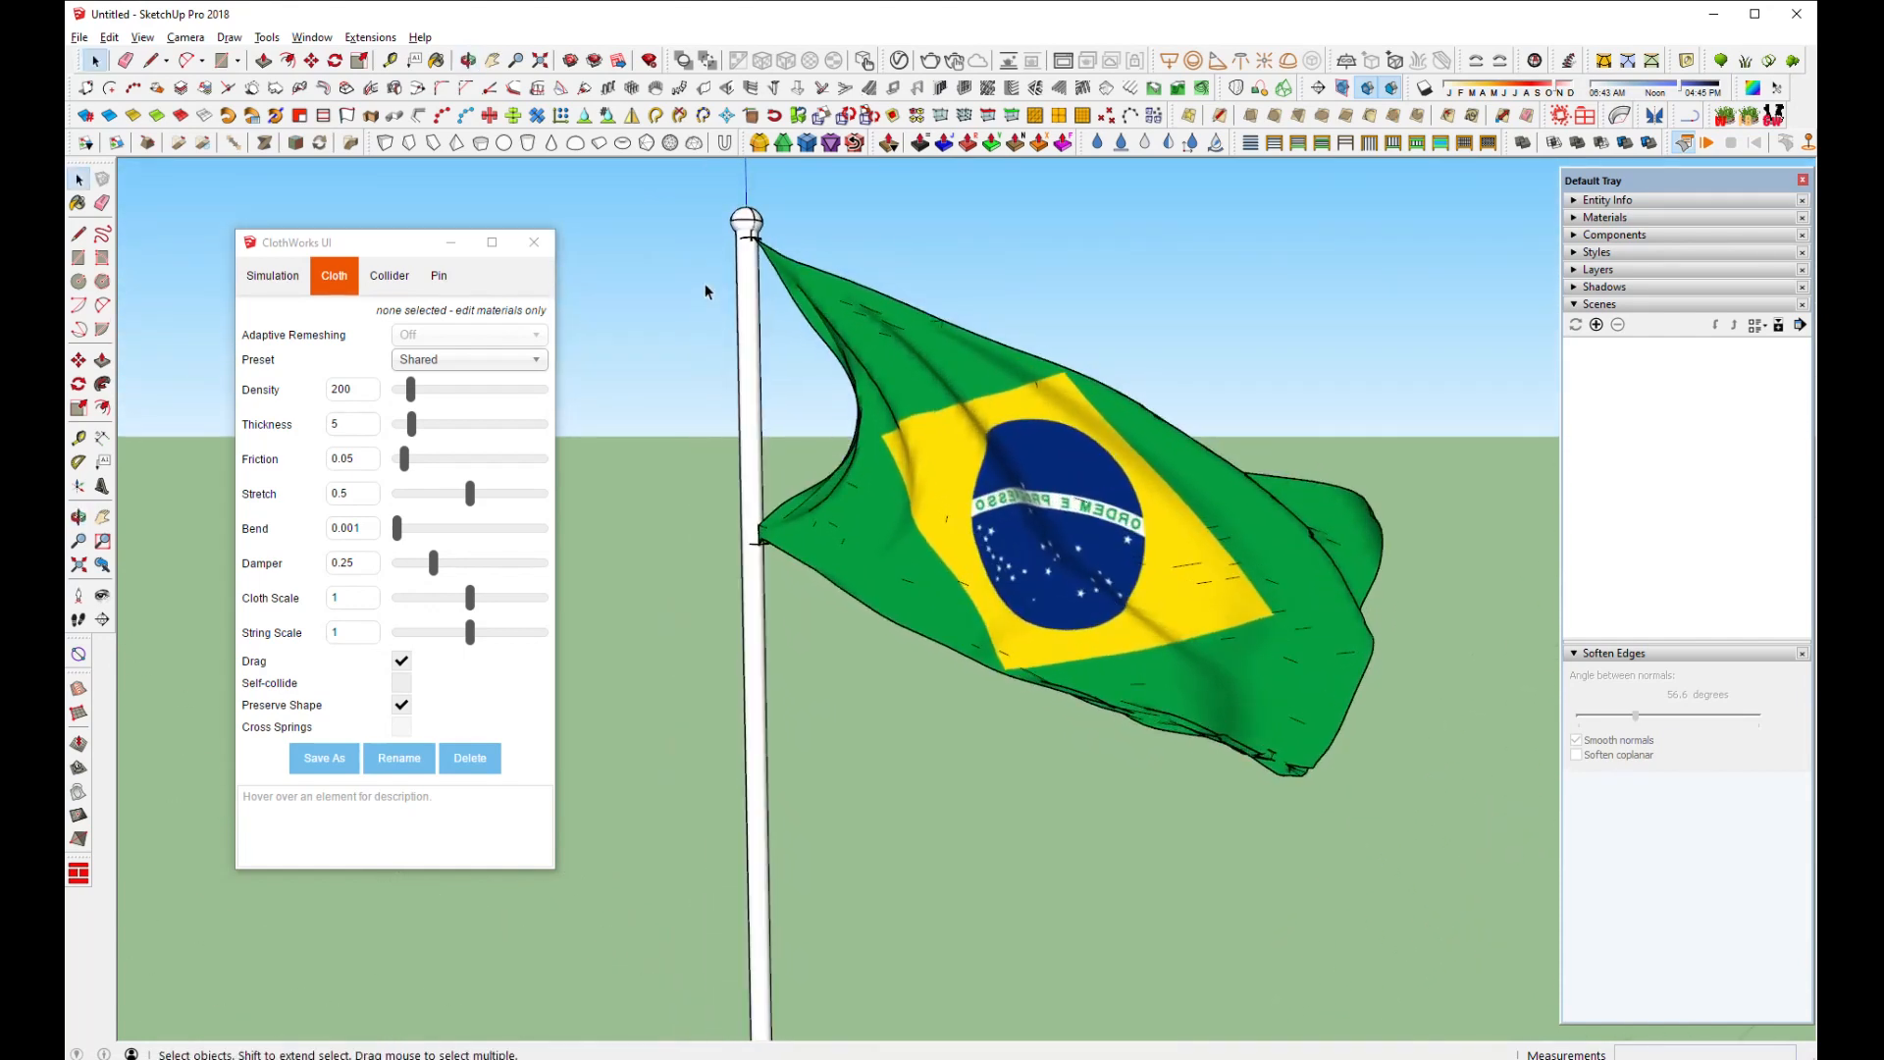
middle_click_drag(728, 322, 815, 307)
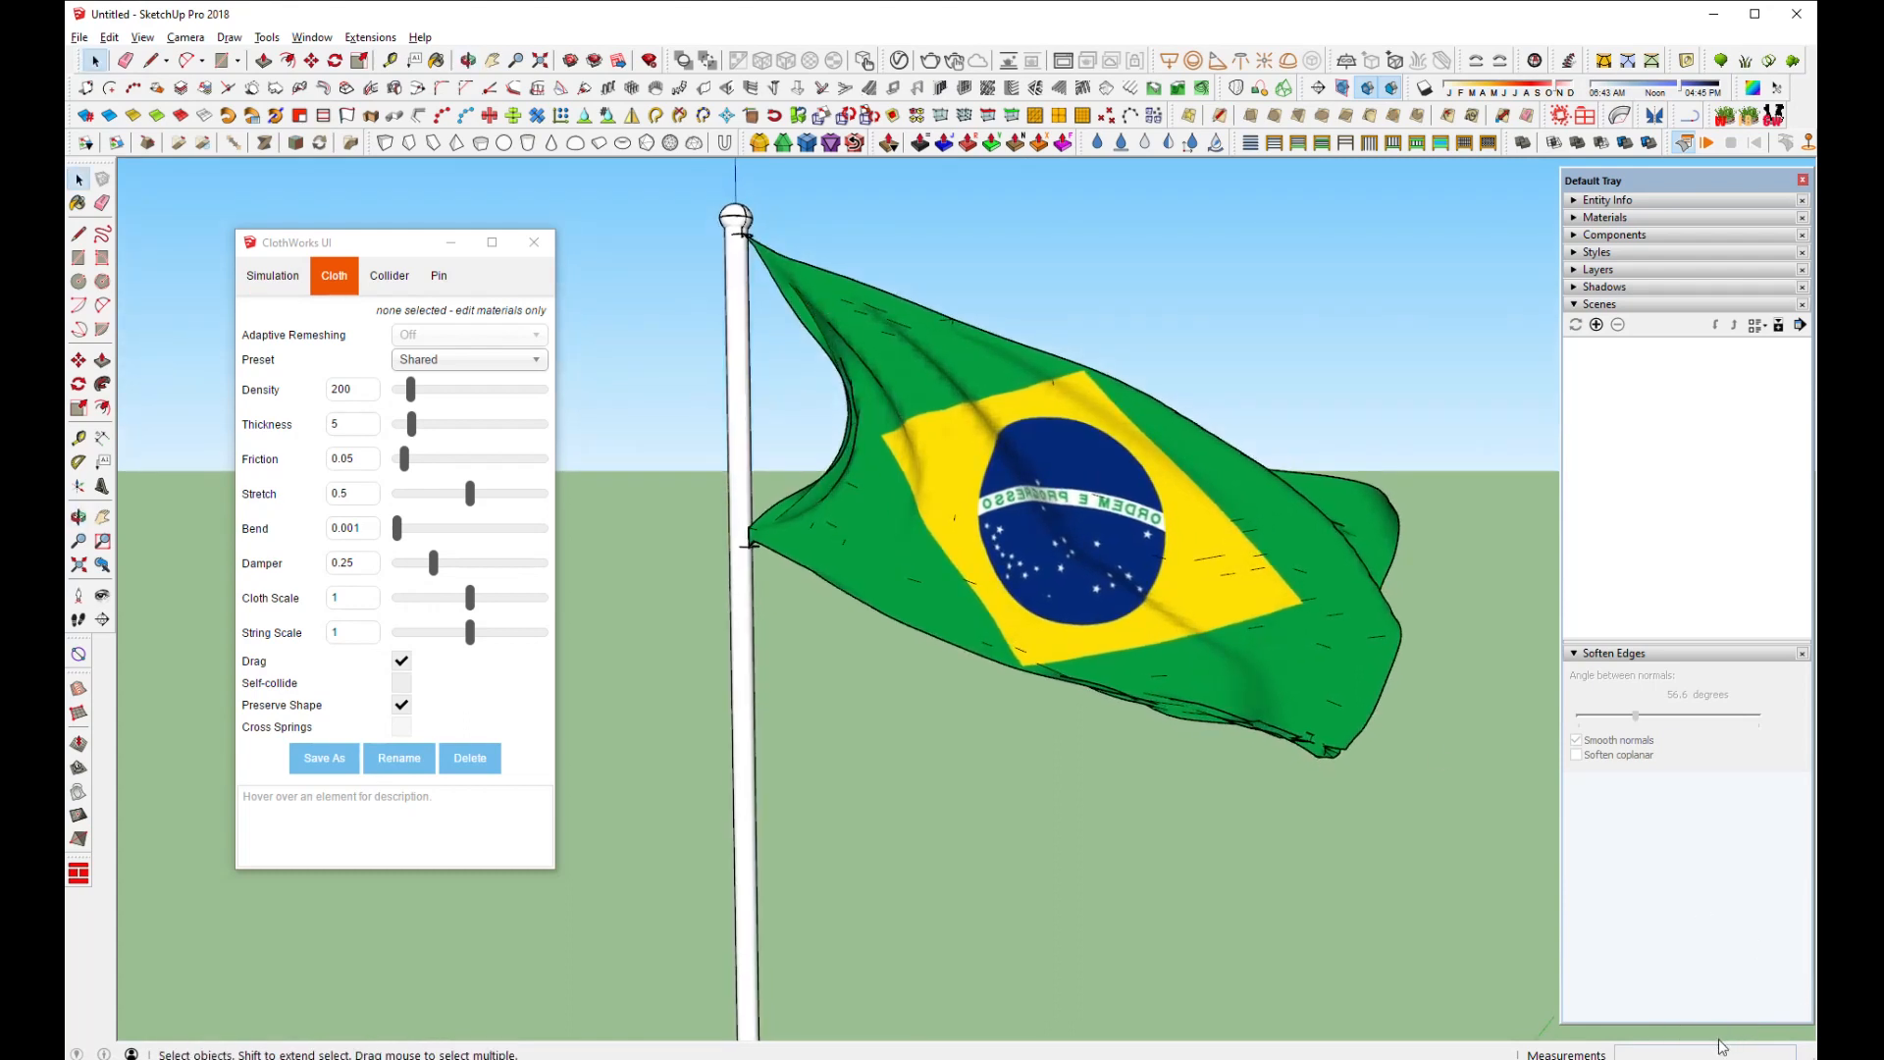